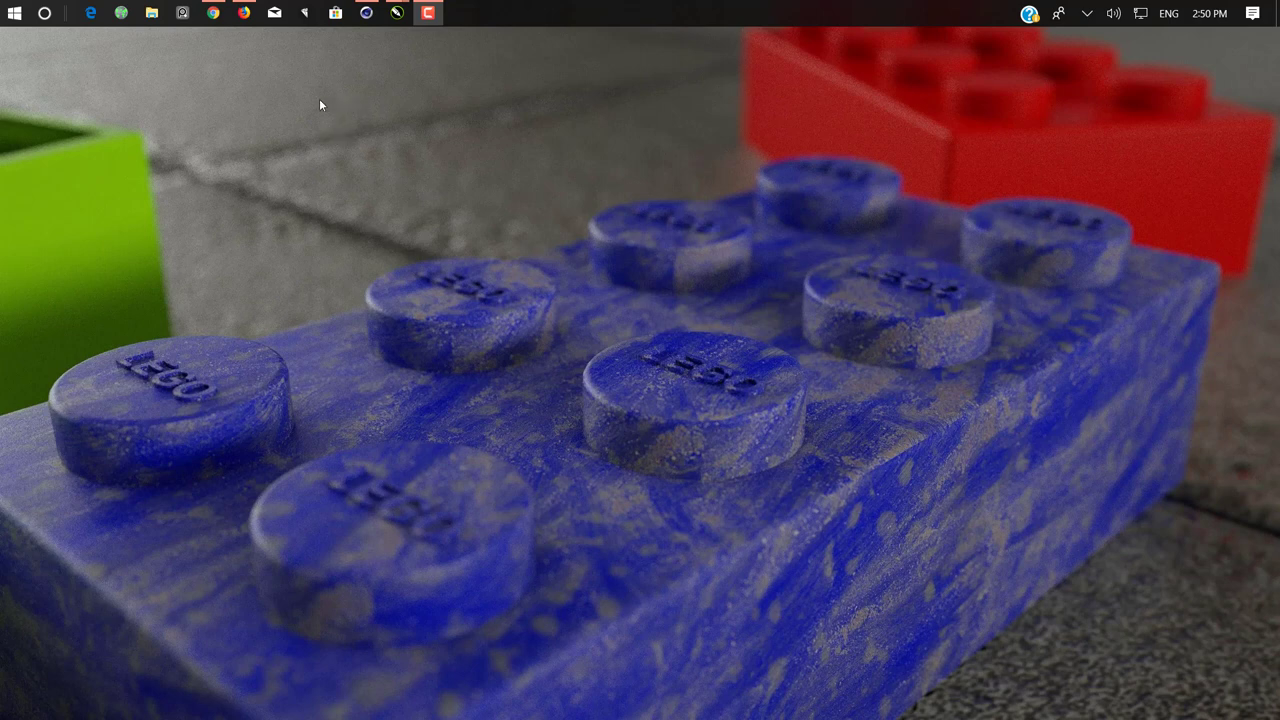
- Switch to Firefox and view the Namecheap account panel alongside the Blogger welcome page
click(244, 12)
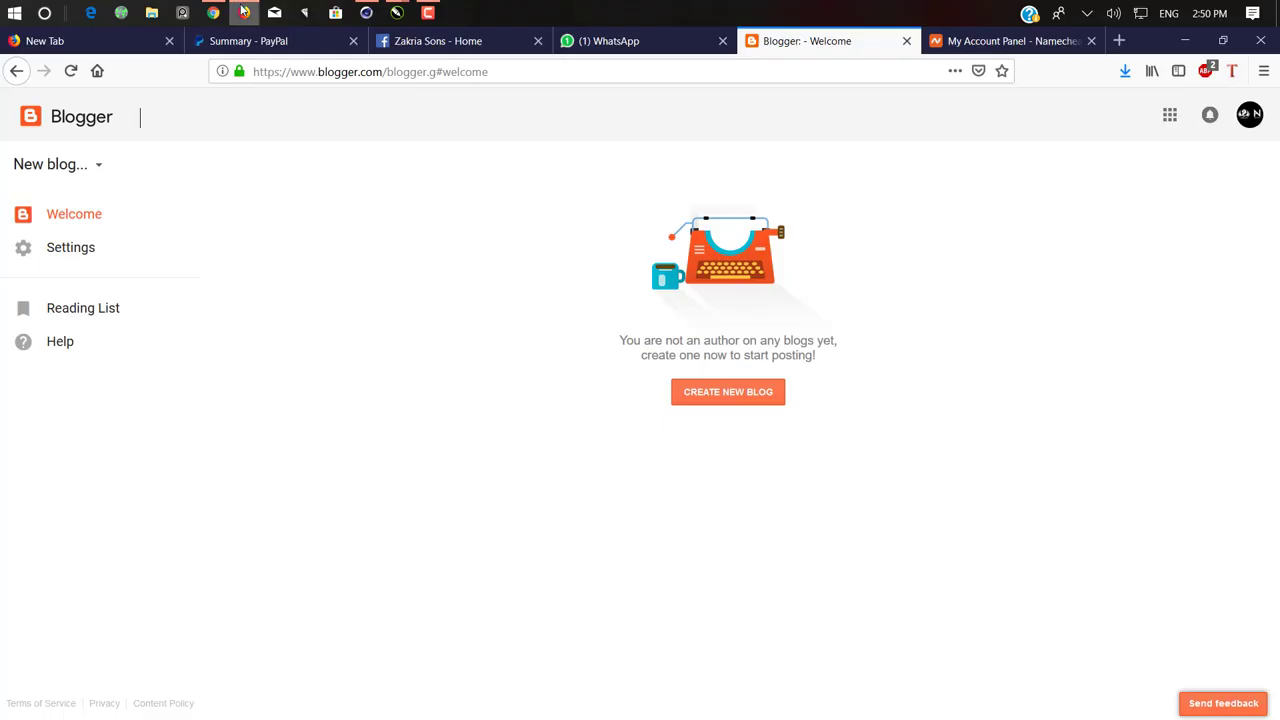
click(994, 44)
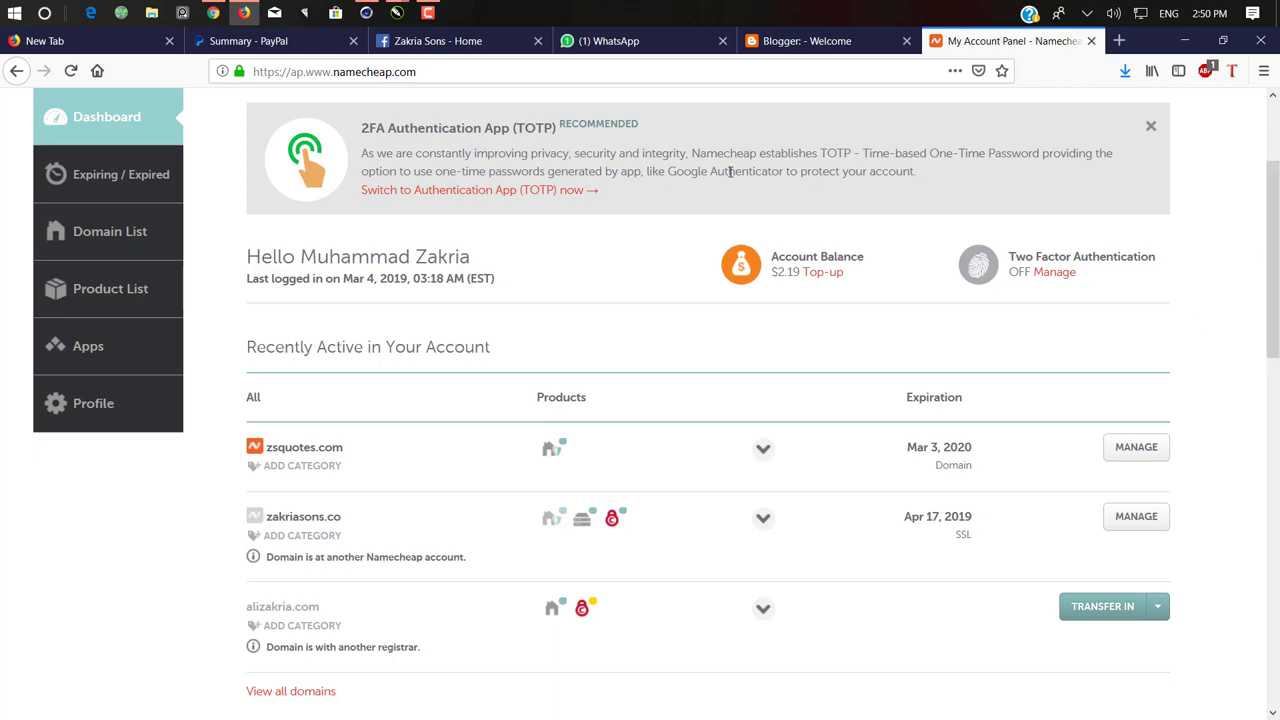
click(806, 41)
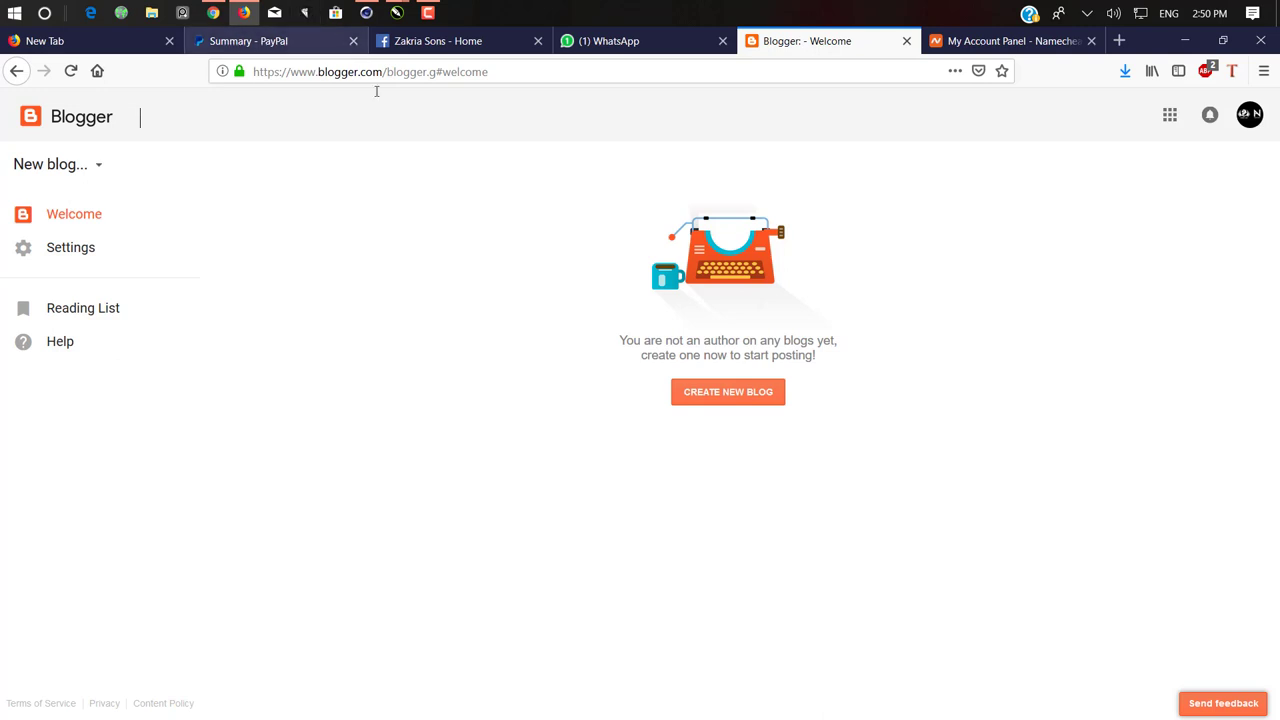
click(945, 43)
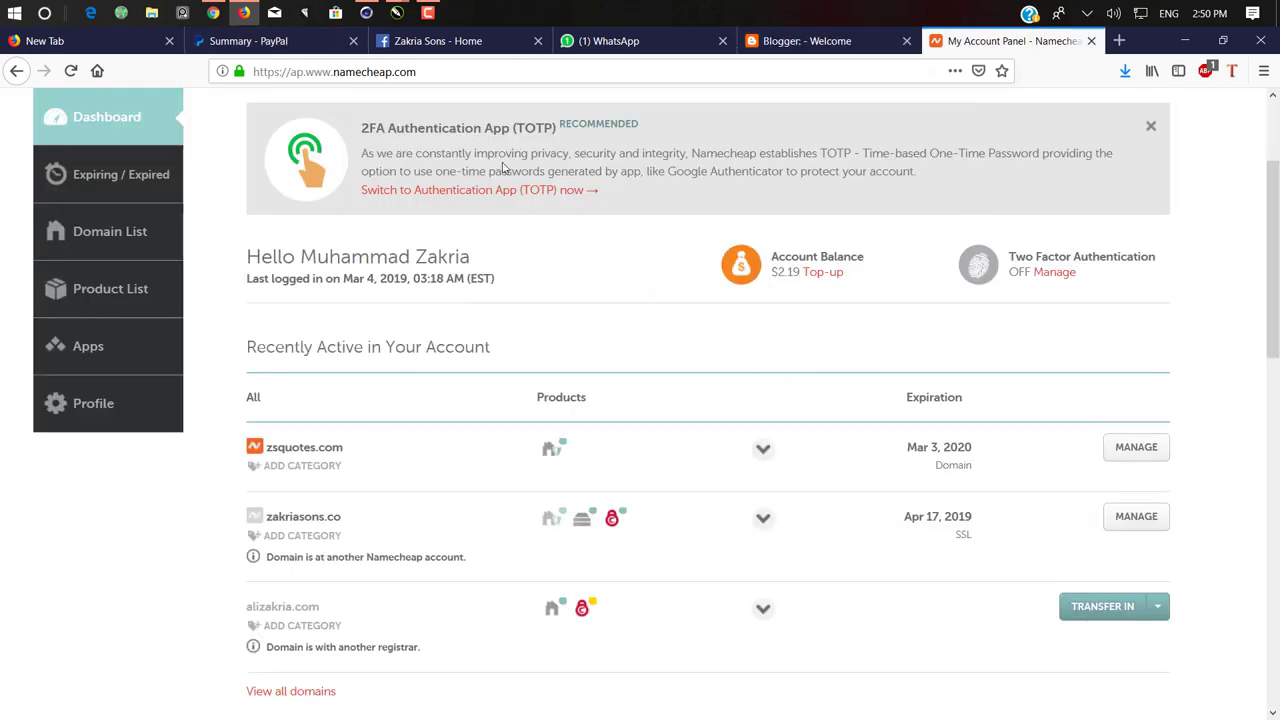
click(803, 43)
- Enter yourname.blogspot.com in the Blogger page's address bar as a sample blog address, without loading it
click(526, 73)
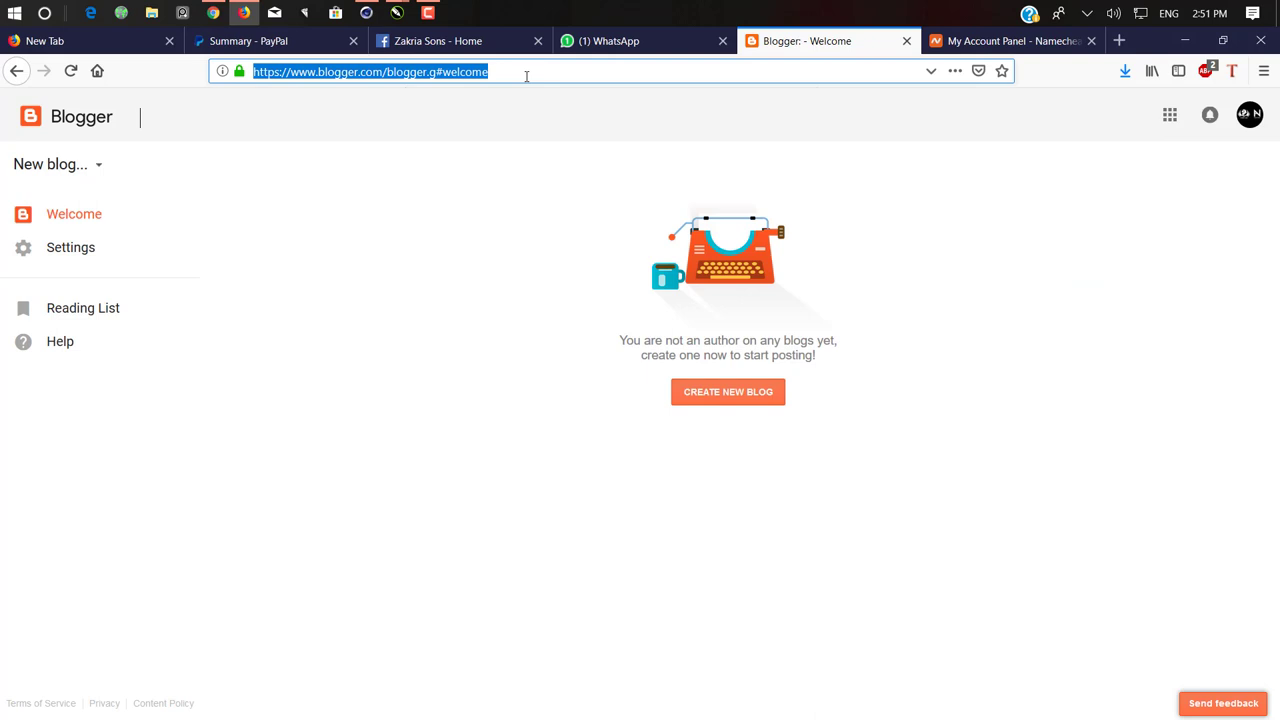
text(yourn)
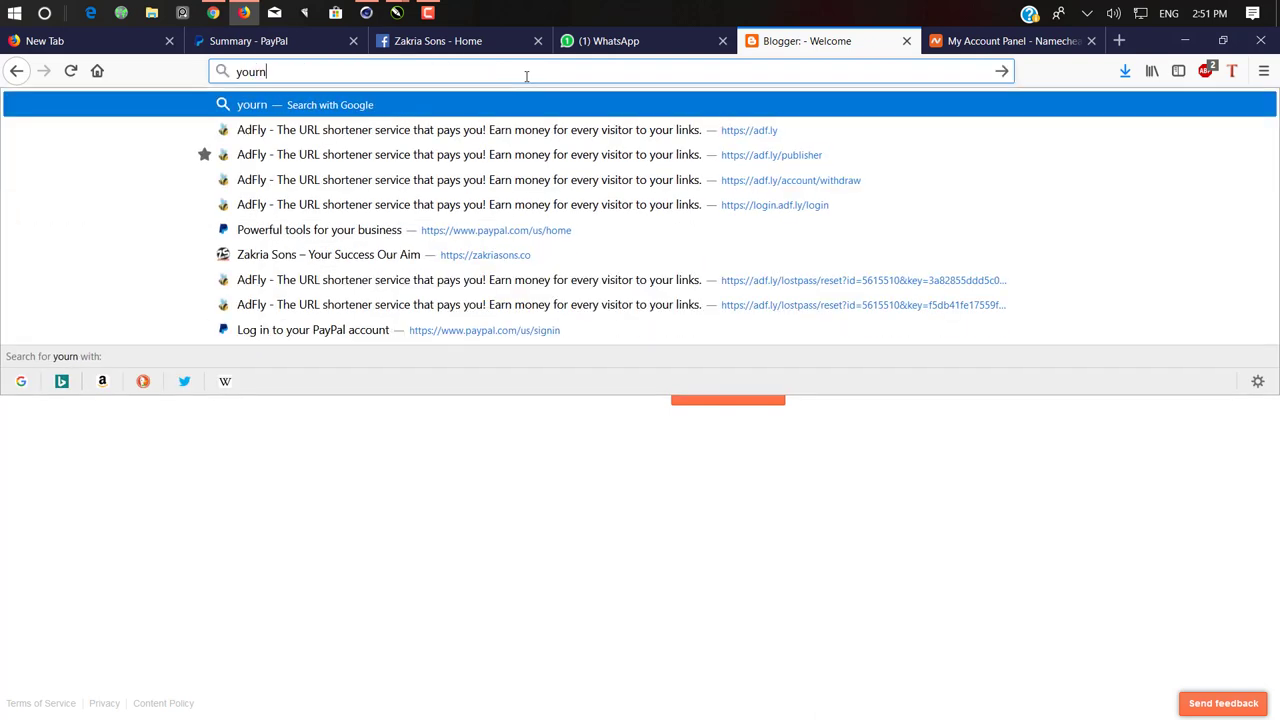
text(ame.bl)
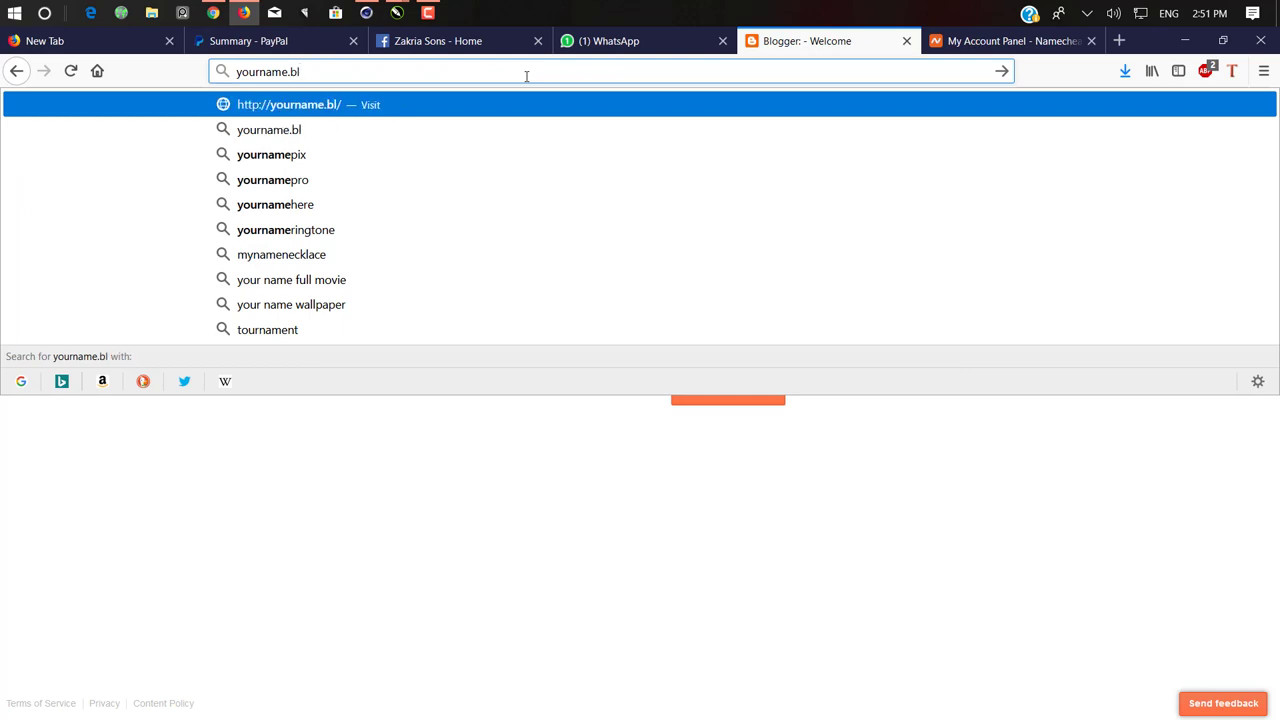
text(ogspot.com)
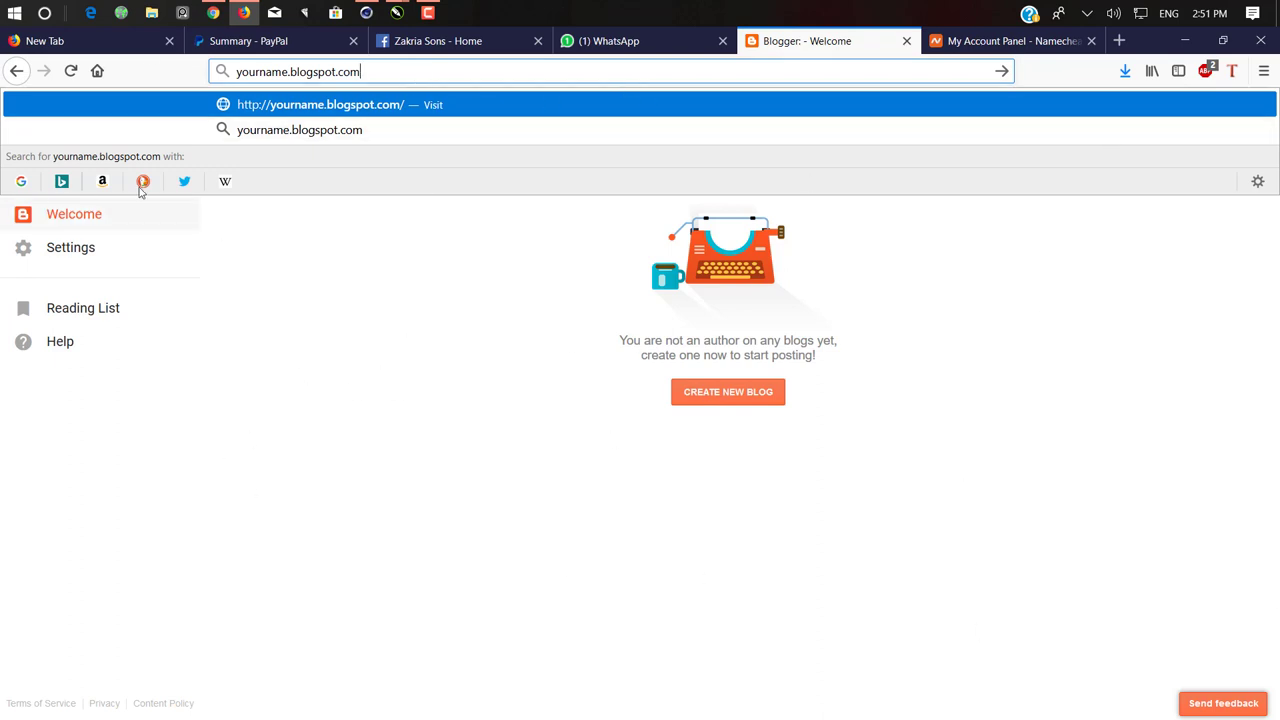
click(425, 337)
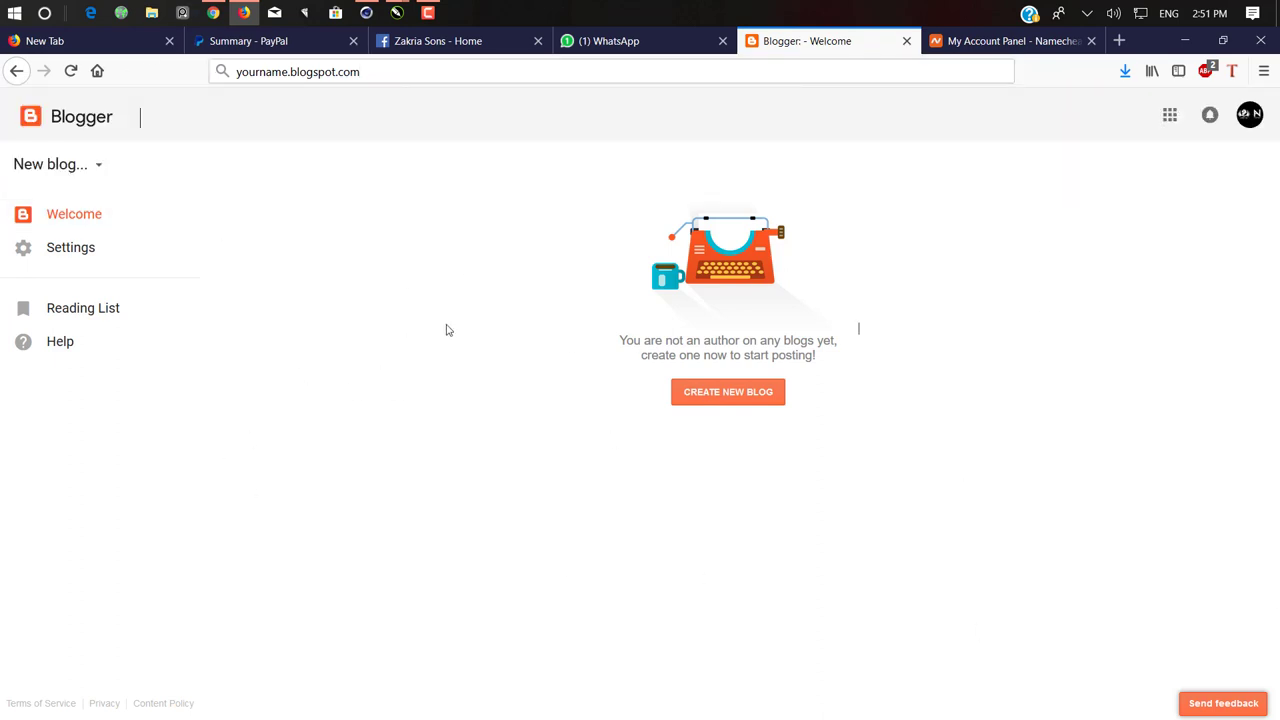
- Look over the domains in the Namecheap account panel and return to the Blogger welcome page
click(990, 40)
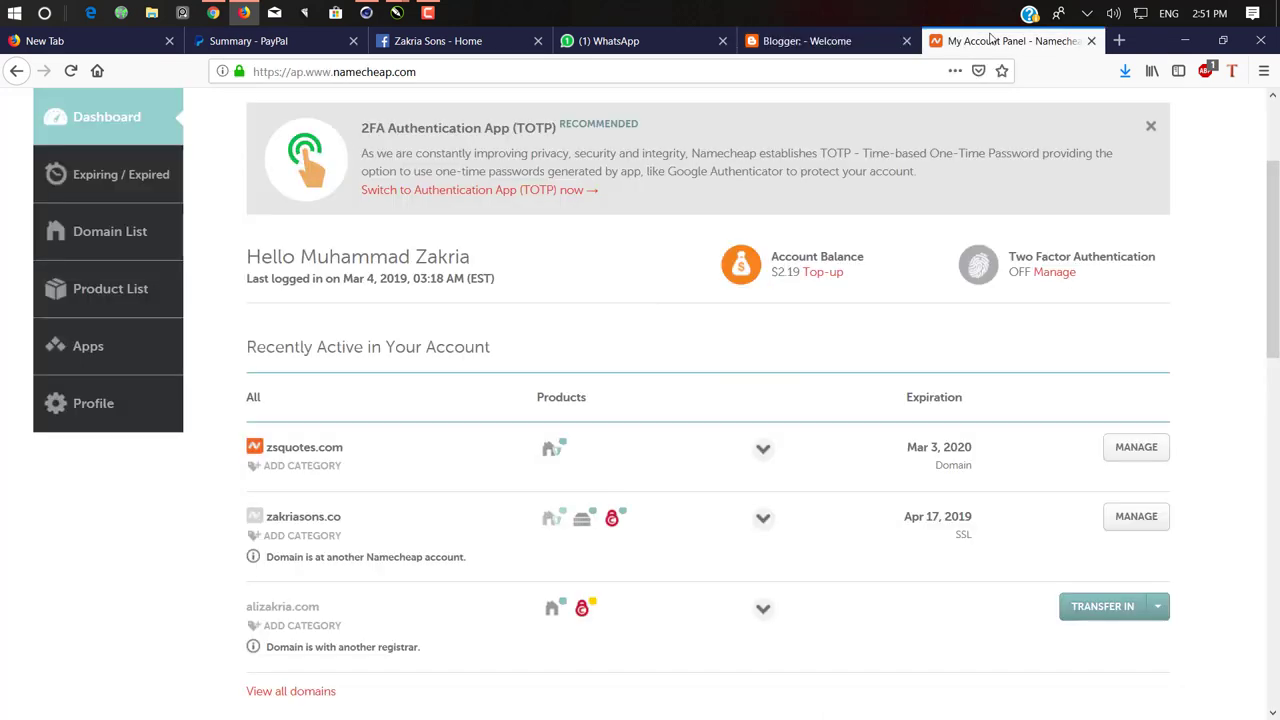
click(840, 45)
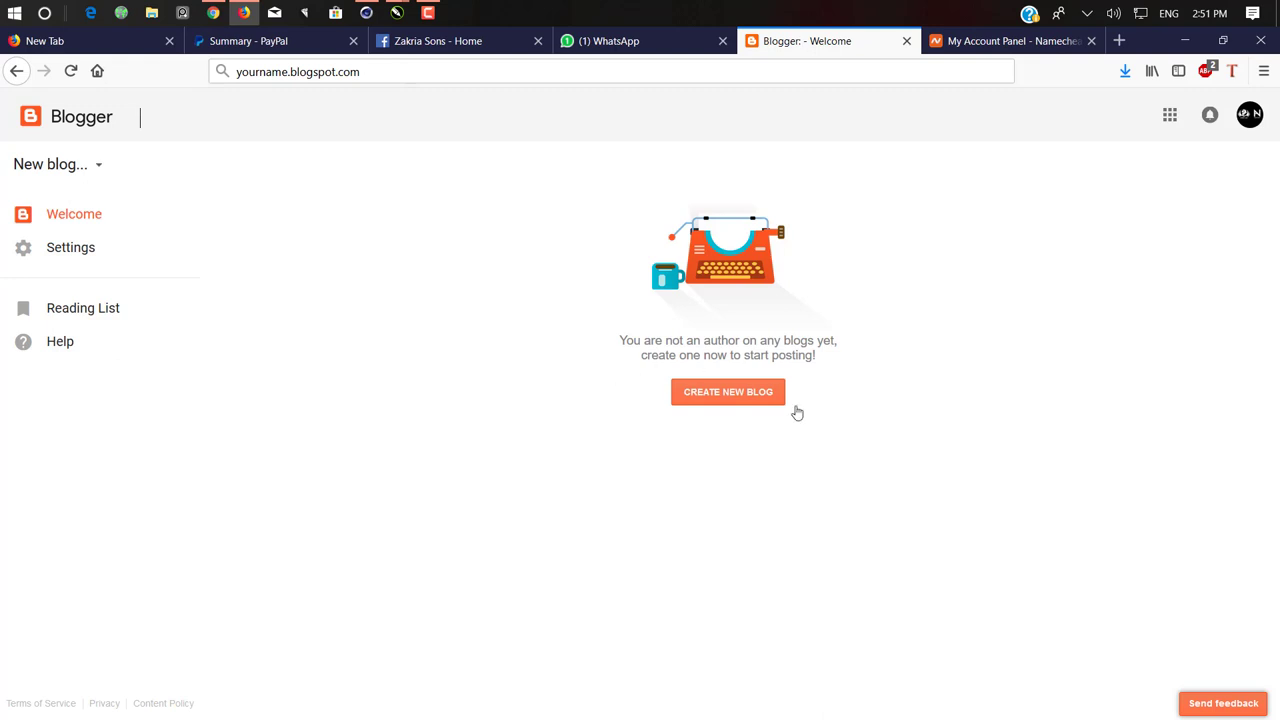
click(1027, 41)
click(778, 41)
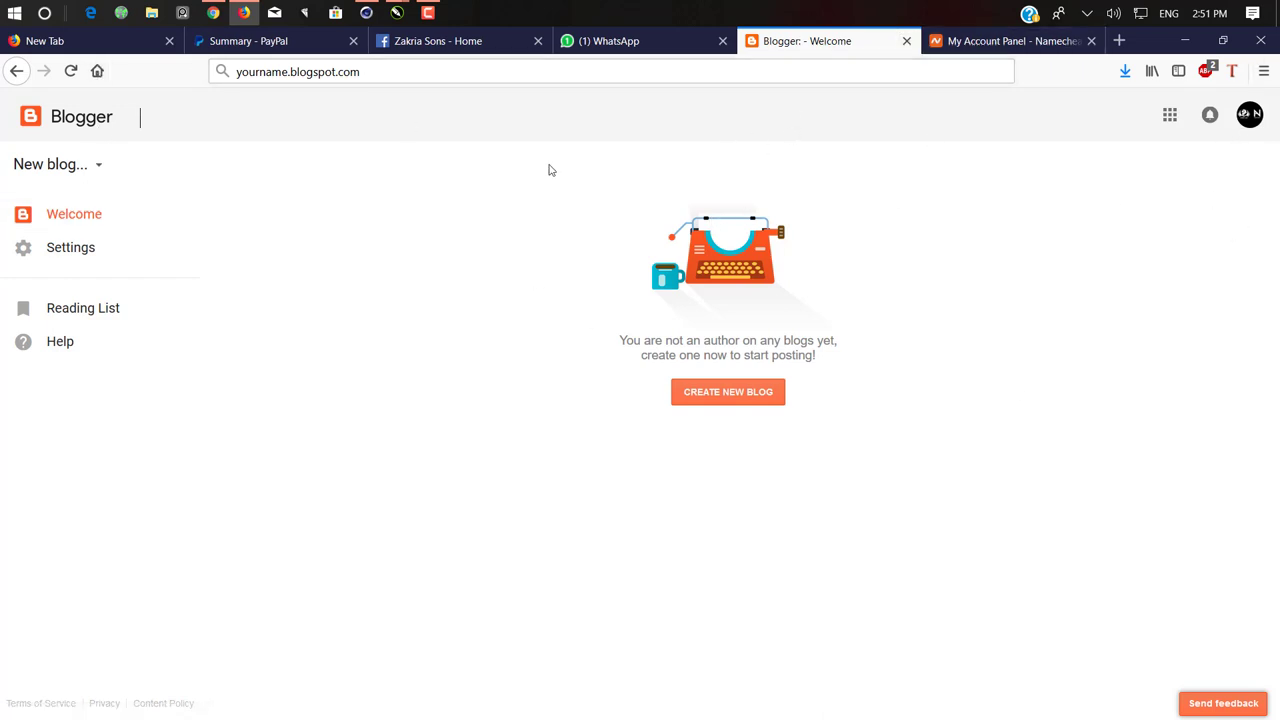
- Replace the sample address in the address bar with blogger to reach the Blogger site
double_click(358, 72)
text(blo)
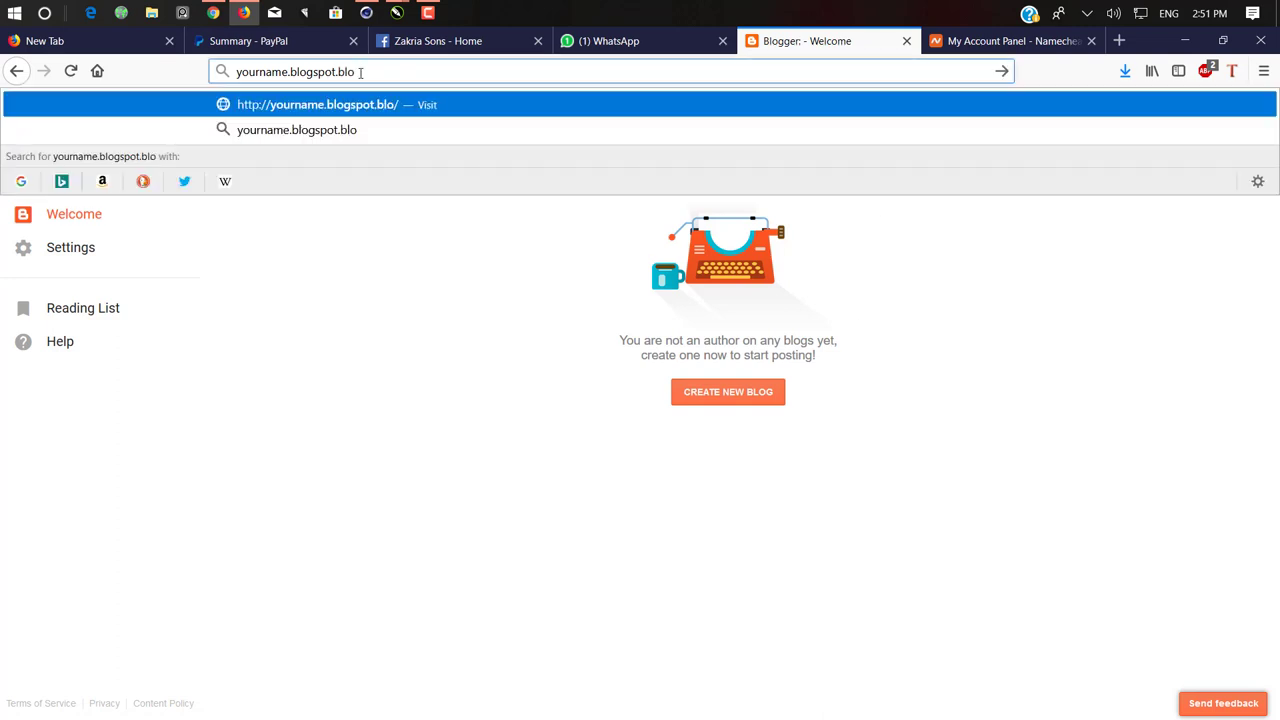
key(ctrl+a)
text(blogger)
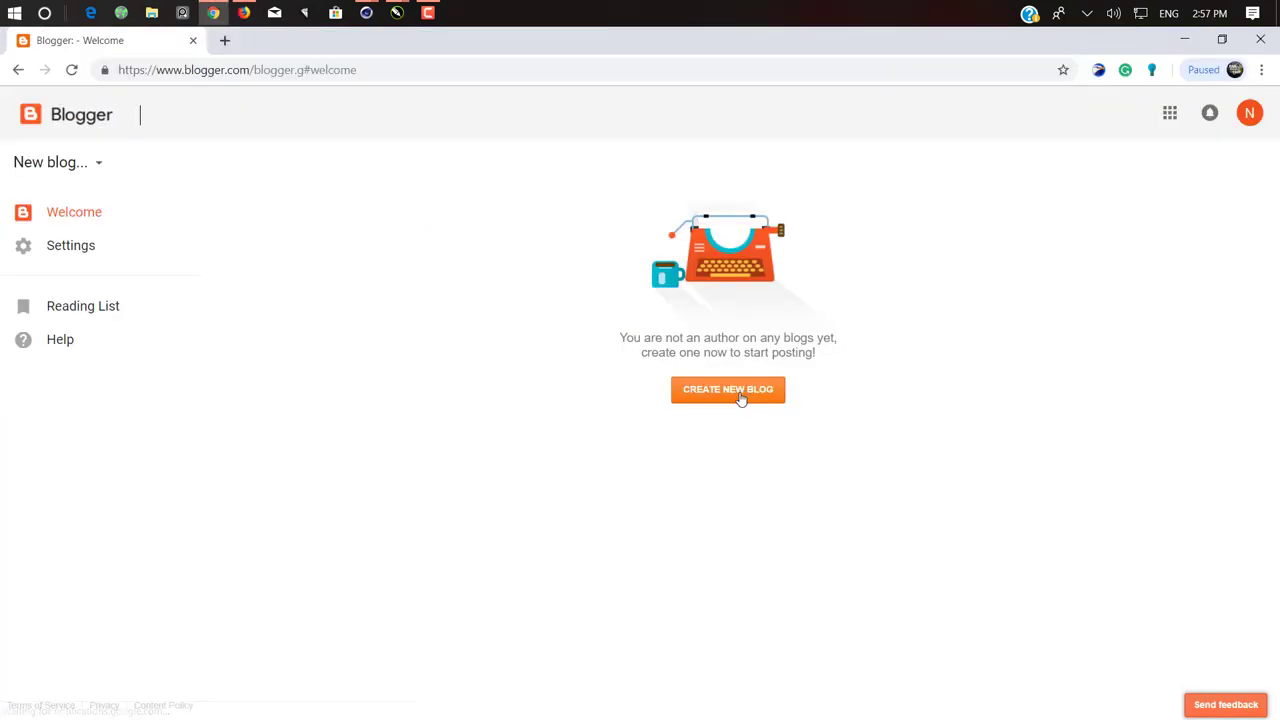
- Create a new blog titled ZS Quotes with the address zsquote.blogspot.com and the Contempo theme
click(741, 398)
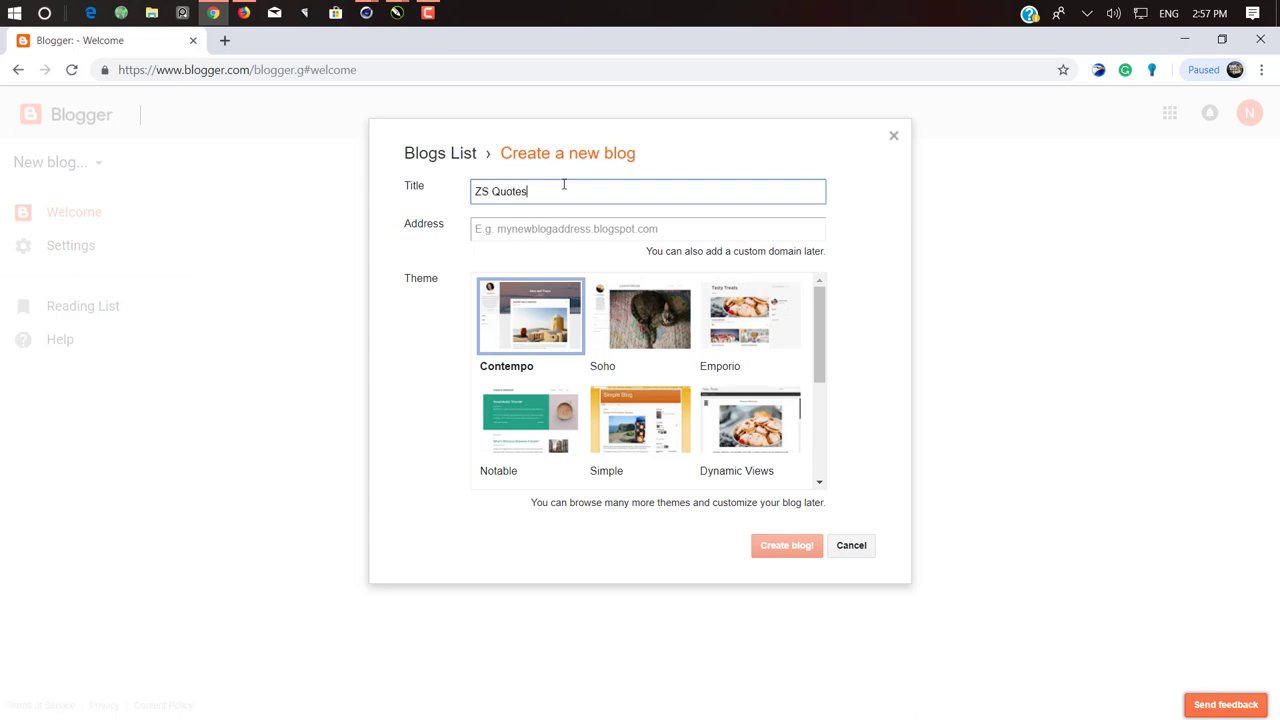
key(Tab)
text(zsquo)
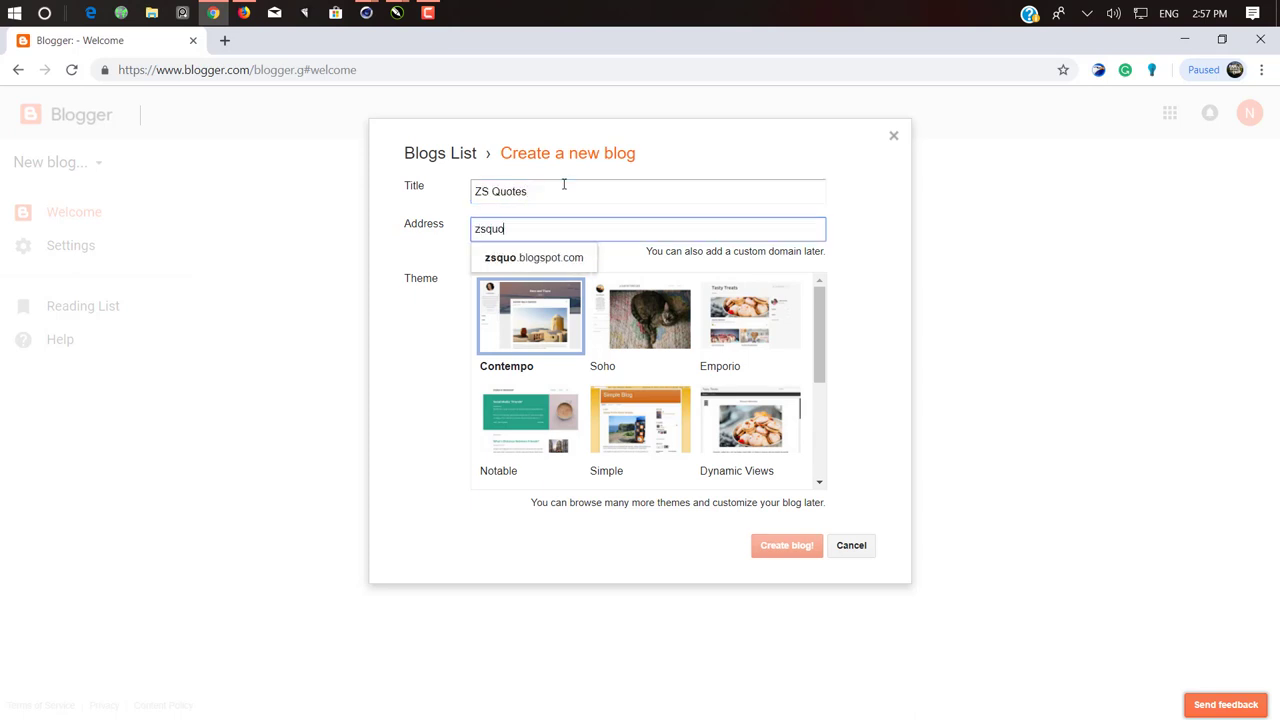
text(te)
key(Tab)
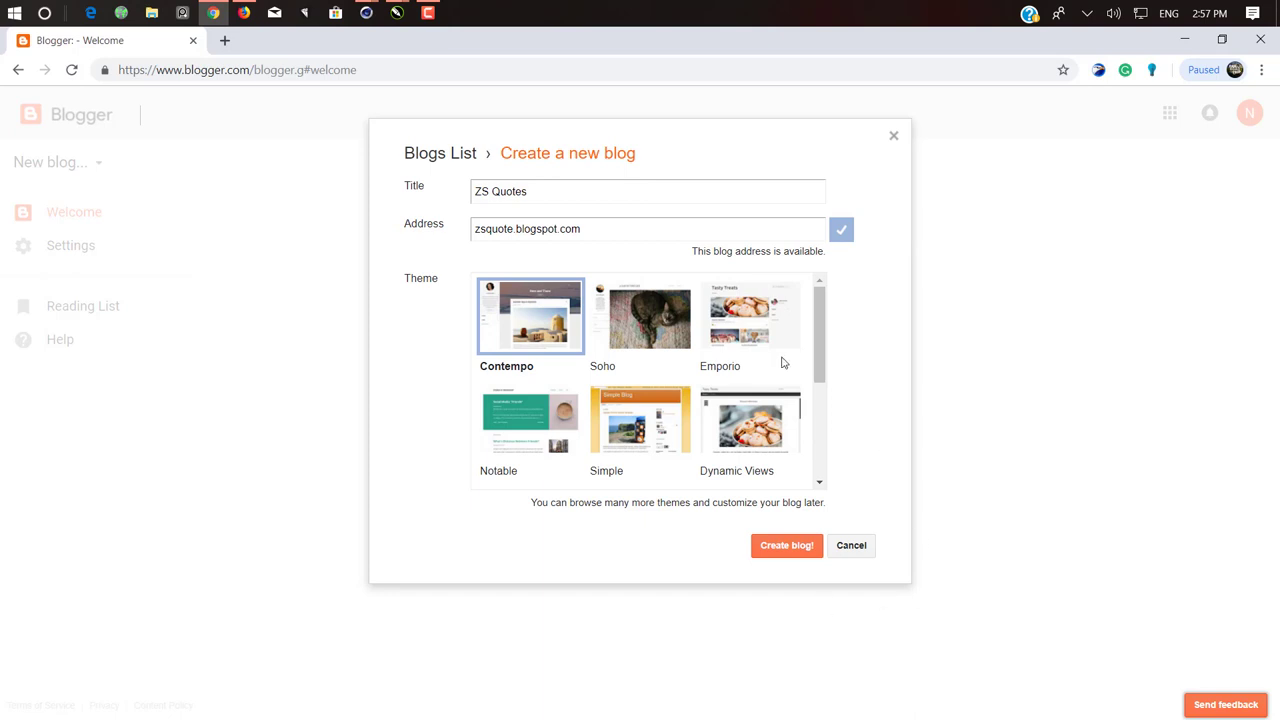
scroll(709, 368, down, 1)
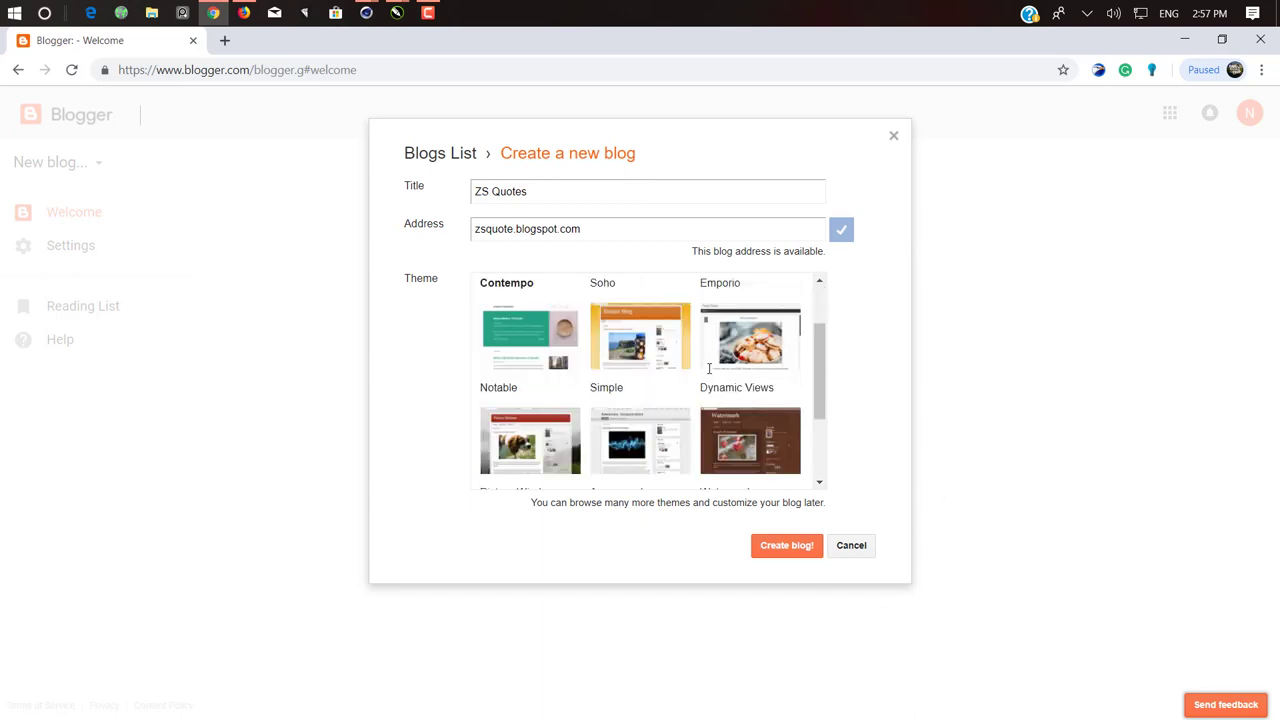
click(776, 545)
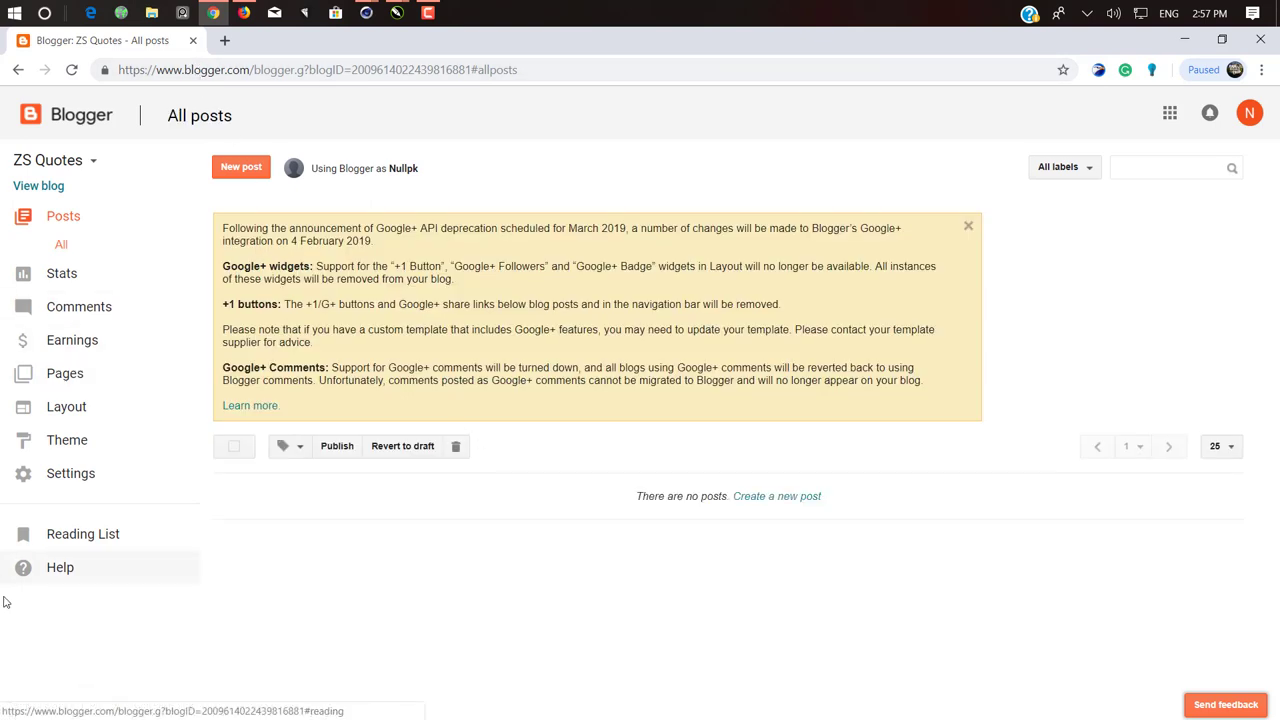
- Open the blog's basic settings and view the live ZS Quotes blog in a new tab
click(70, 476)
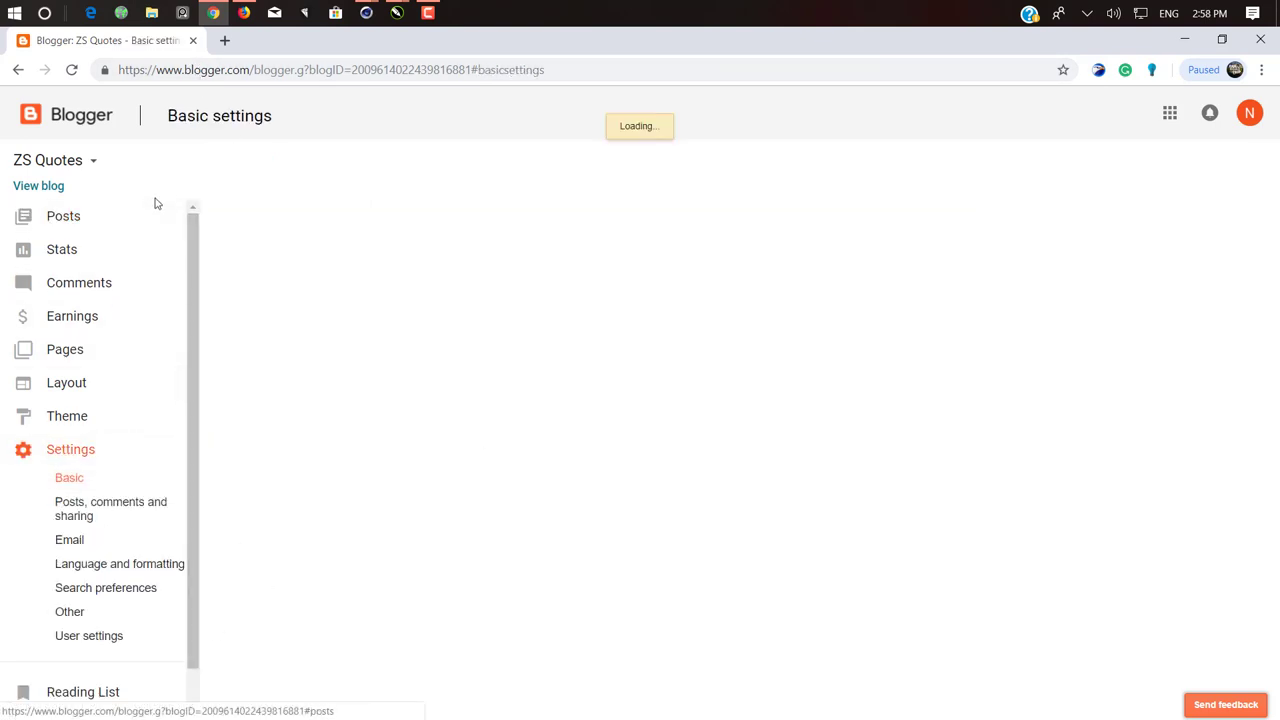
right_click(40, 190)
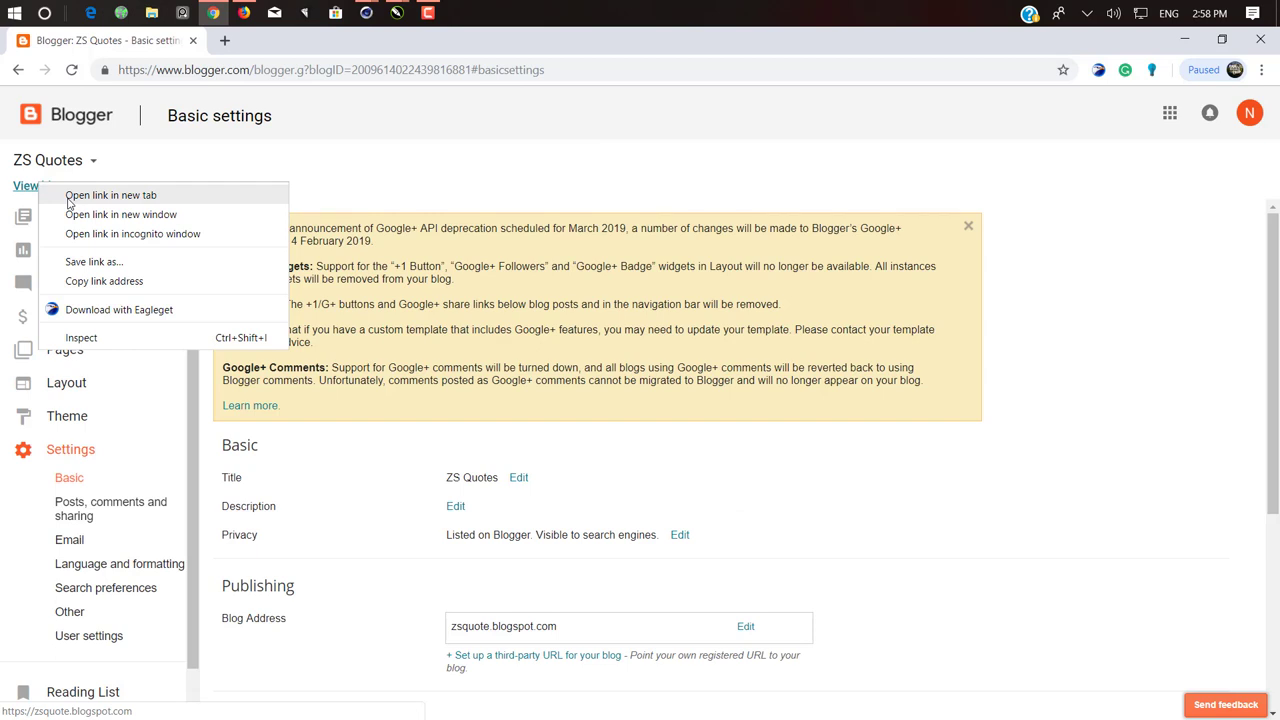
click(69, 198)
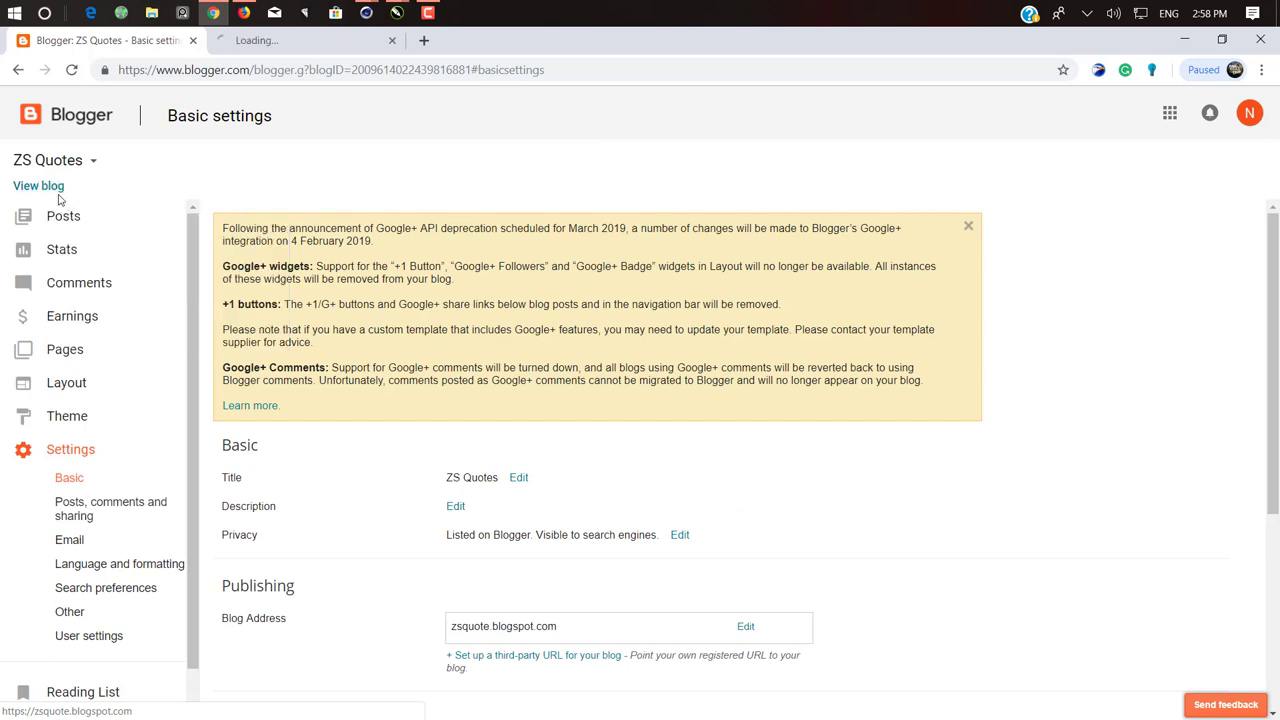
click(301, 40)
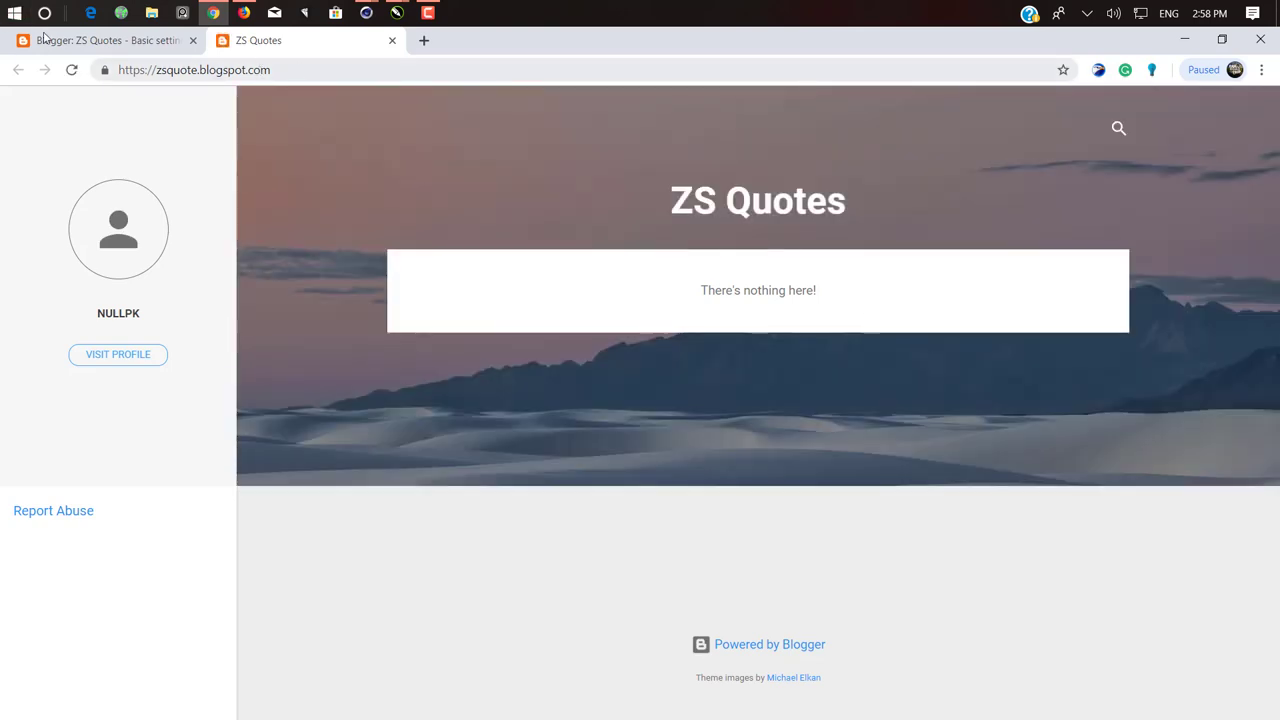
- Highlight the blogspot part of the live blog's web address
drag(119, 70, 345, 81)
key(Right)
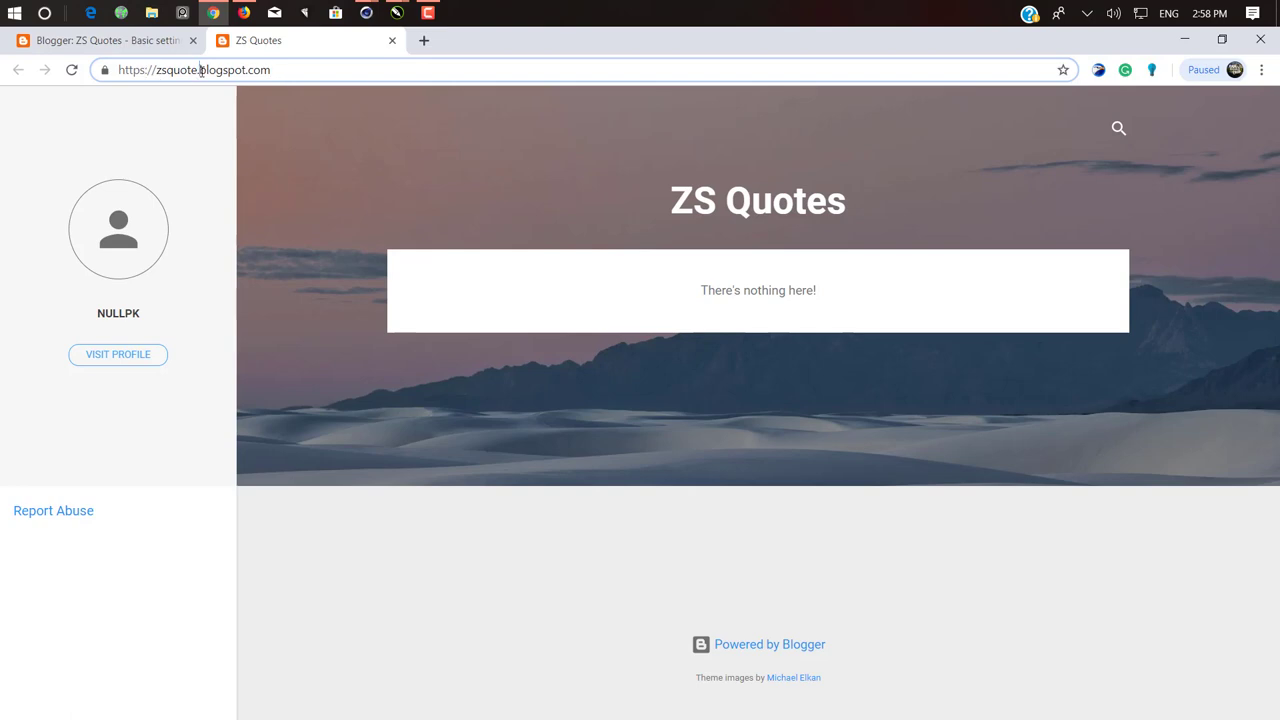
drag(201, 70, 237, 70)
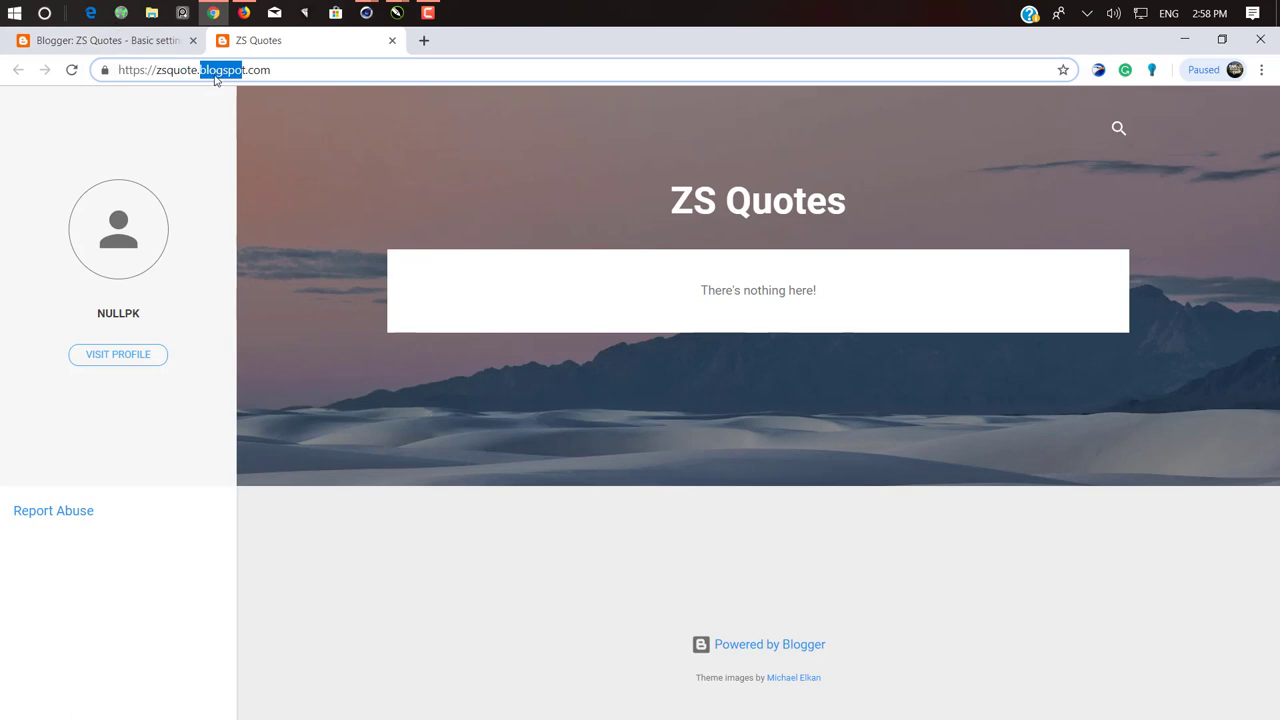
- Compare the blog address in the Publishing settings and on the live blog with the zsquotes.com domain in Namecheap
click(103, 40)
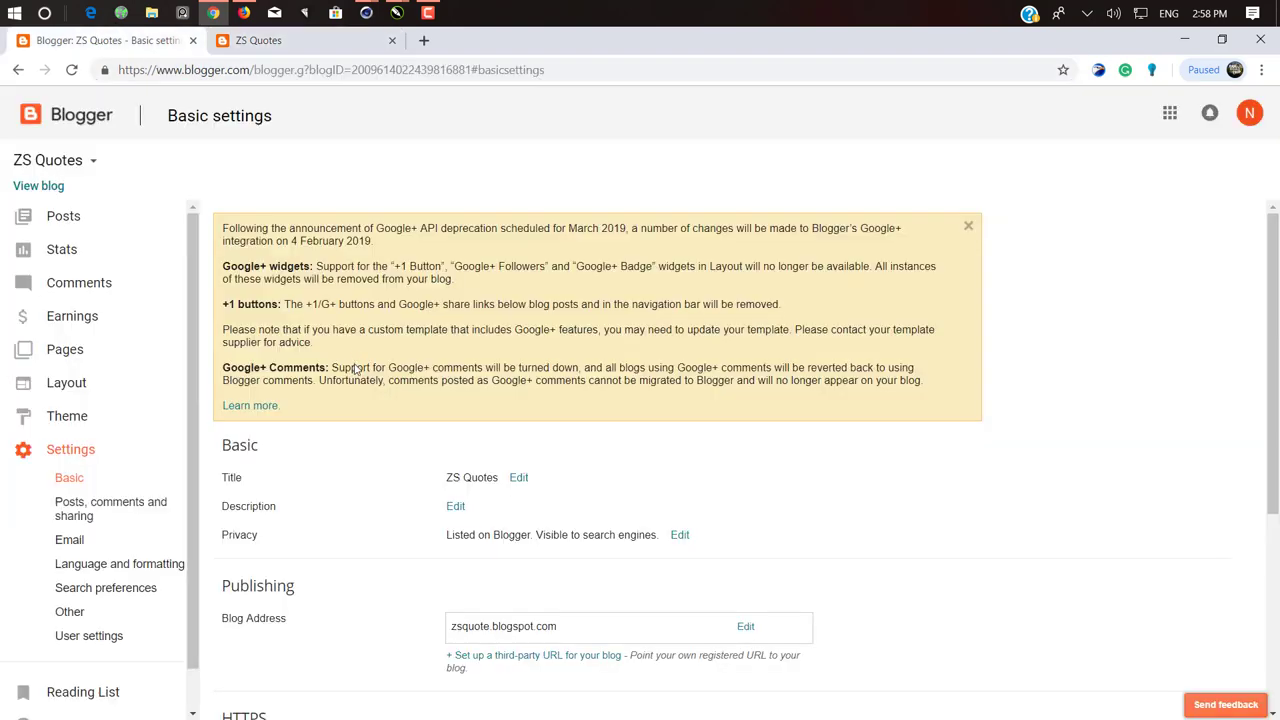
scroll(355, 368, down, 3)
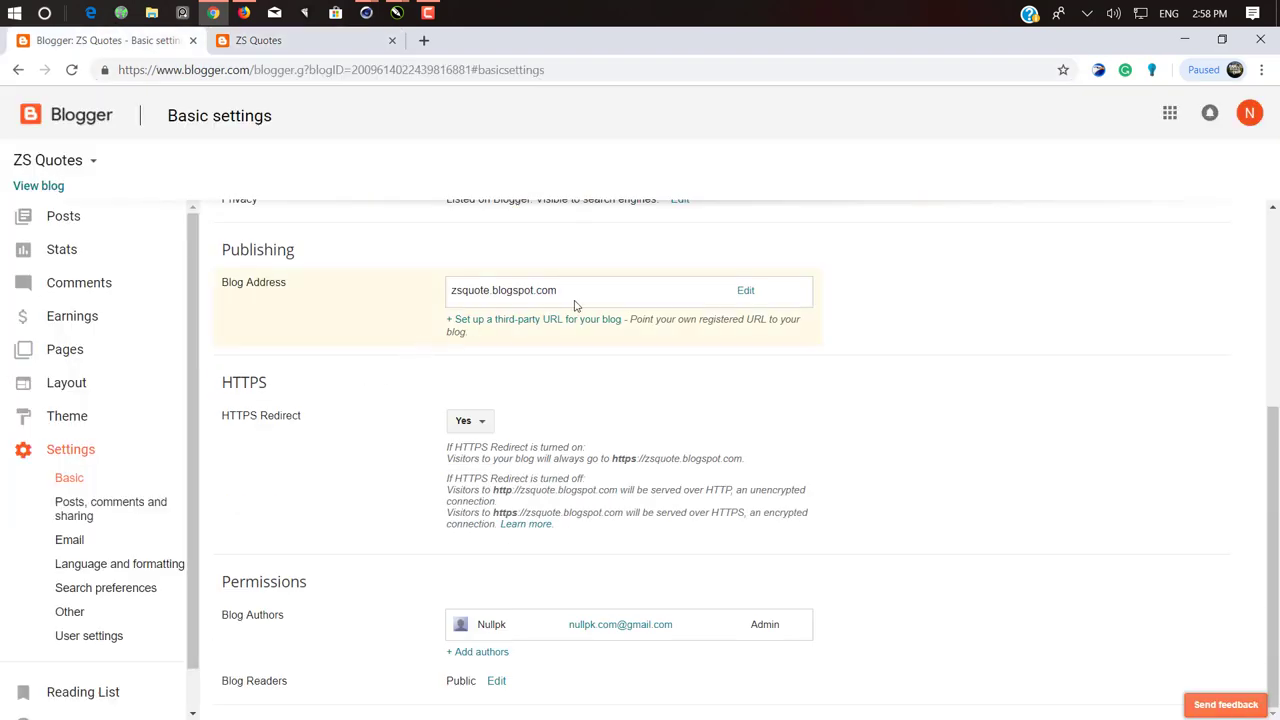
click(245, 11)
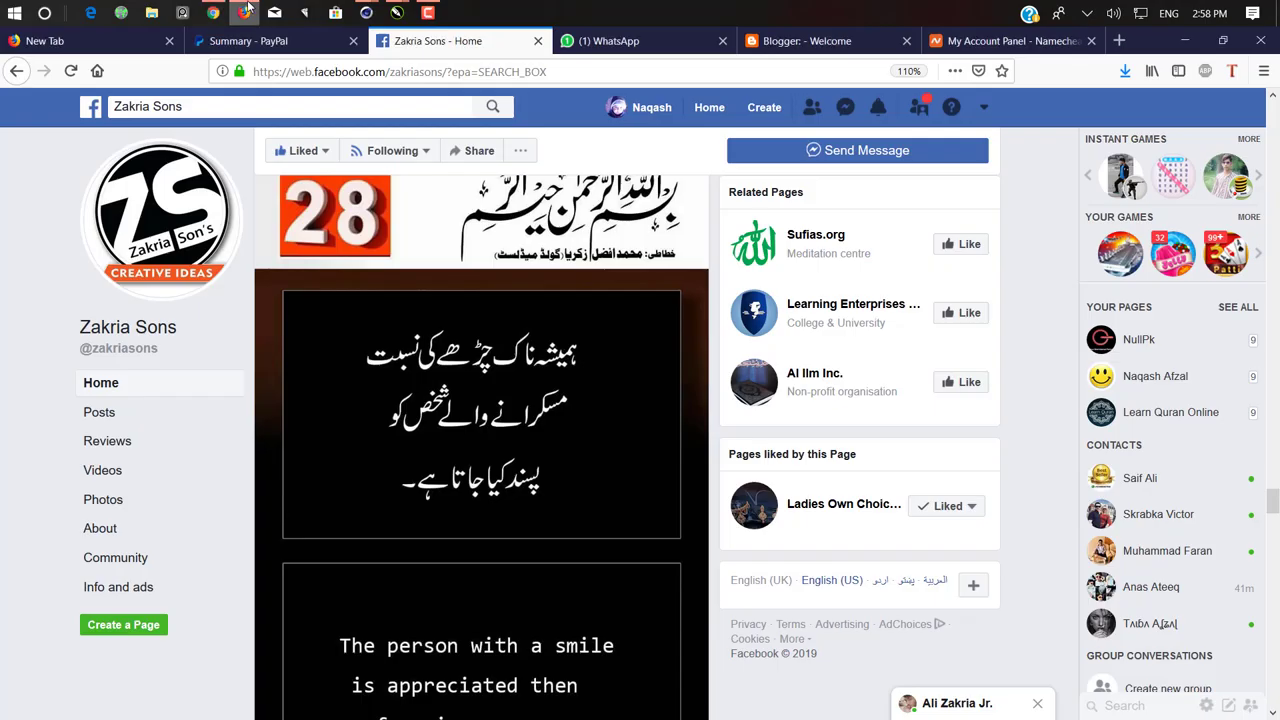
click(968, 38)
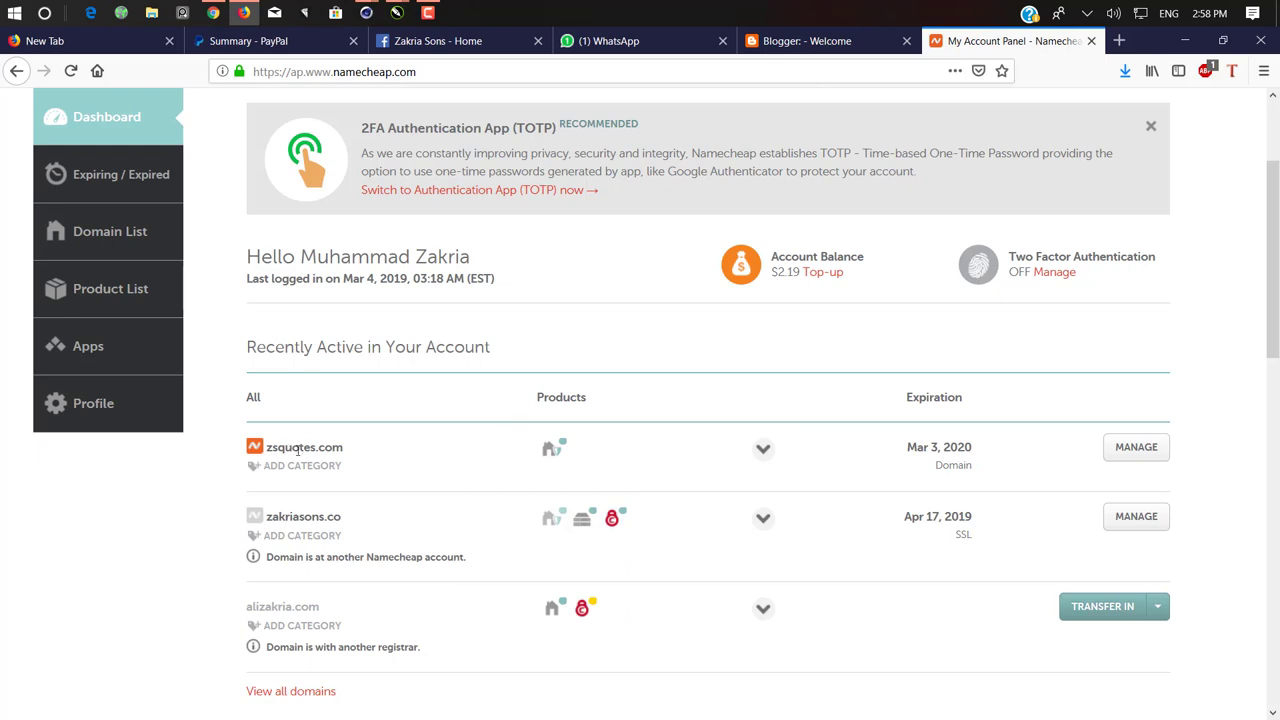
click(213, 12)
click(252, 40)
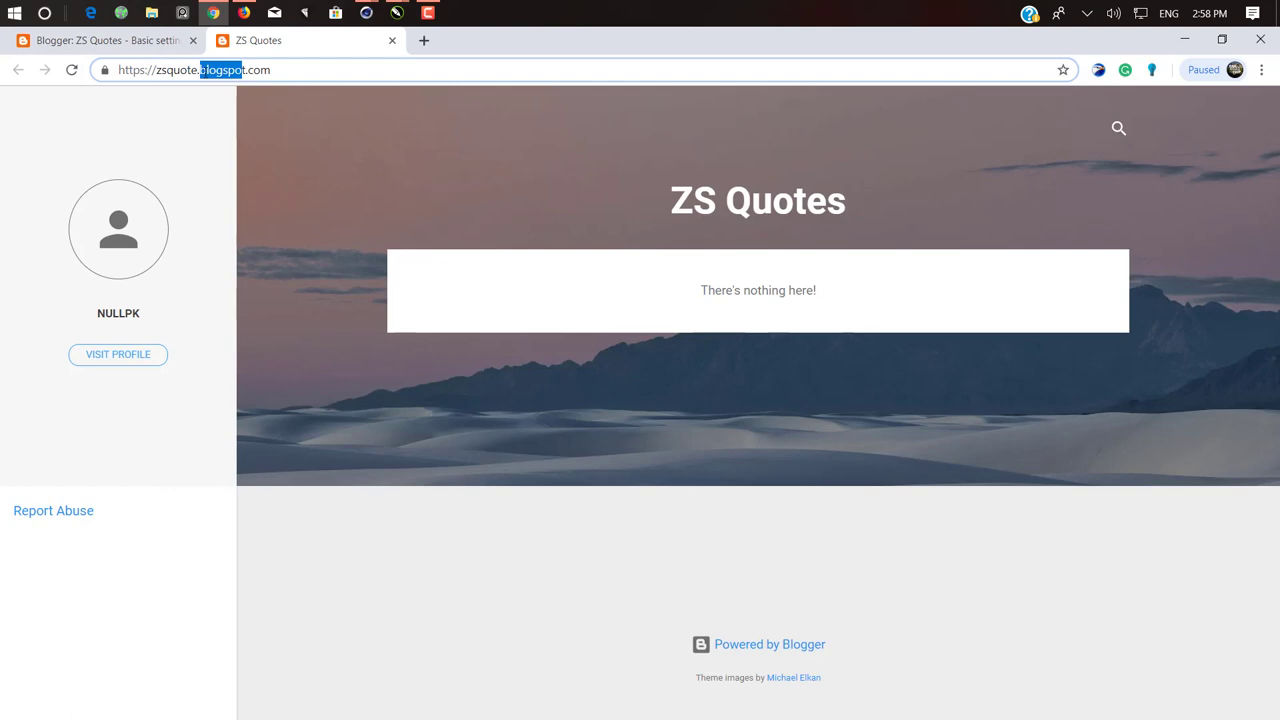
drag(294, 70, 128, 62)
click(120, 42)
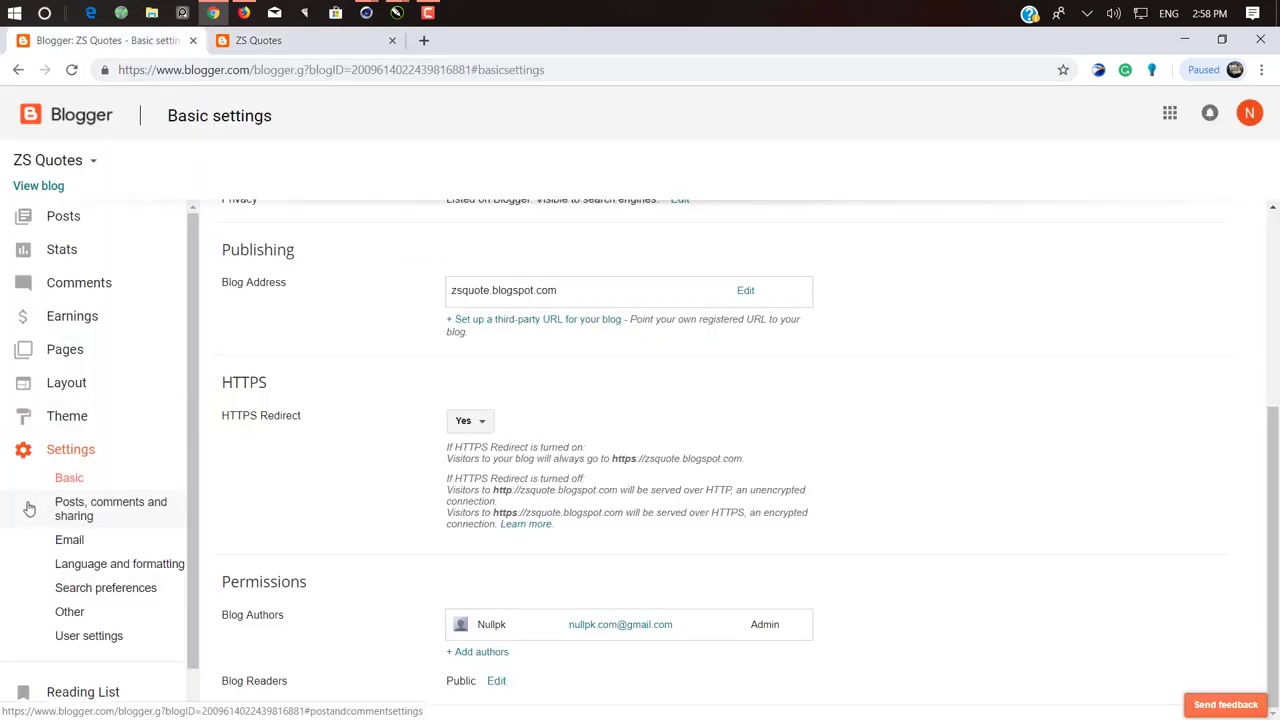
scroll(30, 510, down, 1)
click(75, 433)
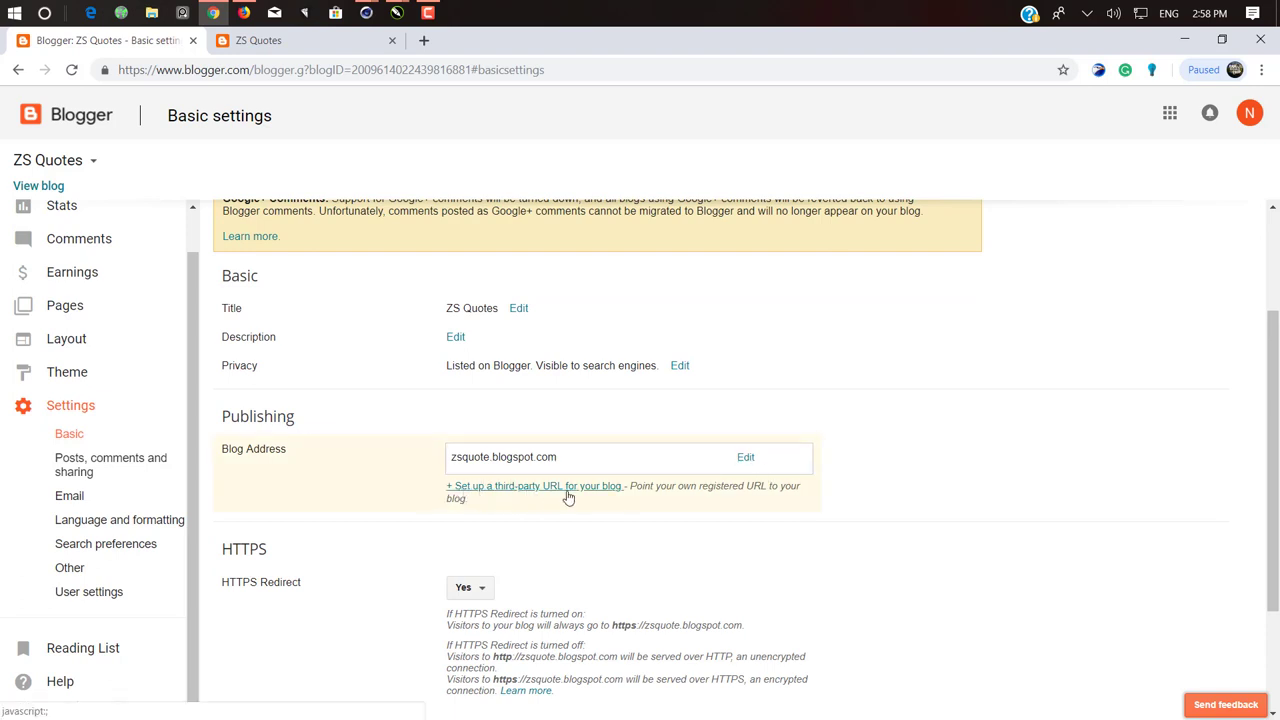
click(600, 488)
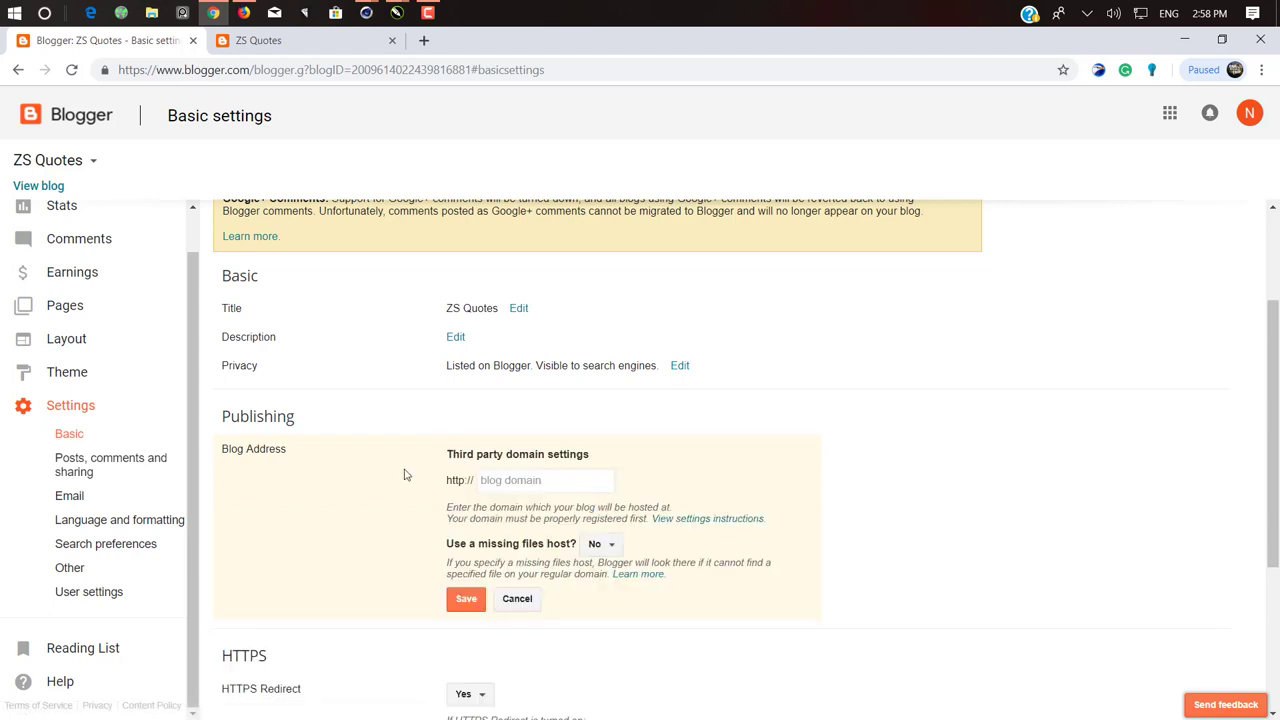
scroll(405, 475, down, 1)
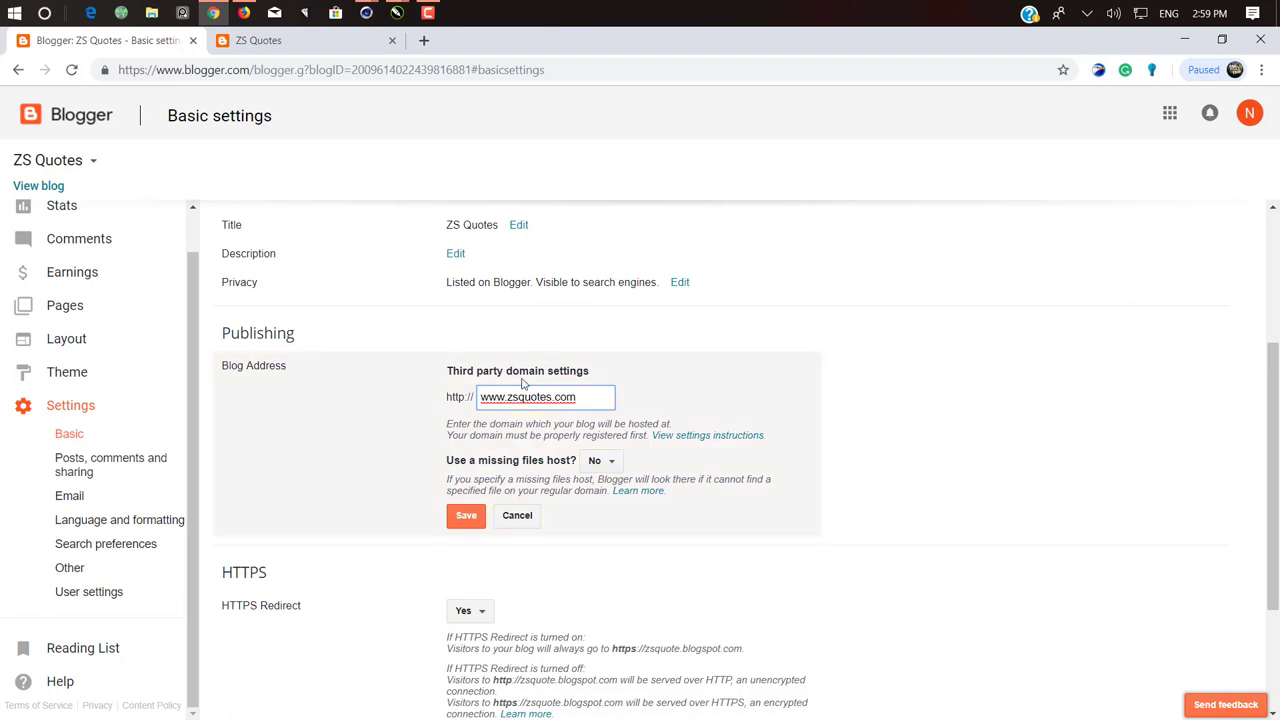
click(460, 520)
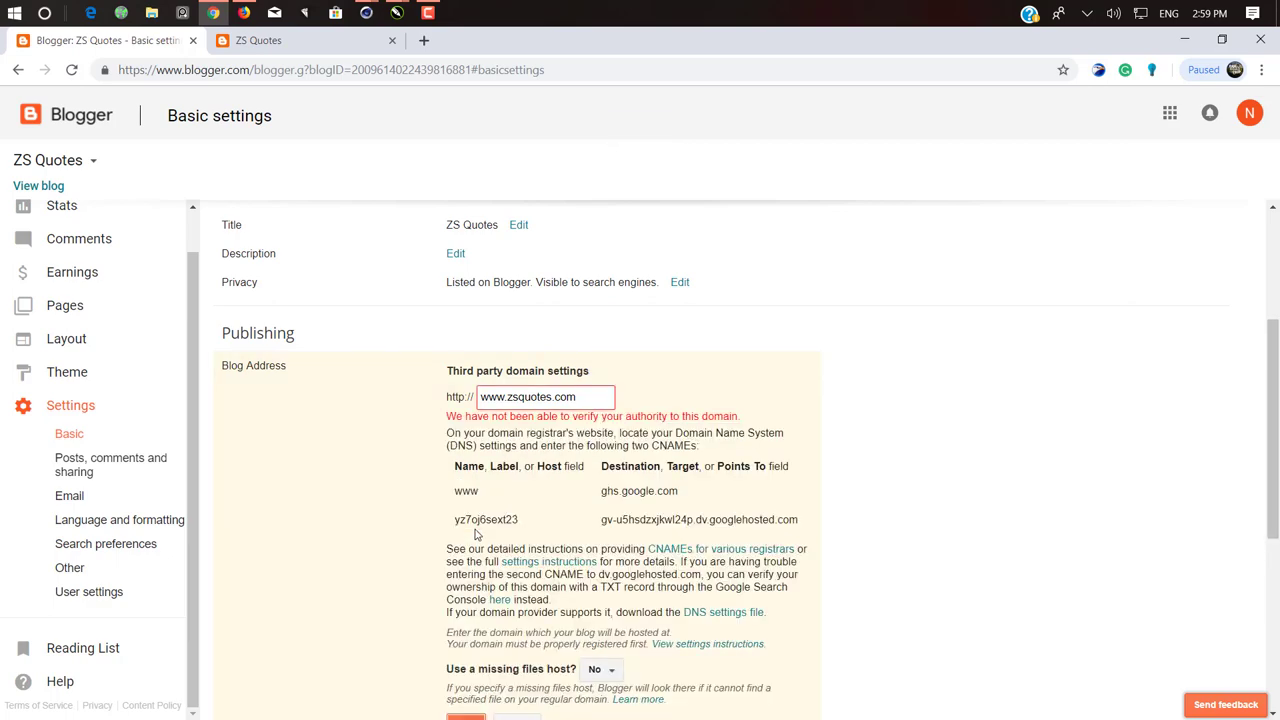
- Review the two CNAME entries in the Blogger settings, and open the Advanced DNS host records for zsquotes.com in Namecheap
scroll(441, 401, down, 3)
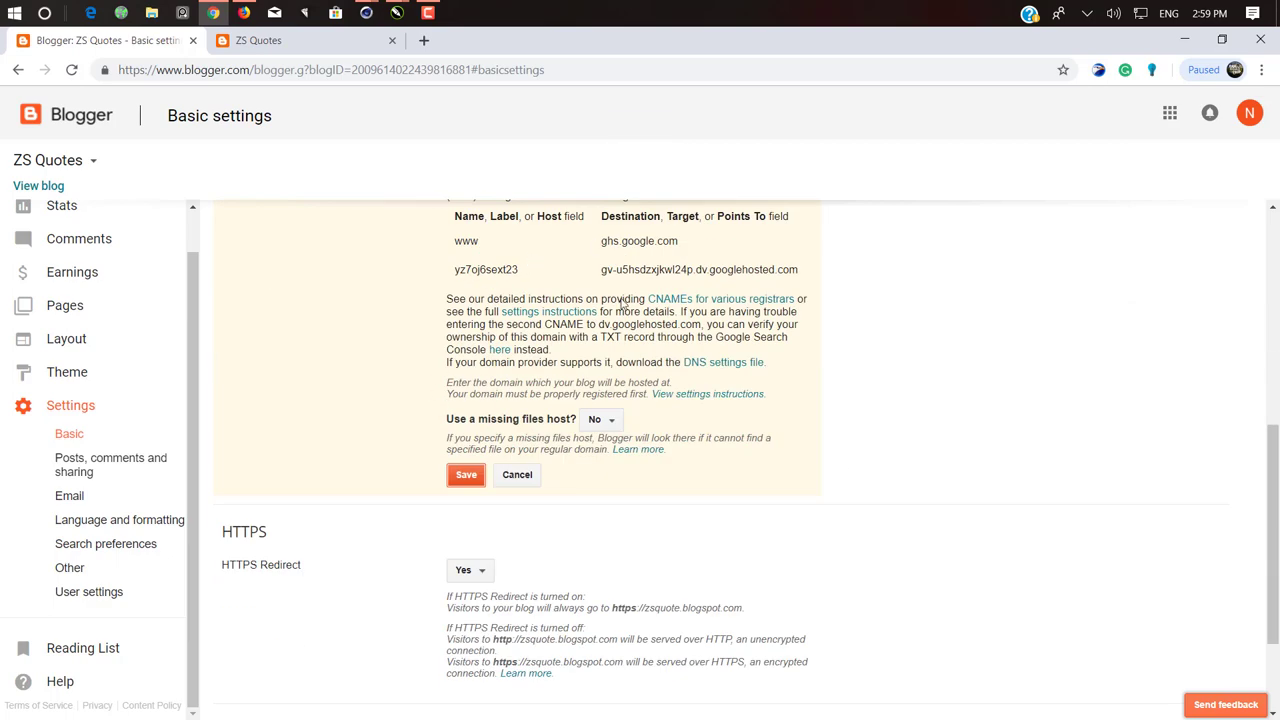
scroll(622, 302, up, 2)
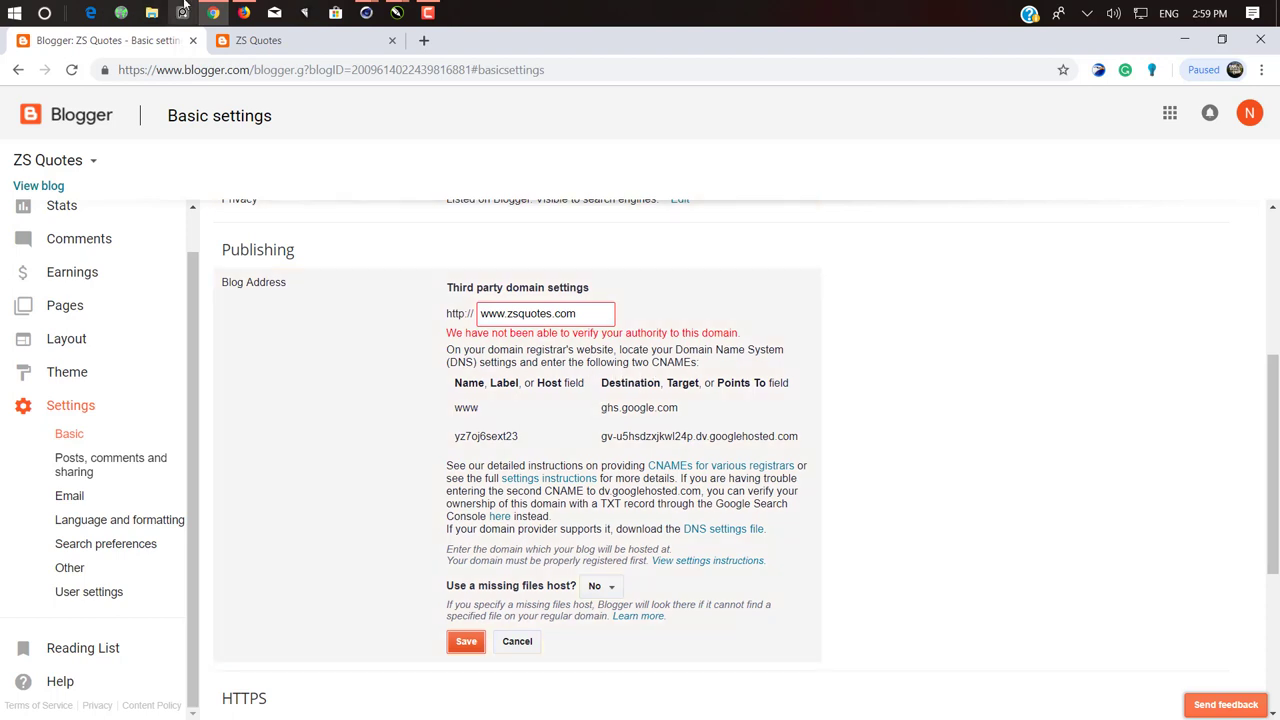
click(244, 12)
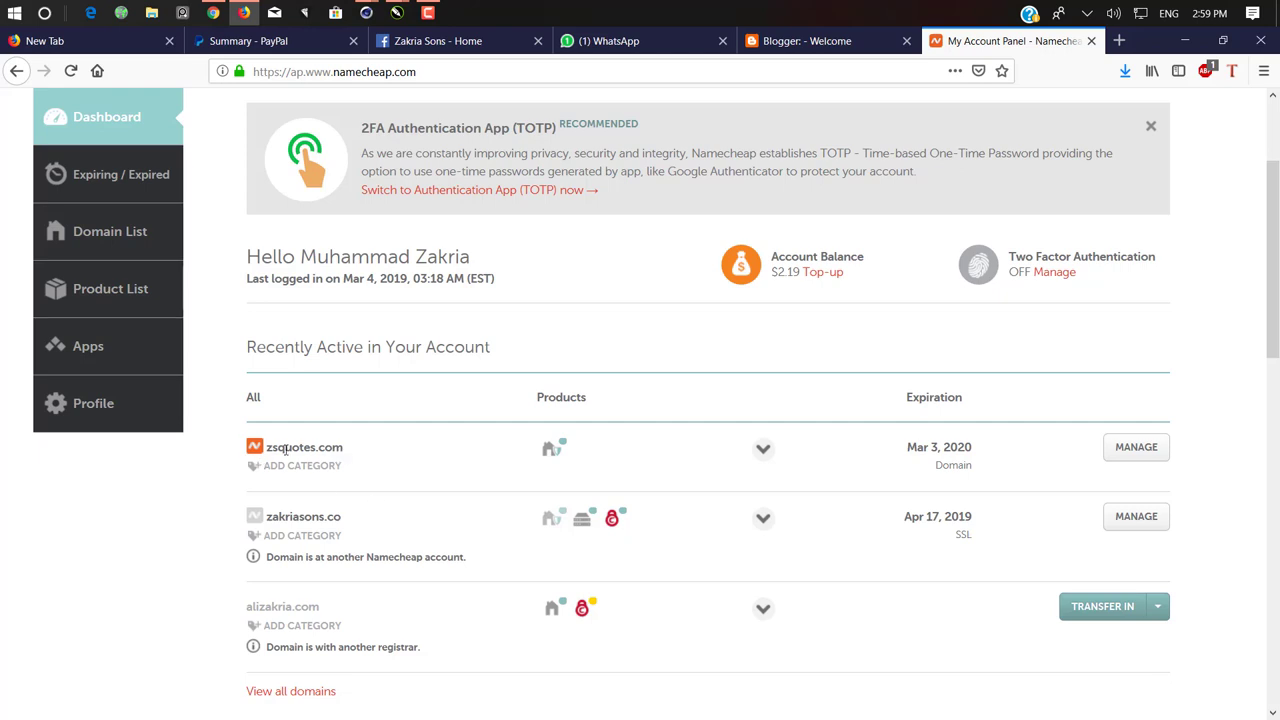
drag(275, 449, 675, 499)
click(1148, 450)
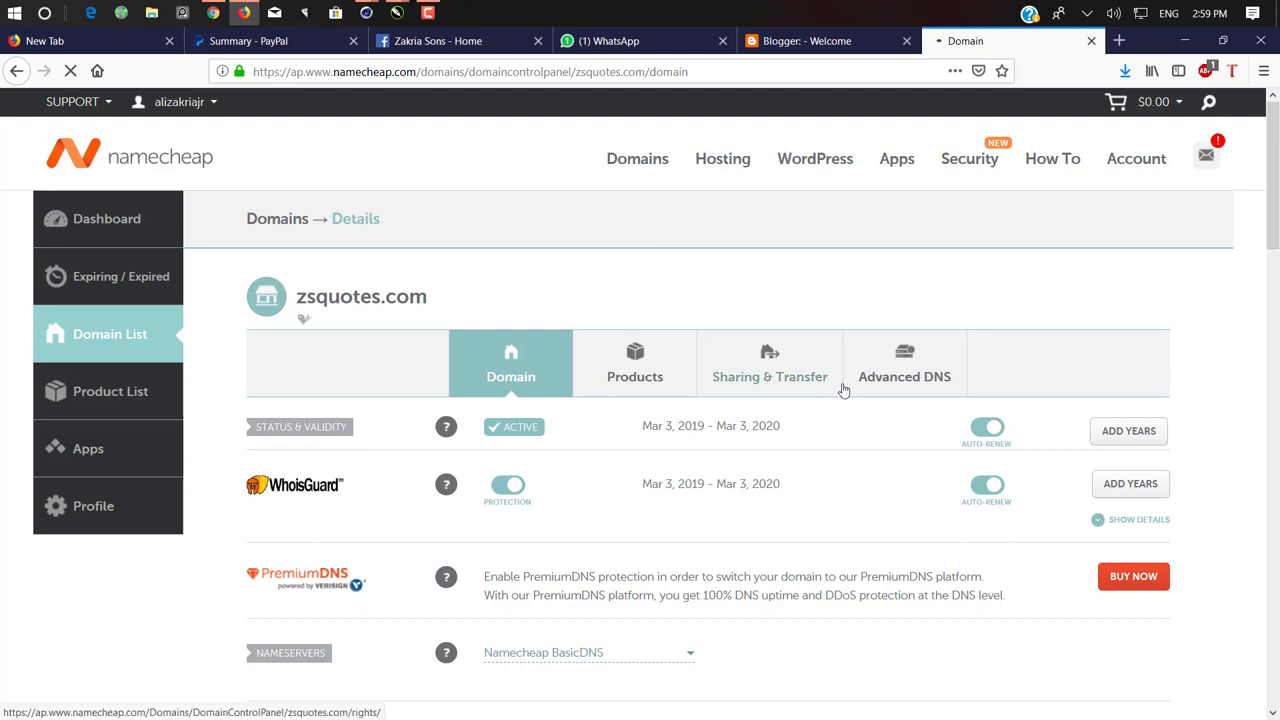
click(897, 367)
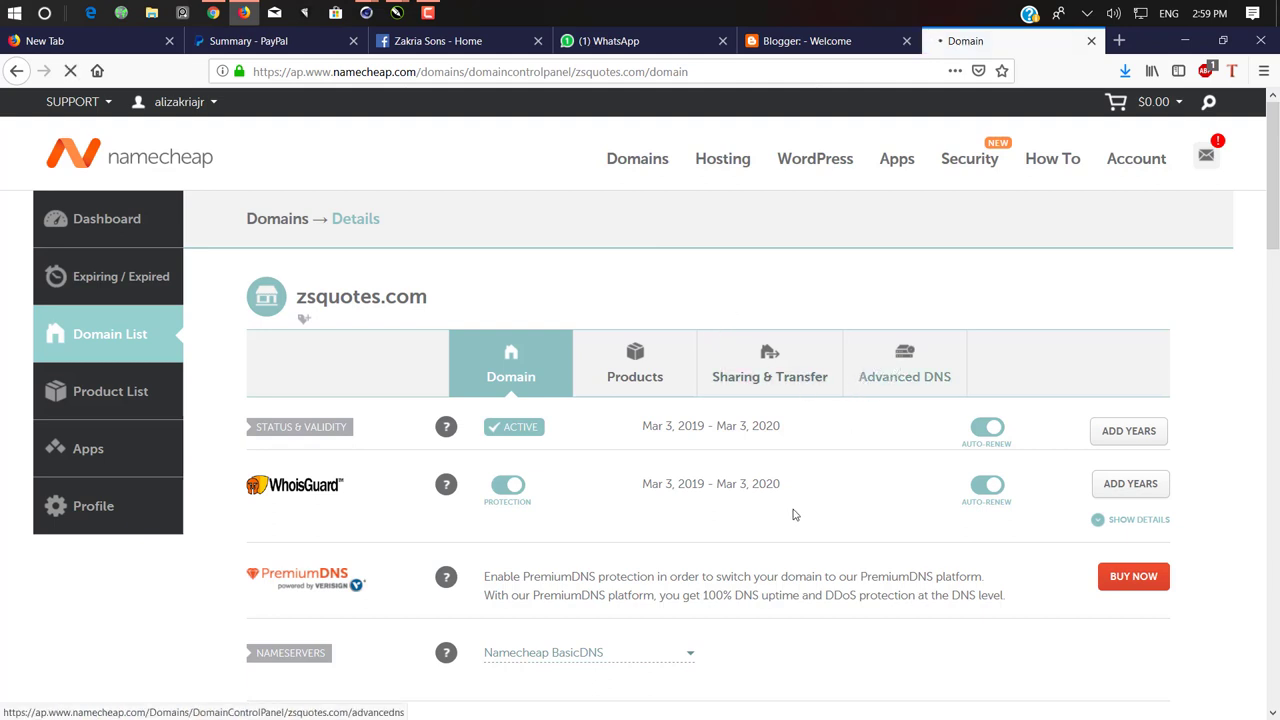
scroll(706, 559, down, 3)
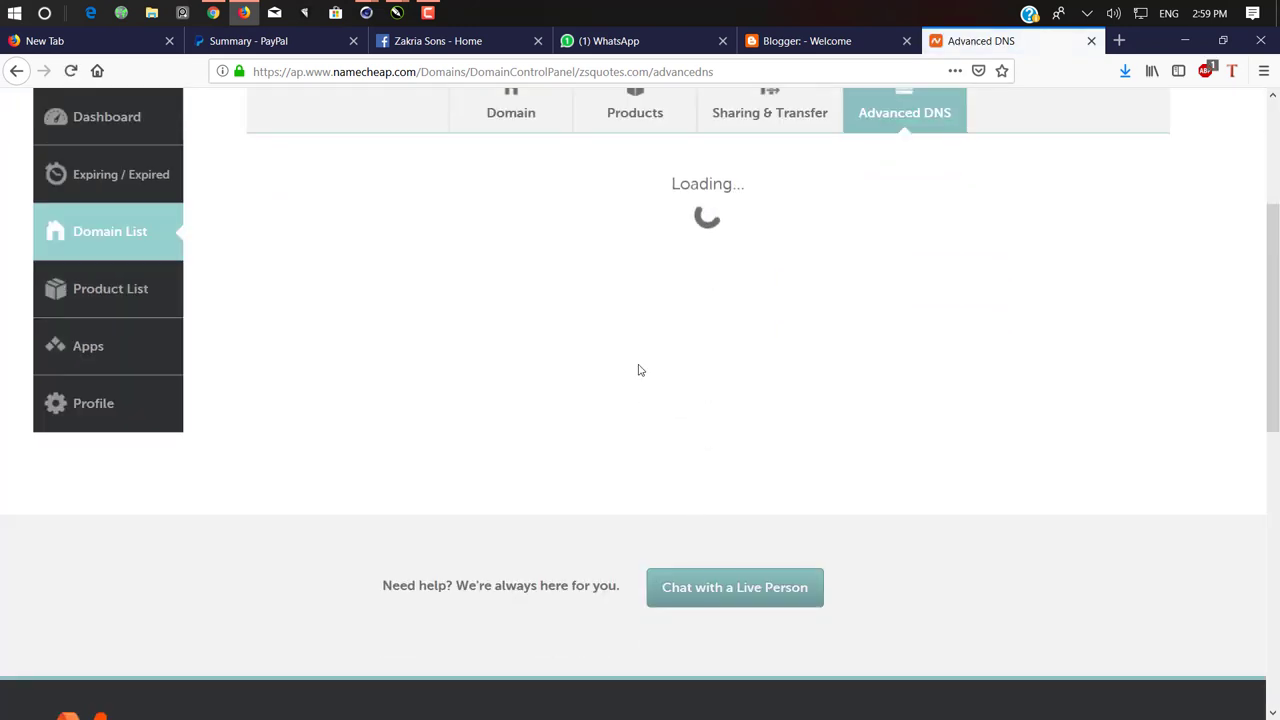
scroll(649, 212, down, 2)
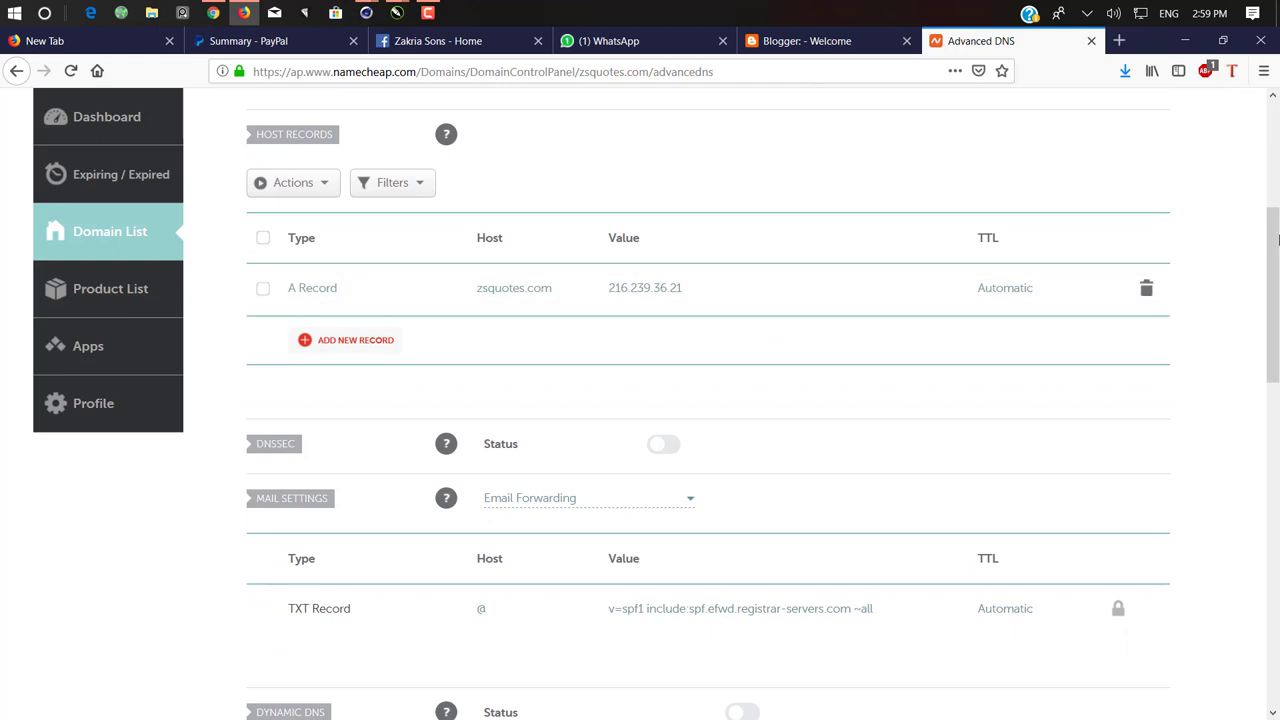
- Delete the zsquotes.com A record and the www CNAME record pointing to parkingpage.namecheap.com from the host records
click(1145, 289)
click(1069, 364)
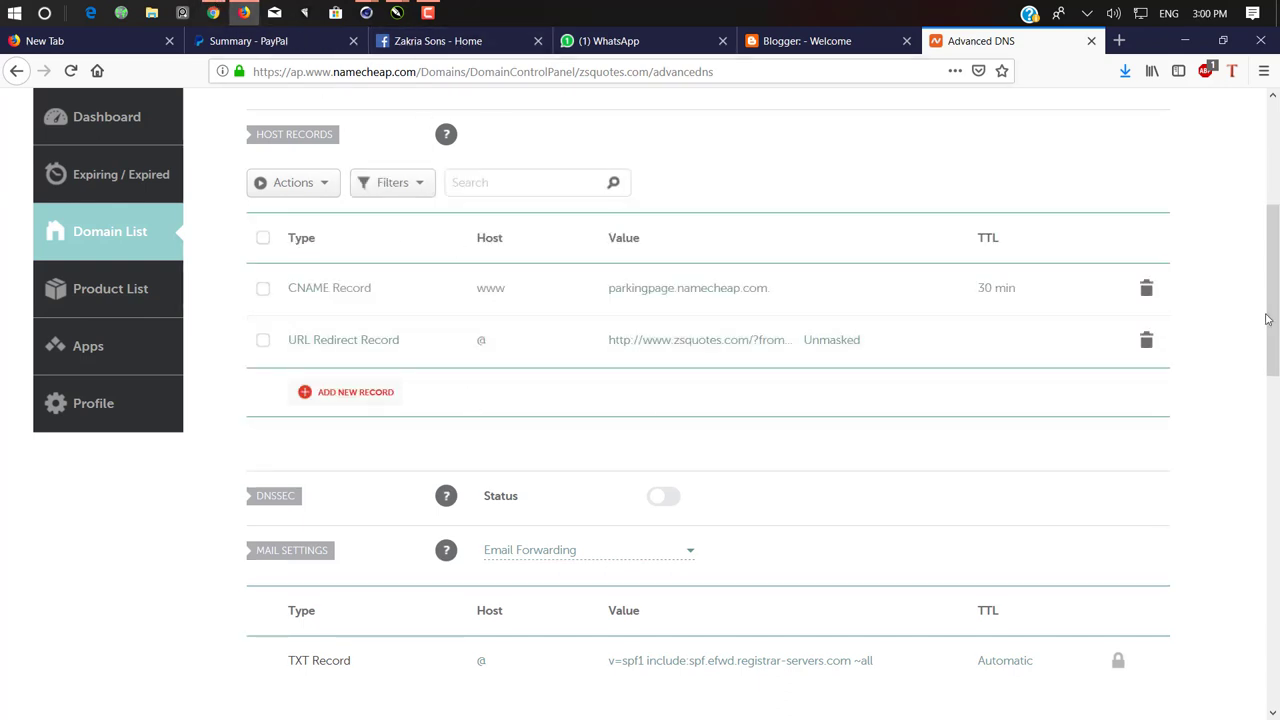
click(1146, 288)
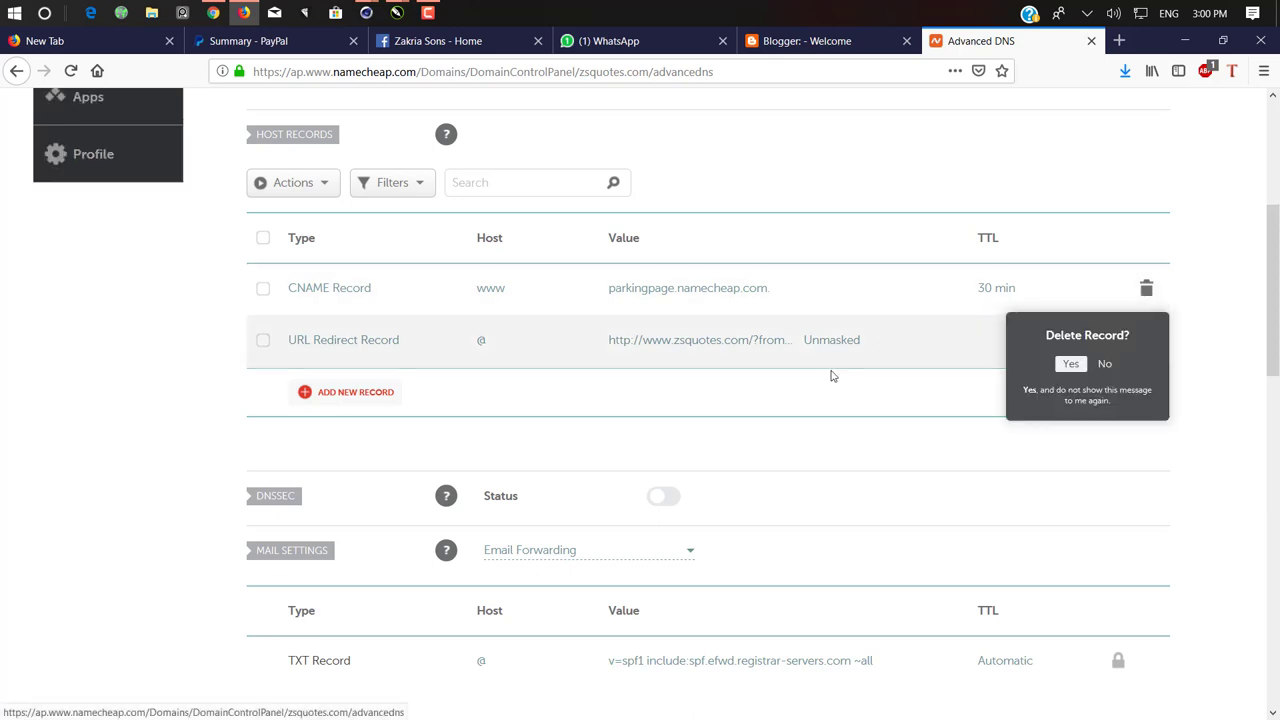
click(1071, 363)
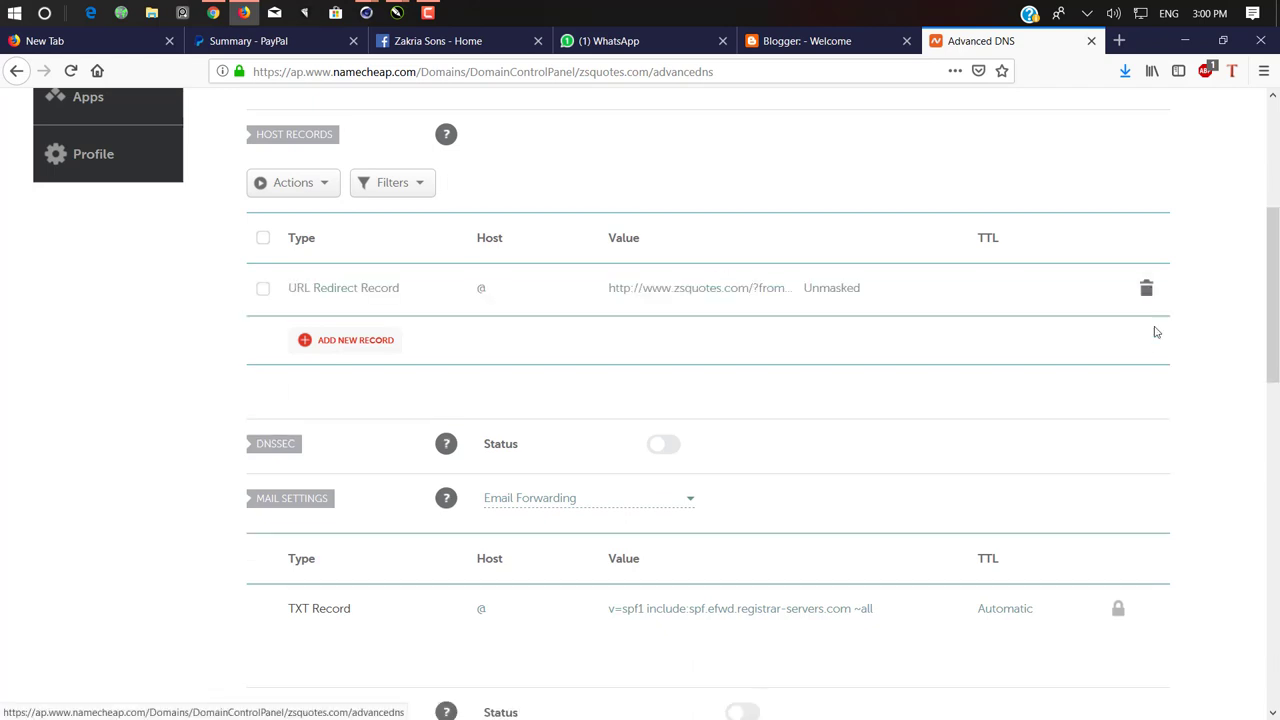
- Try to delete the URL Redirect Record, and delete the restored parkingpage.namecheap.com CNAME record again
click(1145, 288)
click(1067, 366)
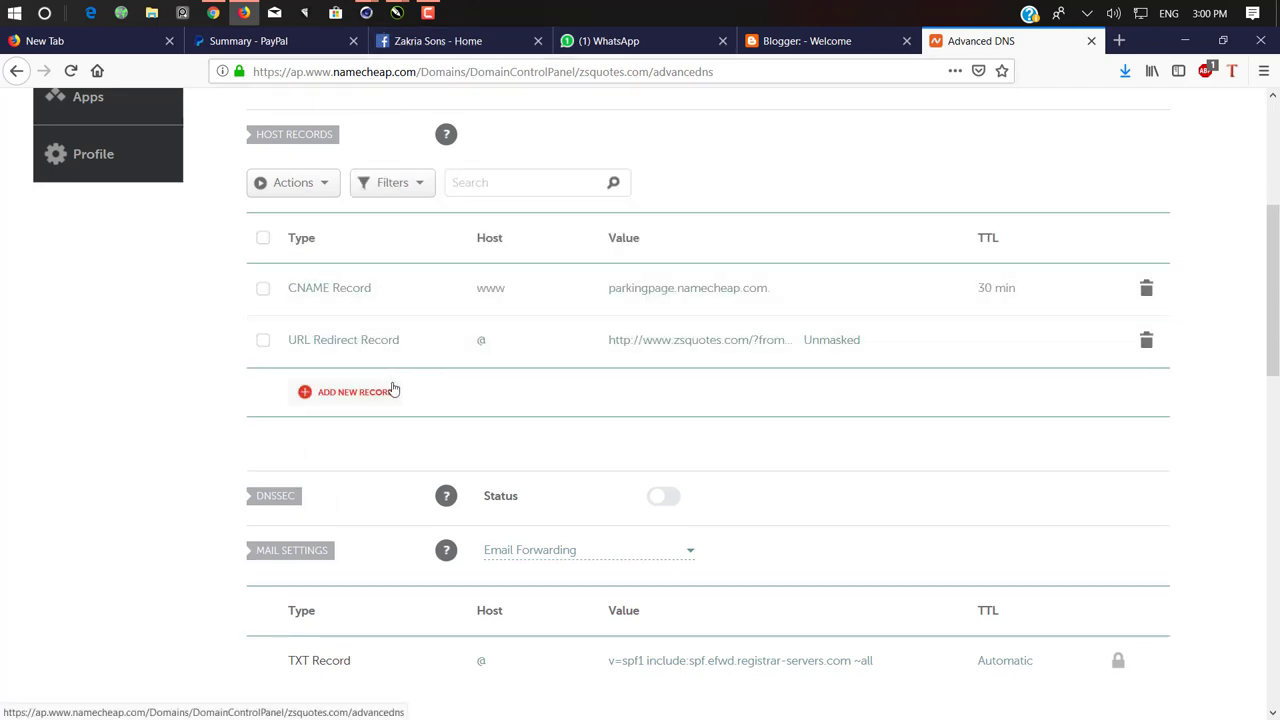
click(1146, 288)
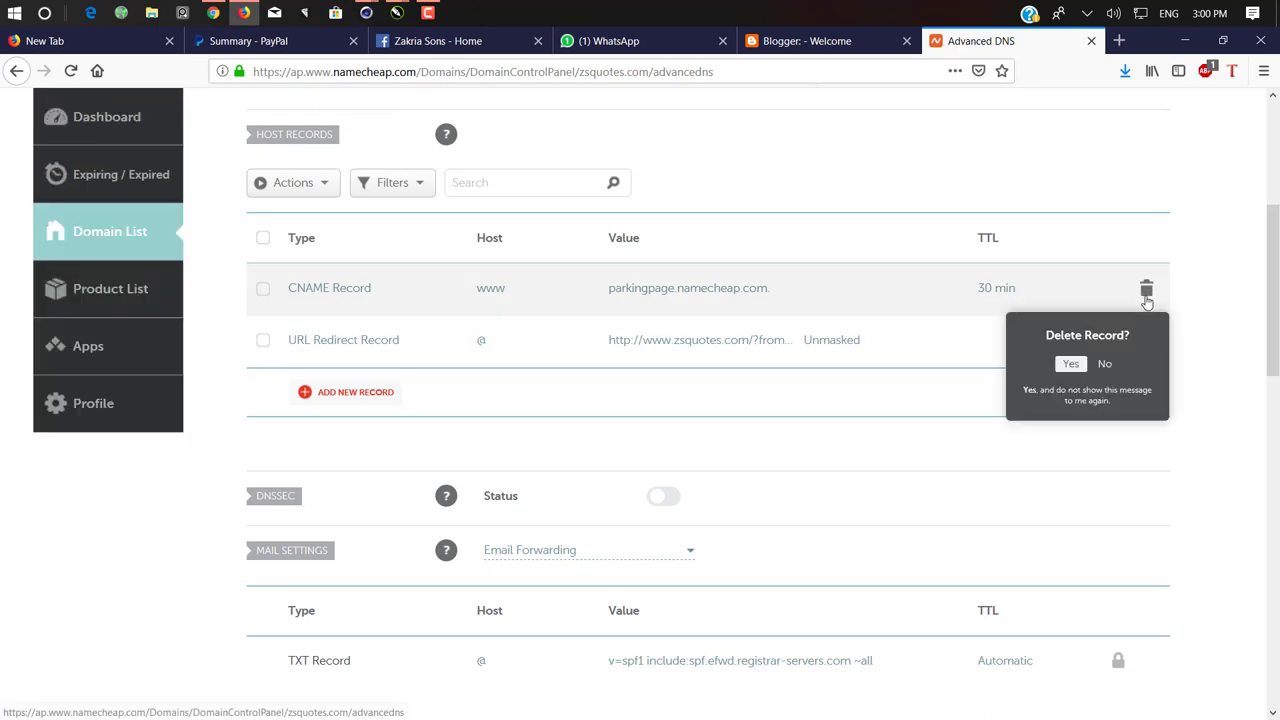
click(1066, 364)
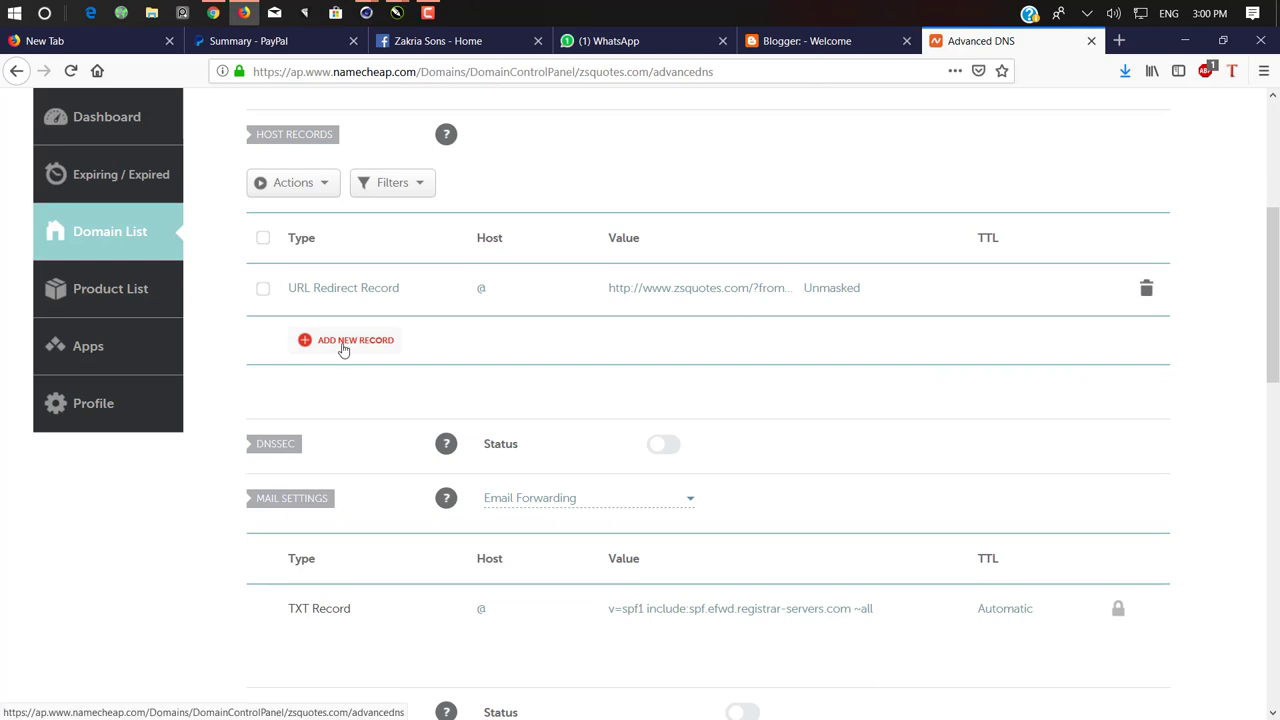
- Start a new CNAME host record and enter www as its host, copied from the first CNAME entry in Blogger
click(343, 344)
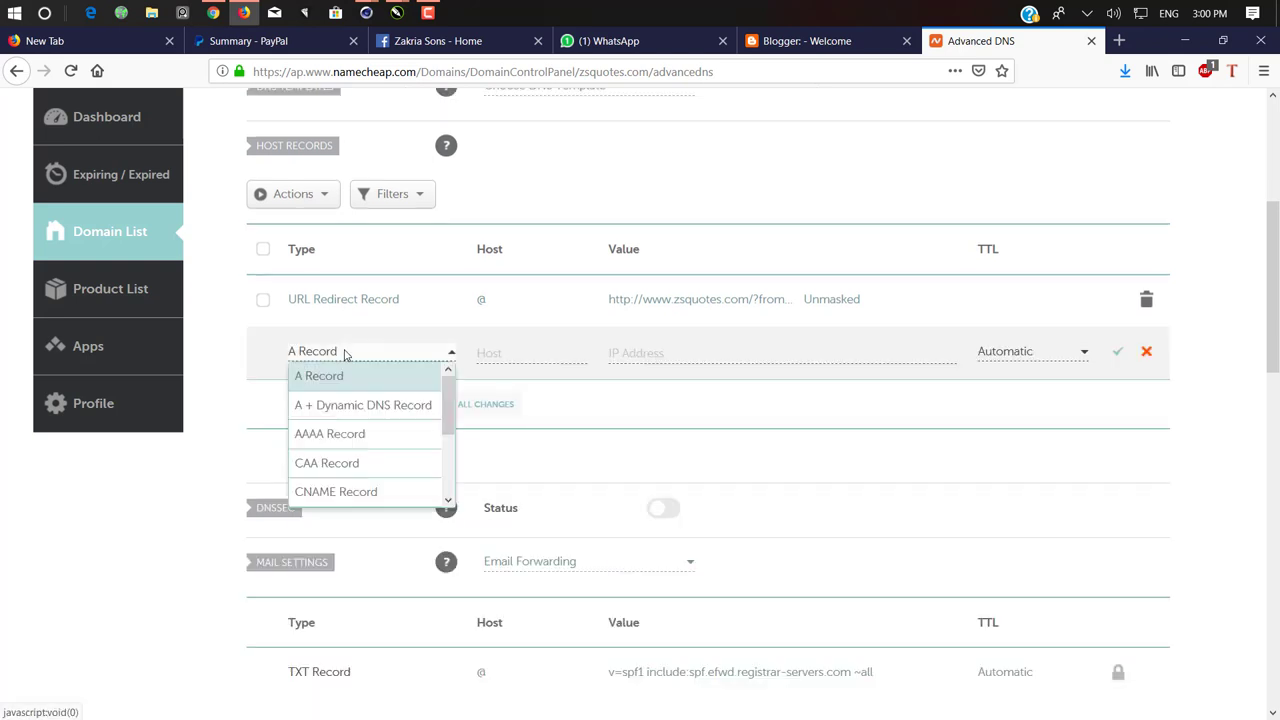
click(357, 503)
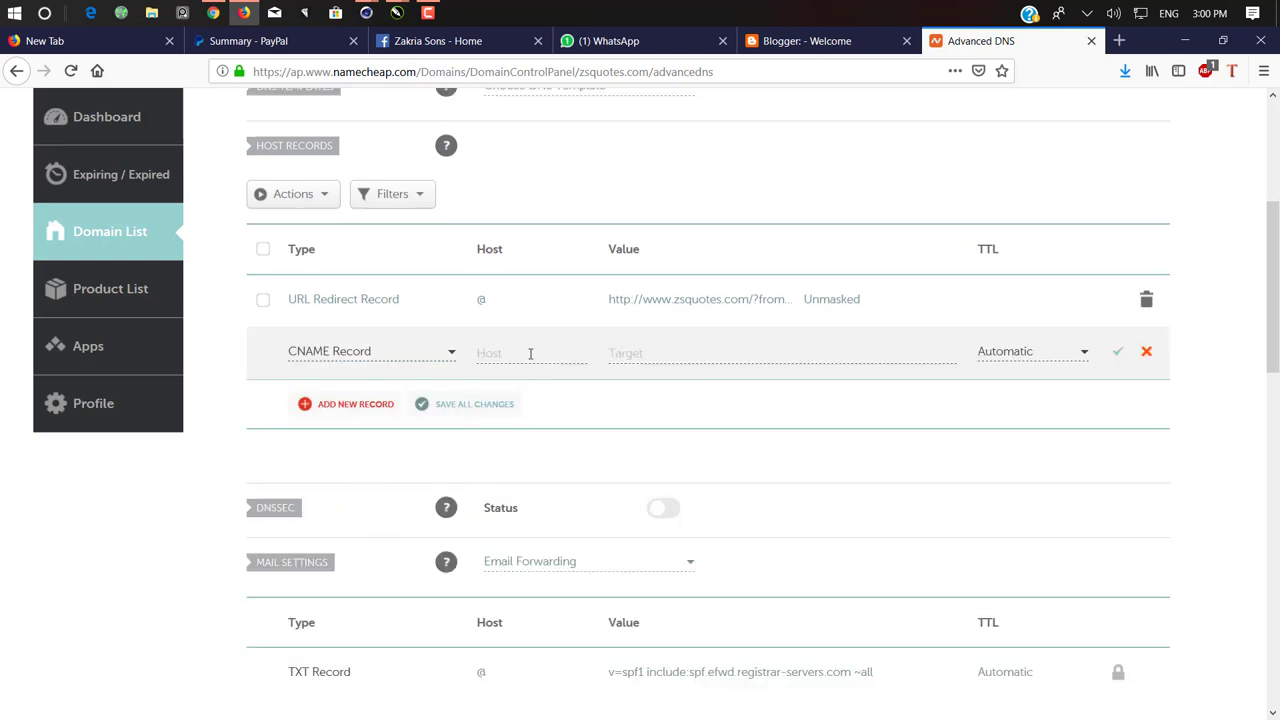
click(244, 13)
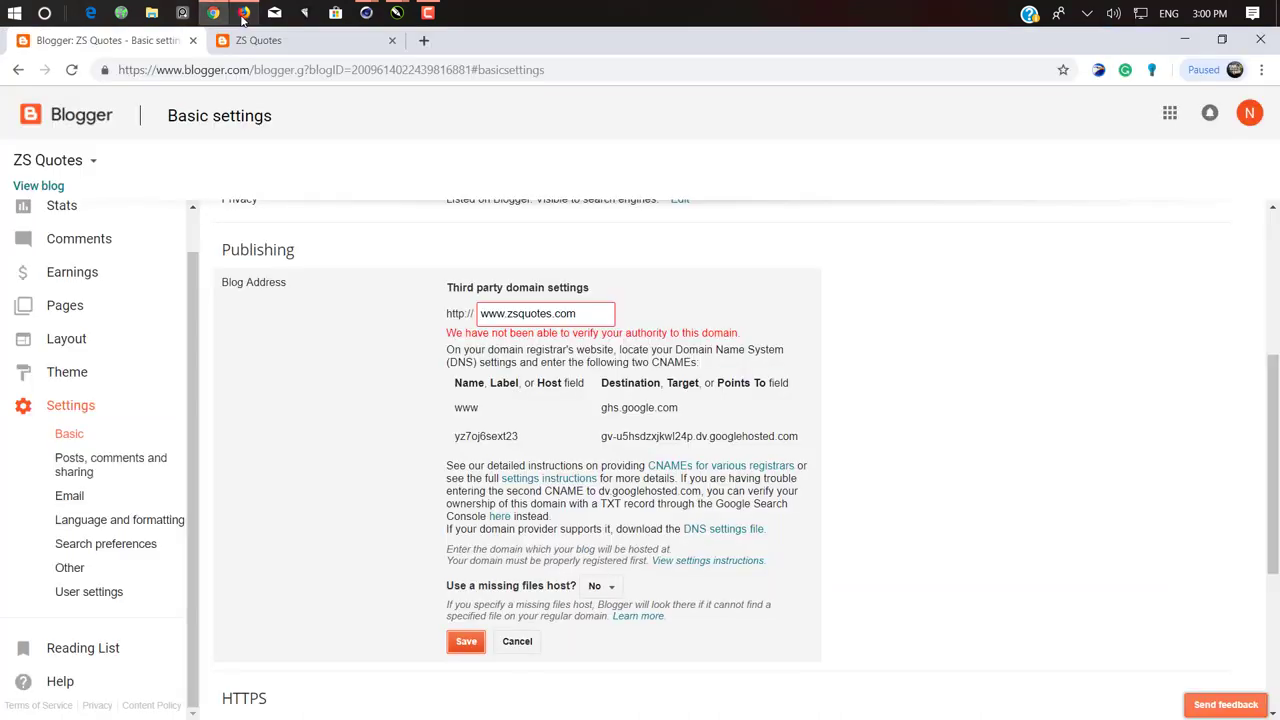
double_click(465, 410)
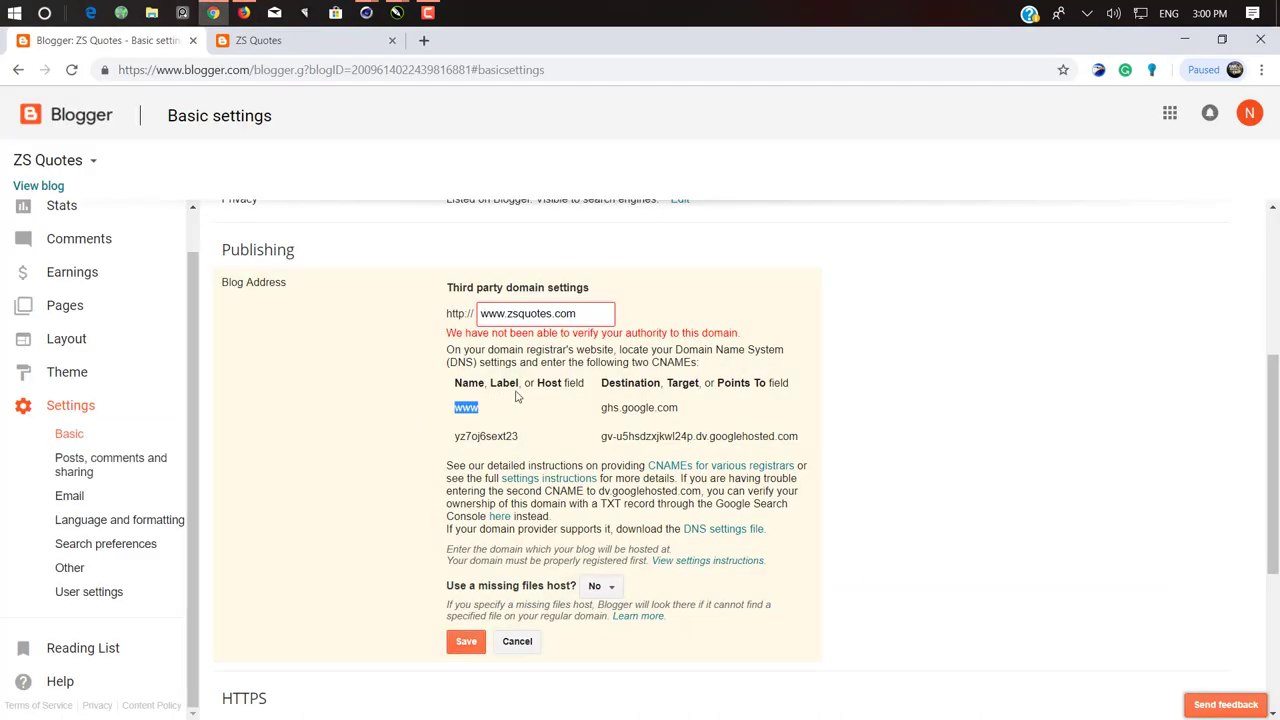
key(ctrl+c)
click(244, 13)
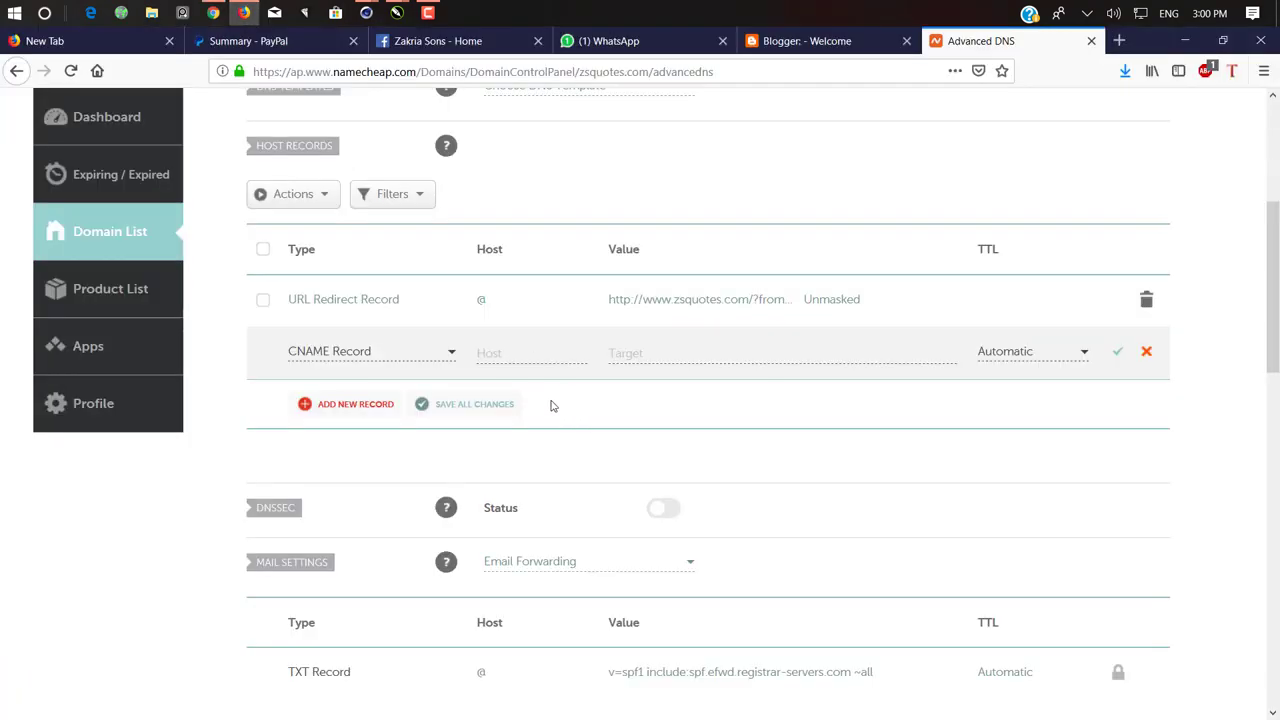
click(522, 352)
key(ctrl+v)
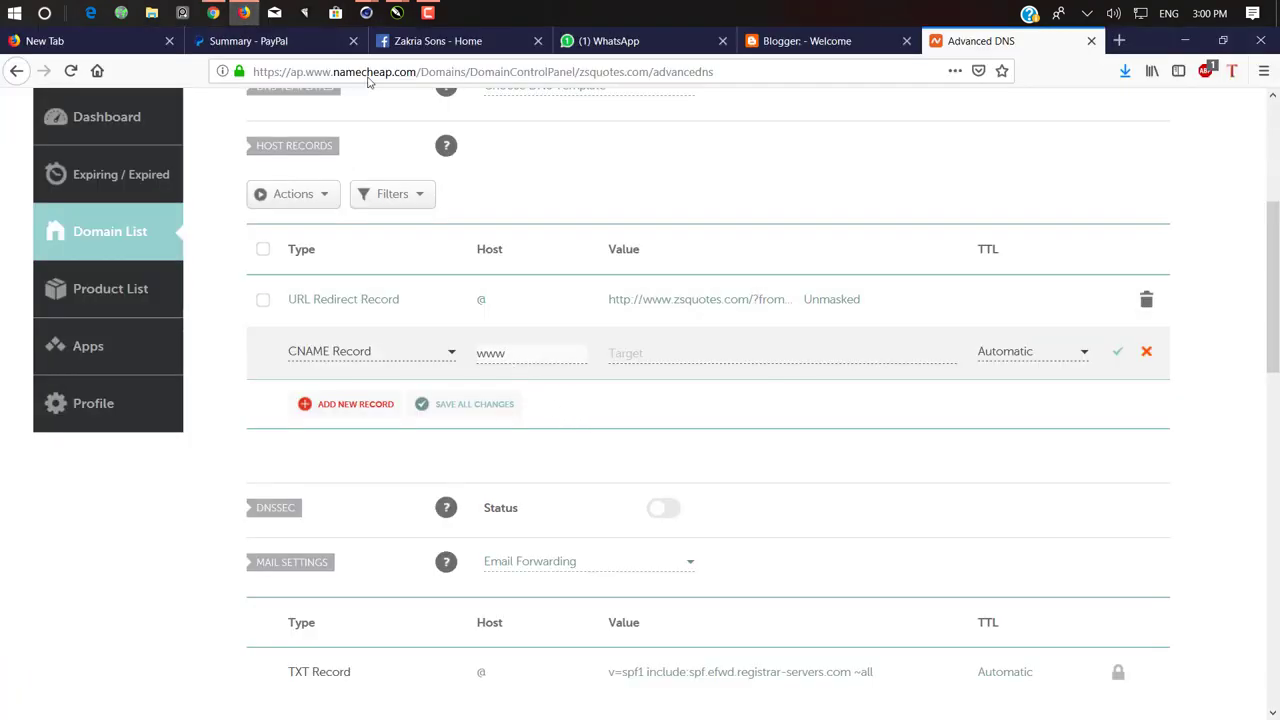
- Copy ghs.google.com from the Blogger settings as the www CNAME record's target in Namecheap and save the record
click(213, 13)
drag(692, 409, 602, 420)
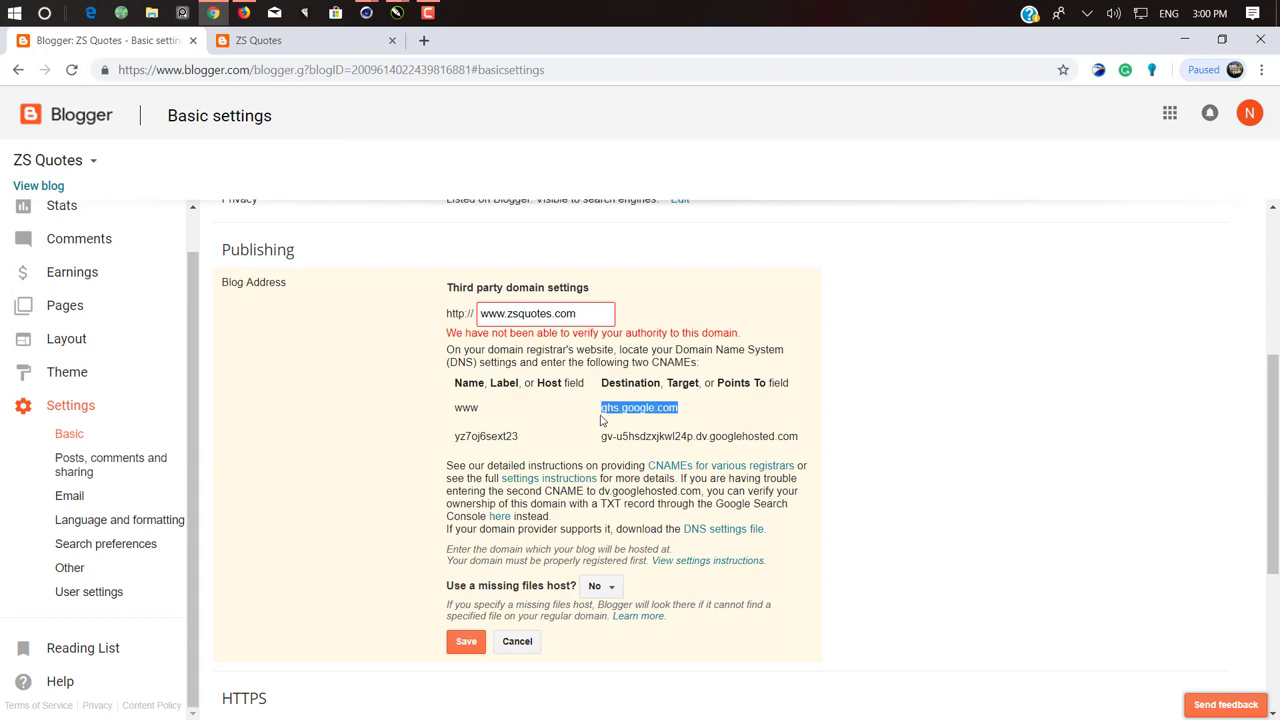
key(ctrl+c)
click(244, 13)
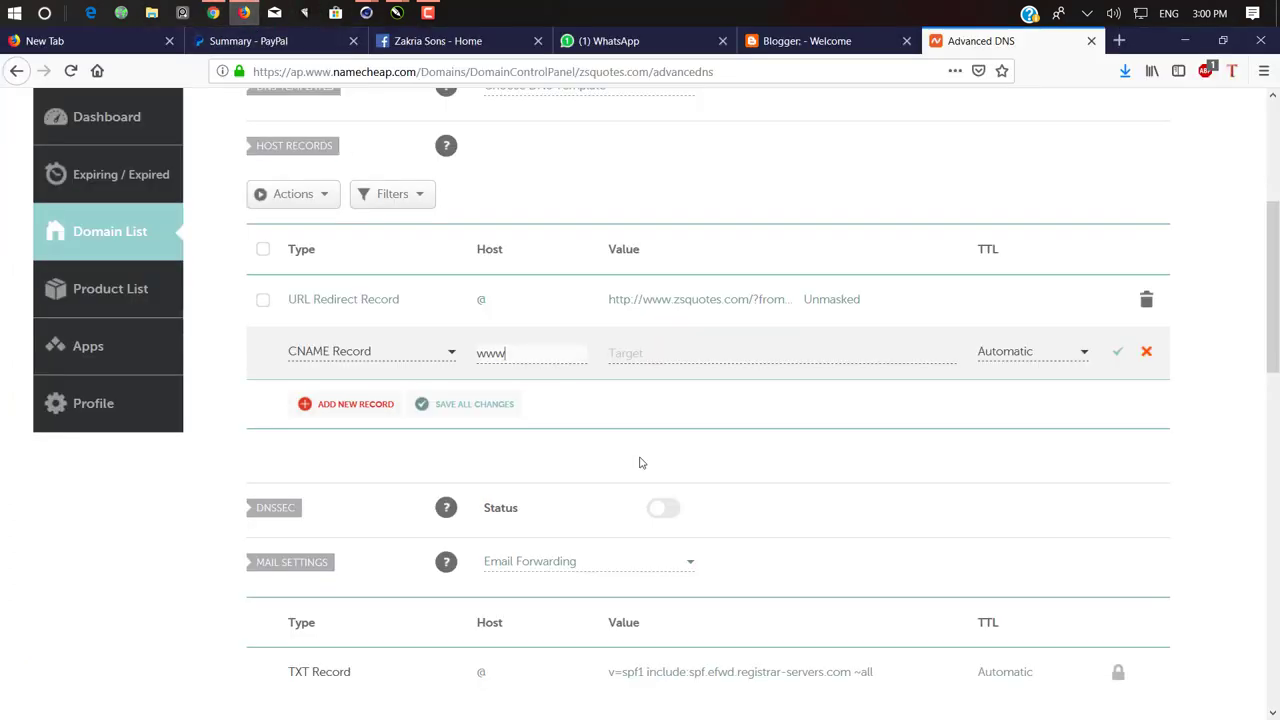
click(665, 352)
key(ctrl+v)
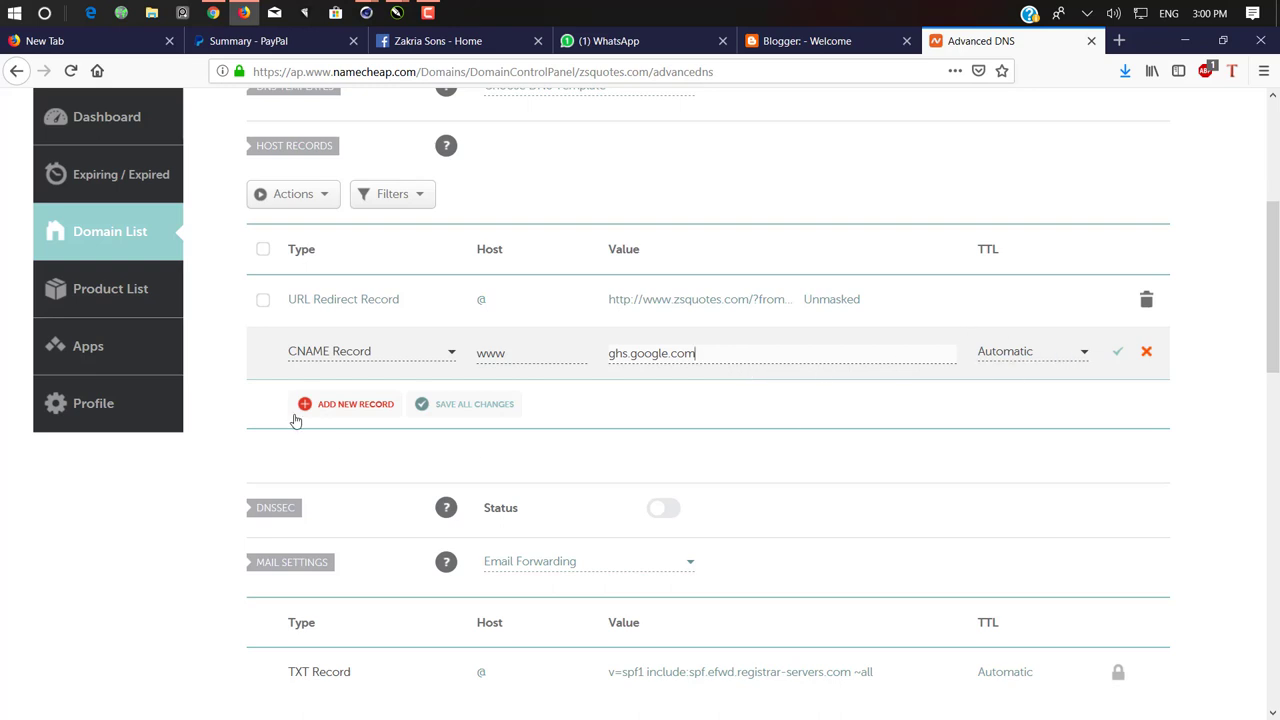
click(1116, 353)
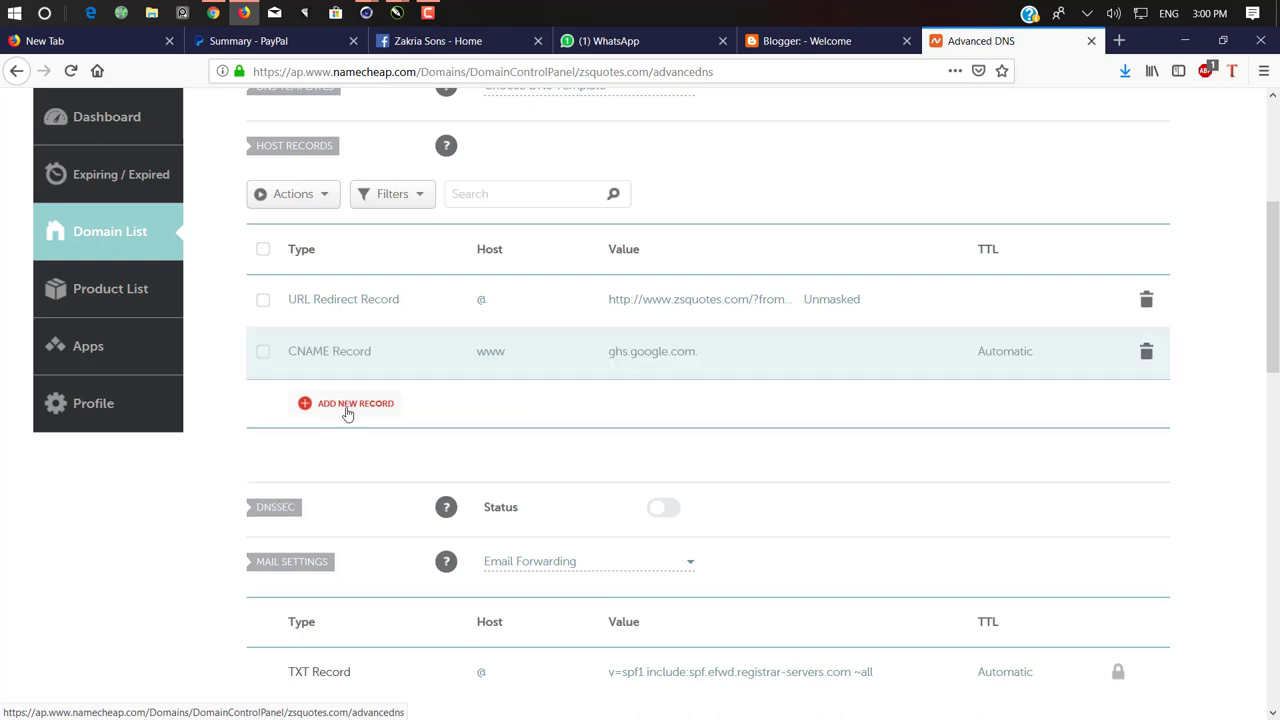
- Start a second new host record in Namecheap with the type CNAME Record
click(345, 410)
click(350, 351)
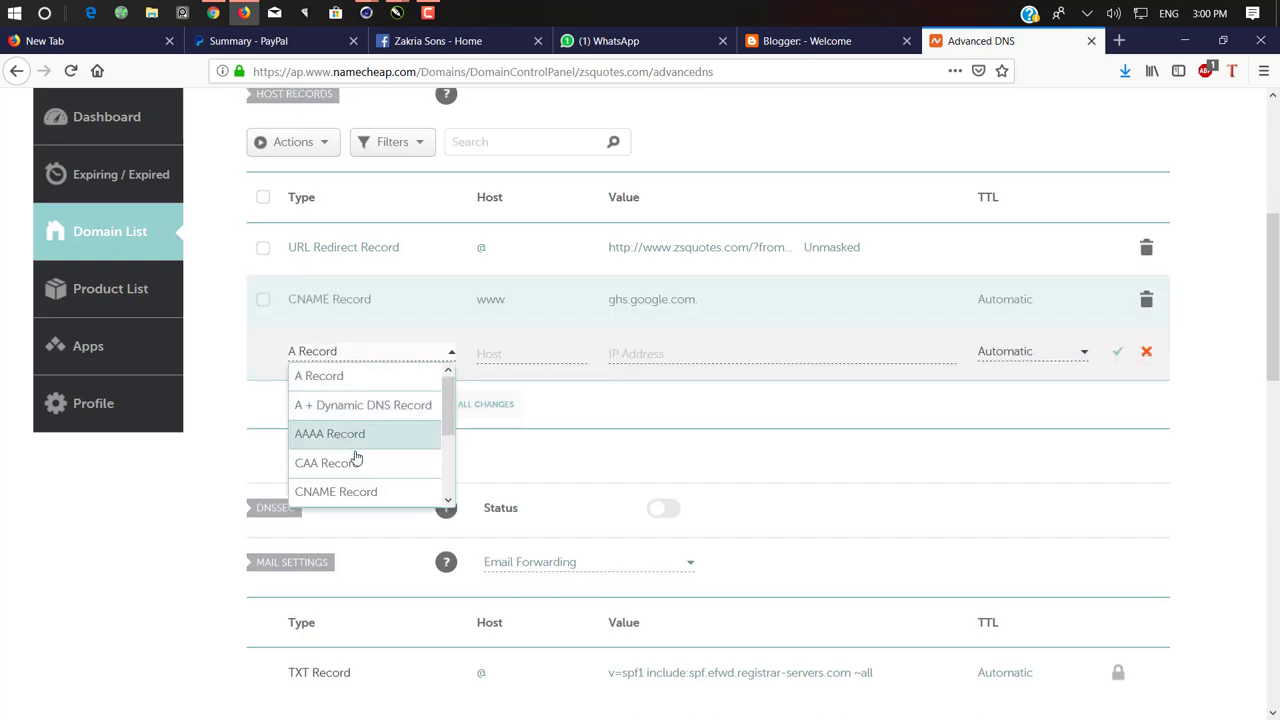
click(337, 491)
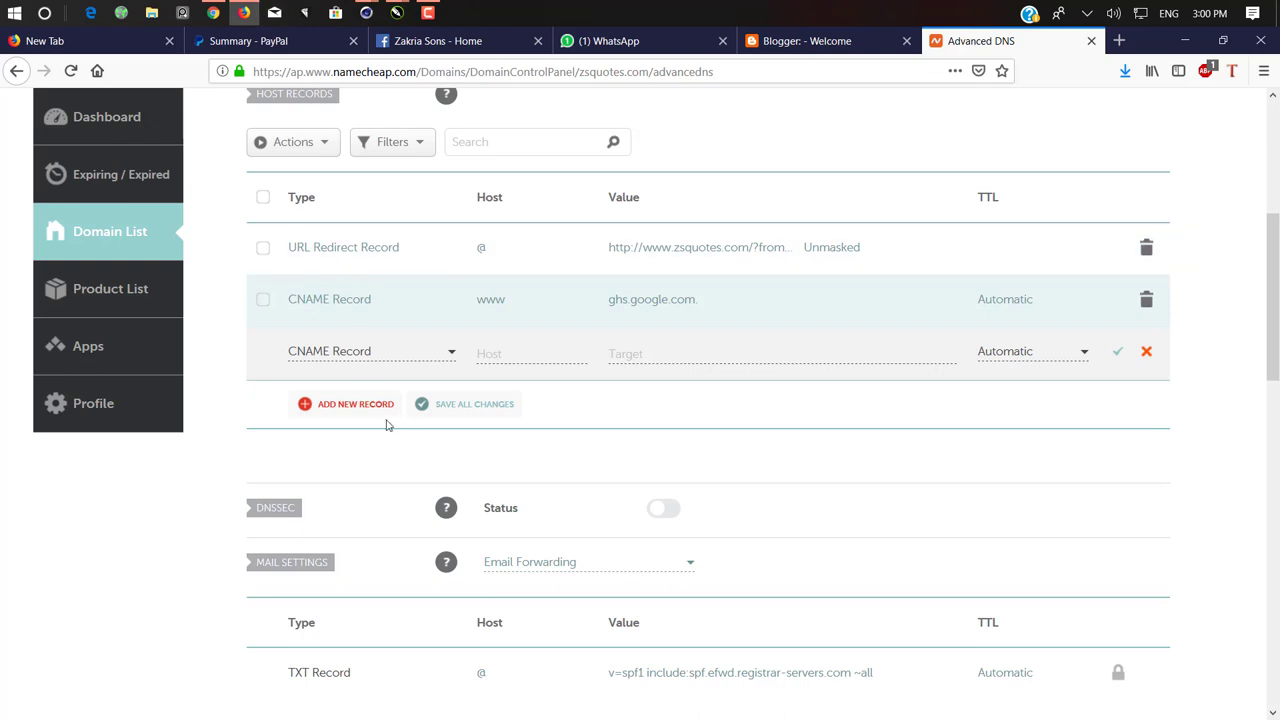
click(410, 357)
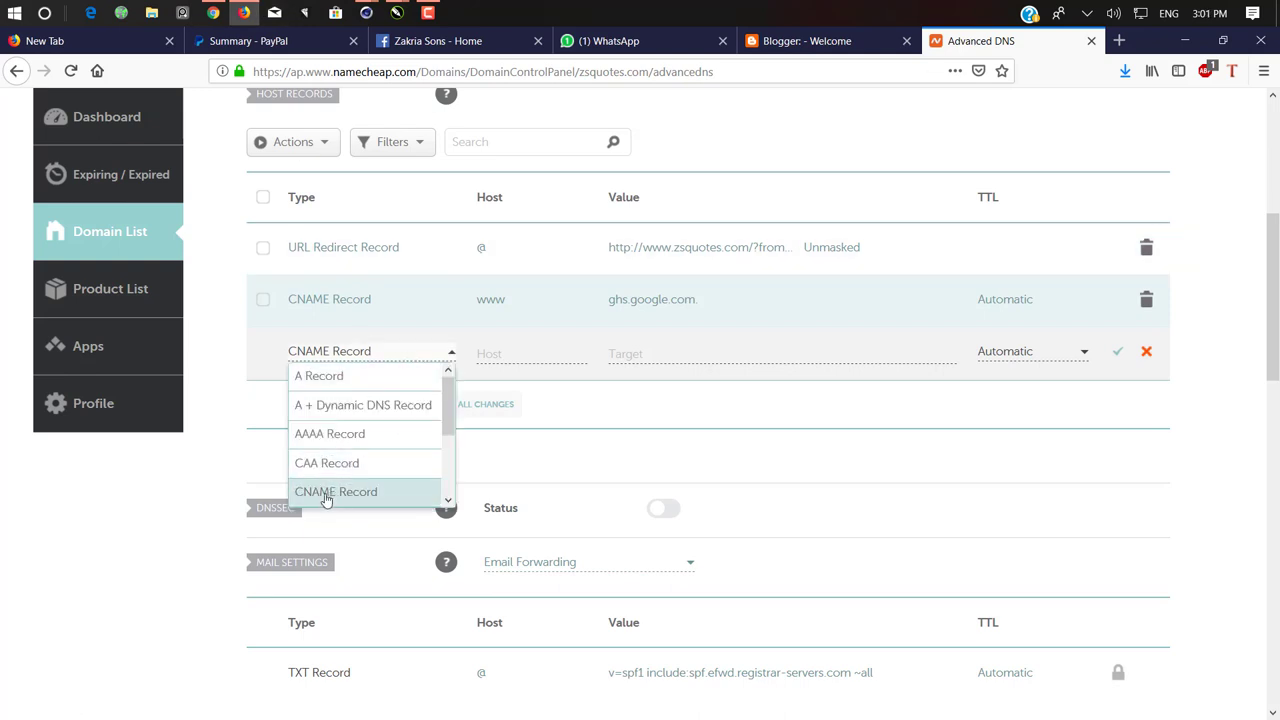
click(545, 449)
click(805, 41)
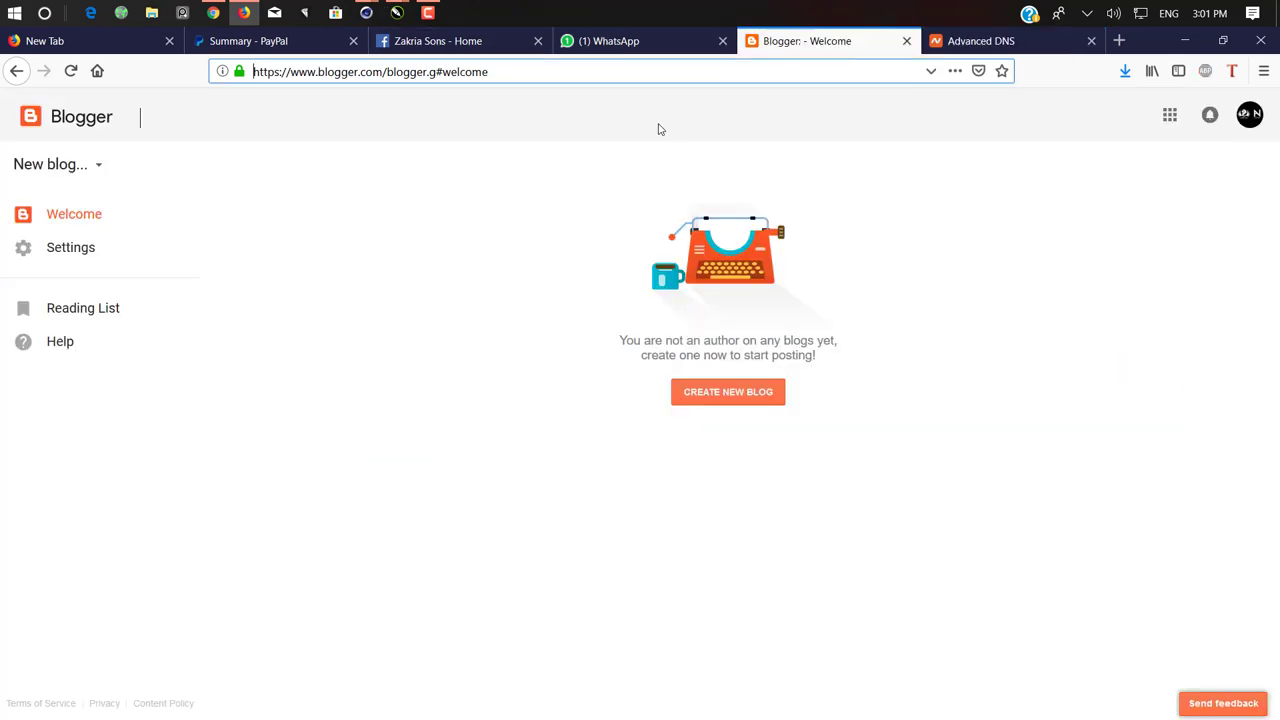
click(990, 41)
- Copy the verification host name of Blogger's second CNAME entry into the new record's host field in Namecheap
click(213, 13)
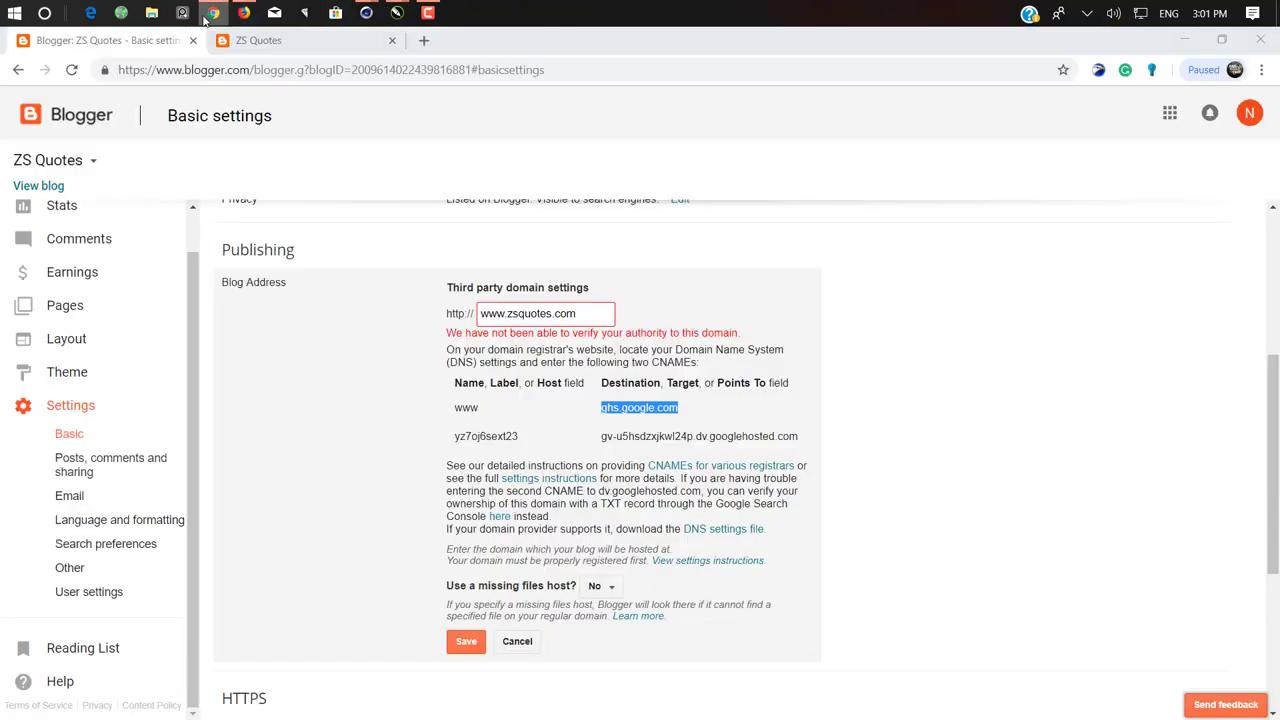
double_click(668, 438)
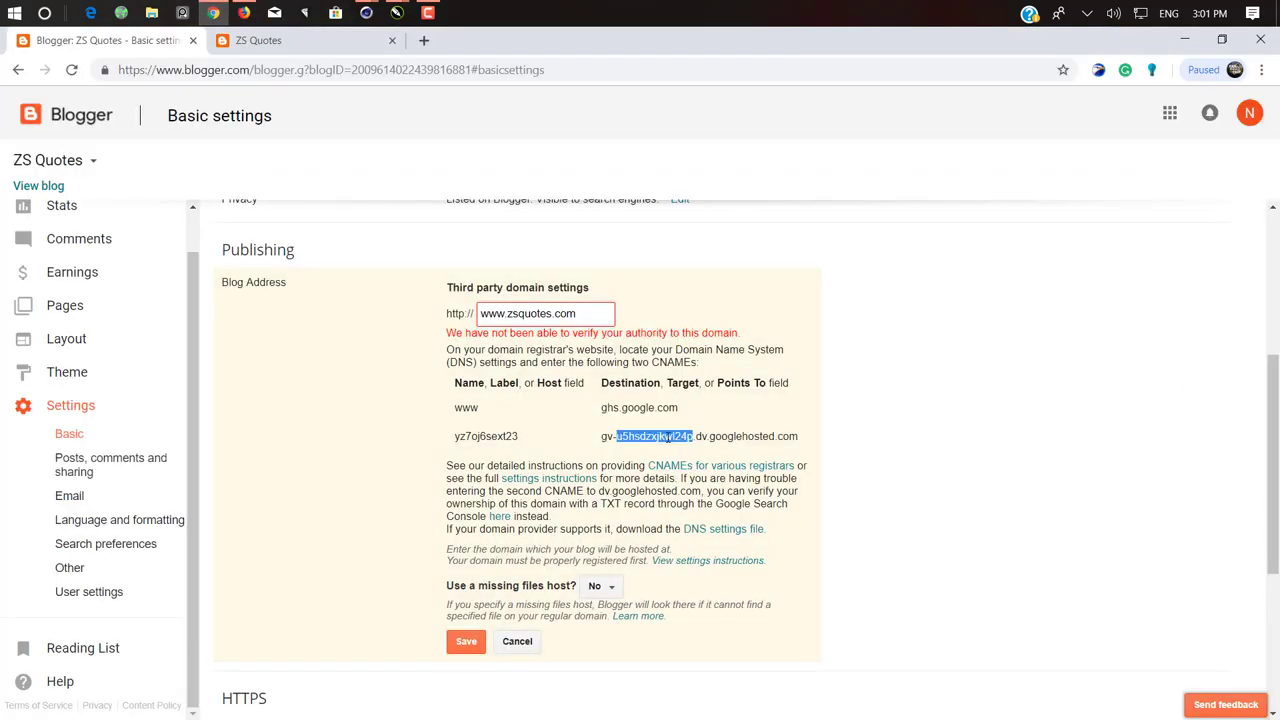
double_click(466, 438)
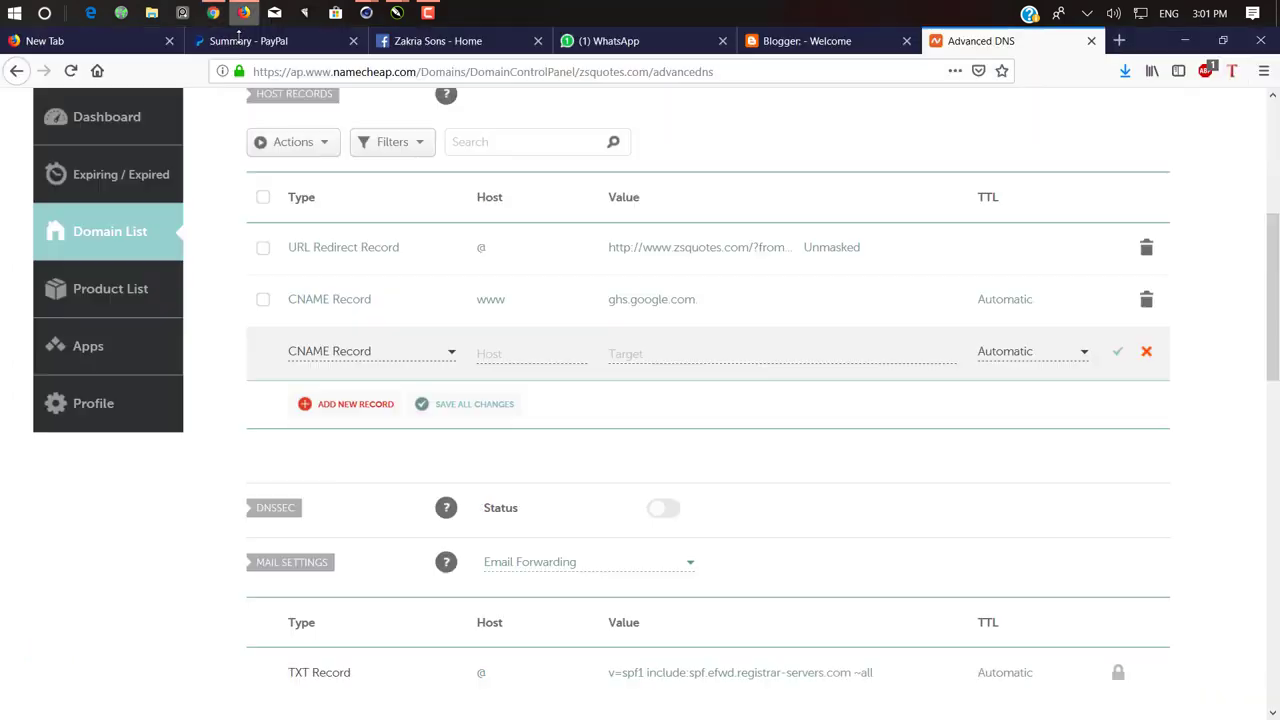
click(244, 13)
click(531, 352)
key(ctrl+v)
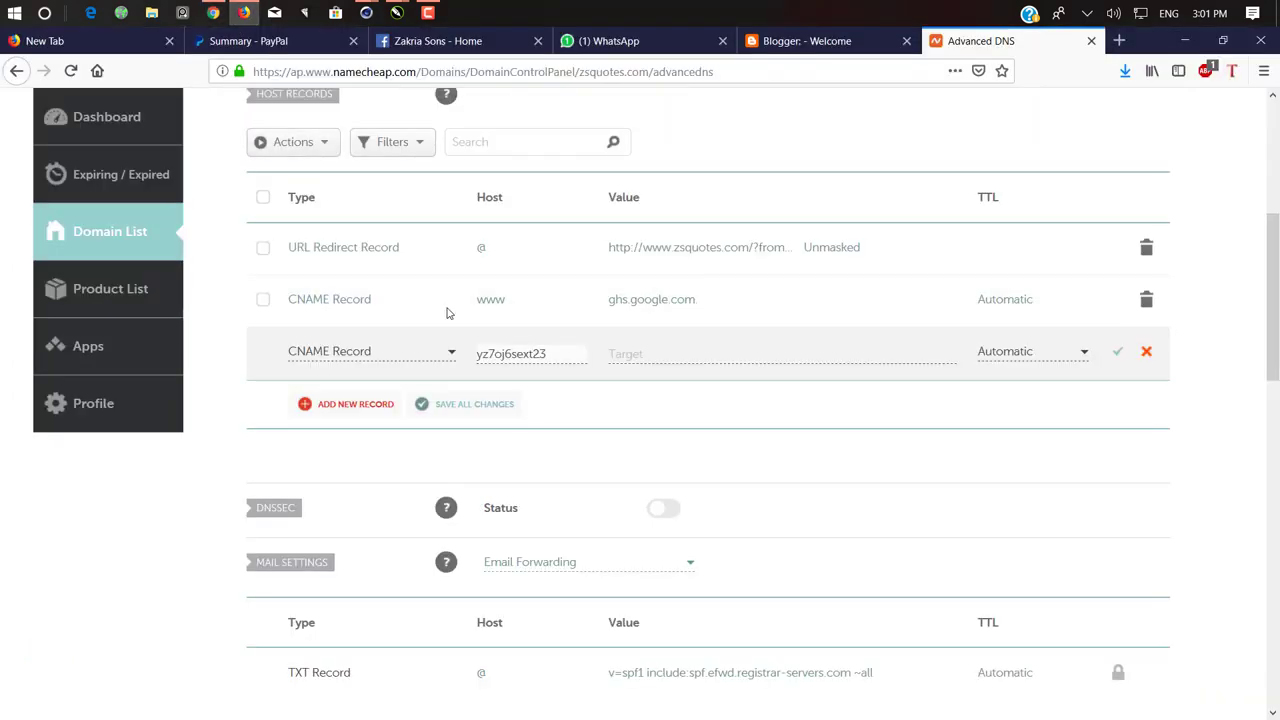
- Copy the dv.googlehosted.com verification target of Blogger's second CNAME entry into the new record's target and save the record
click(213, 13)
triple_click(646, 436)
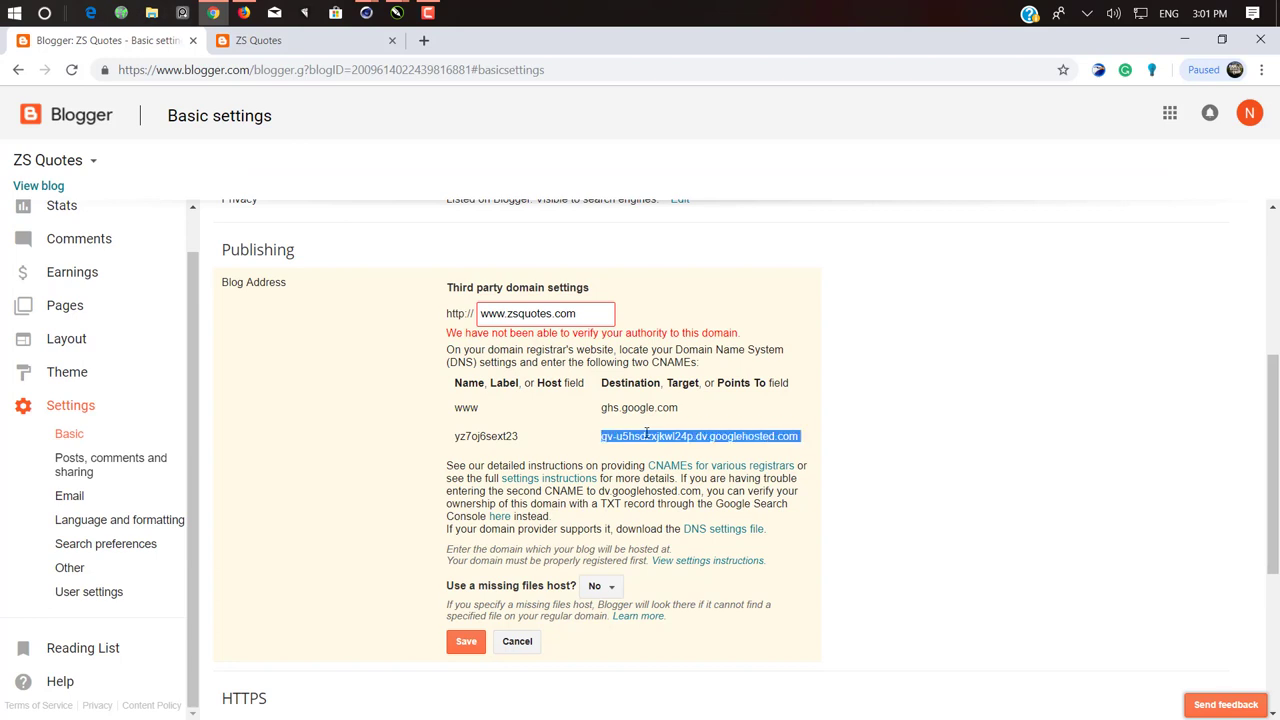
click(244, 13)
click(635, 354)
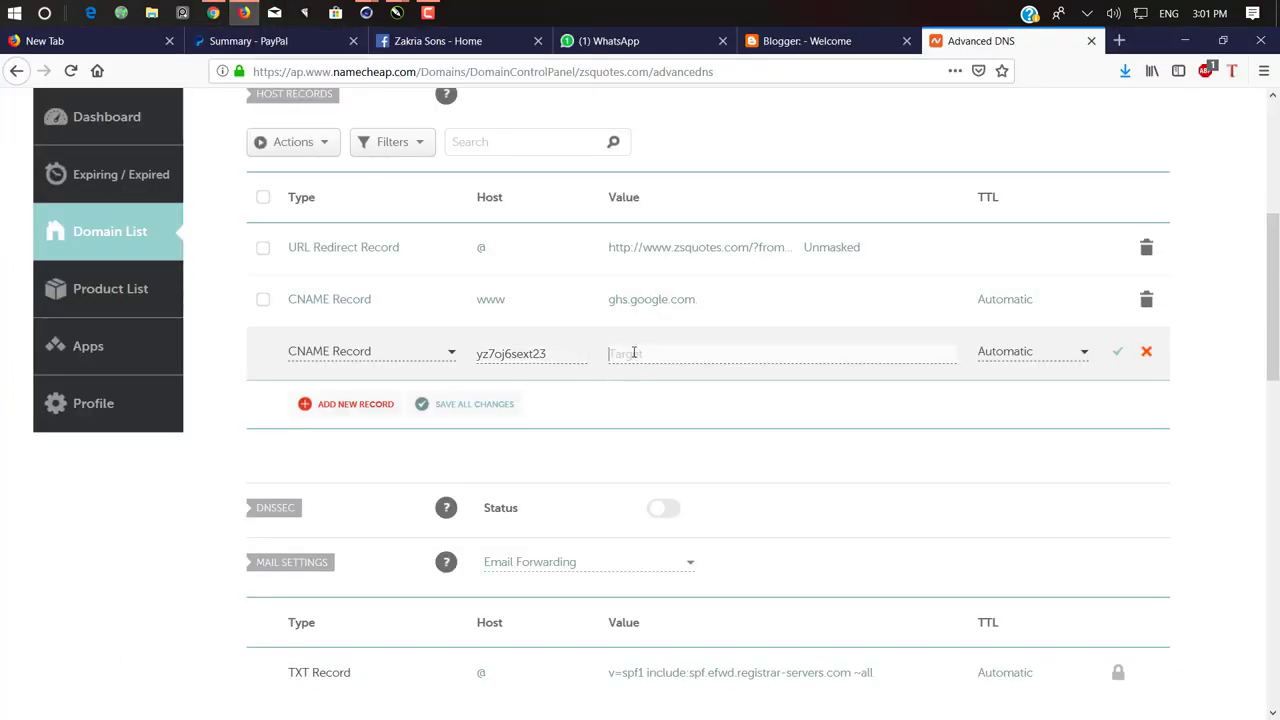
key(ctrl+v)
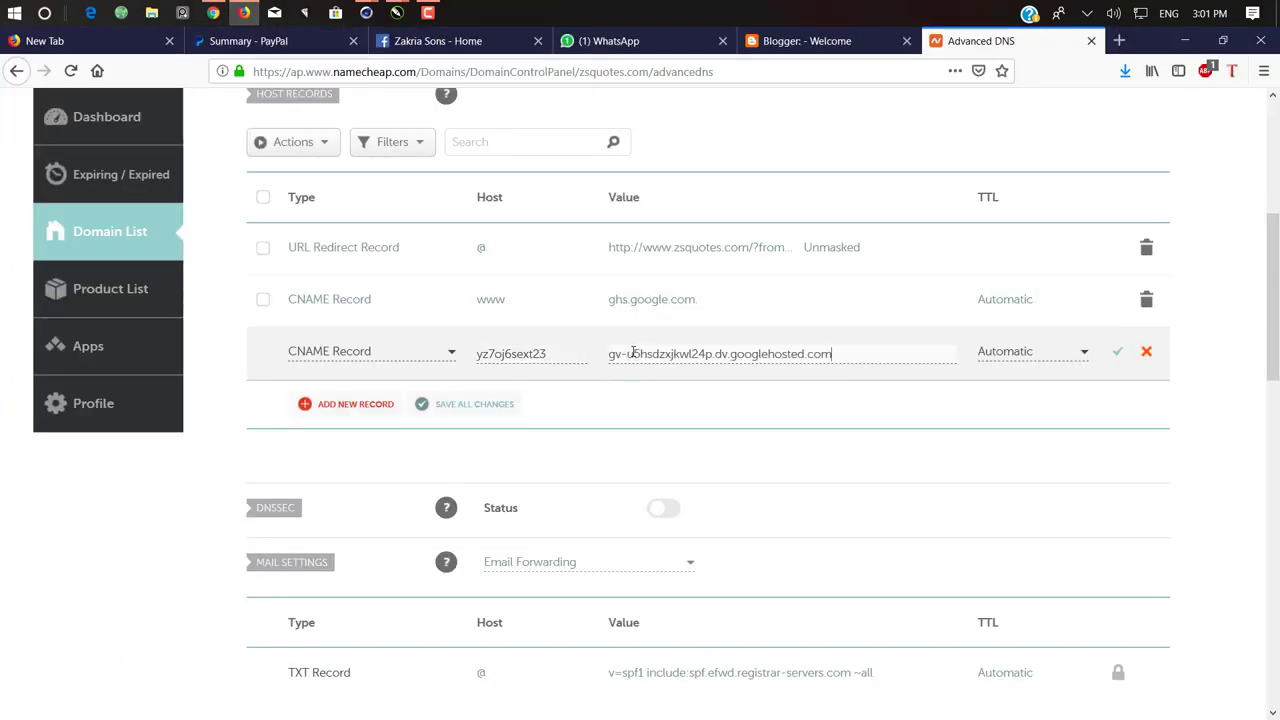
click(1118, 352)
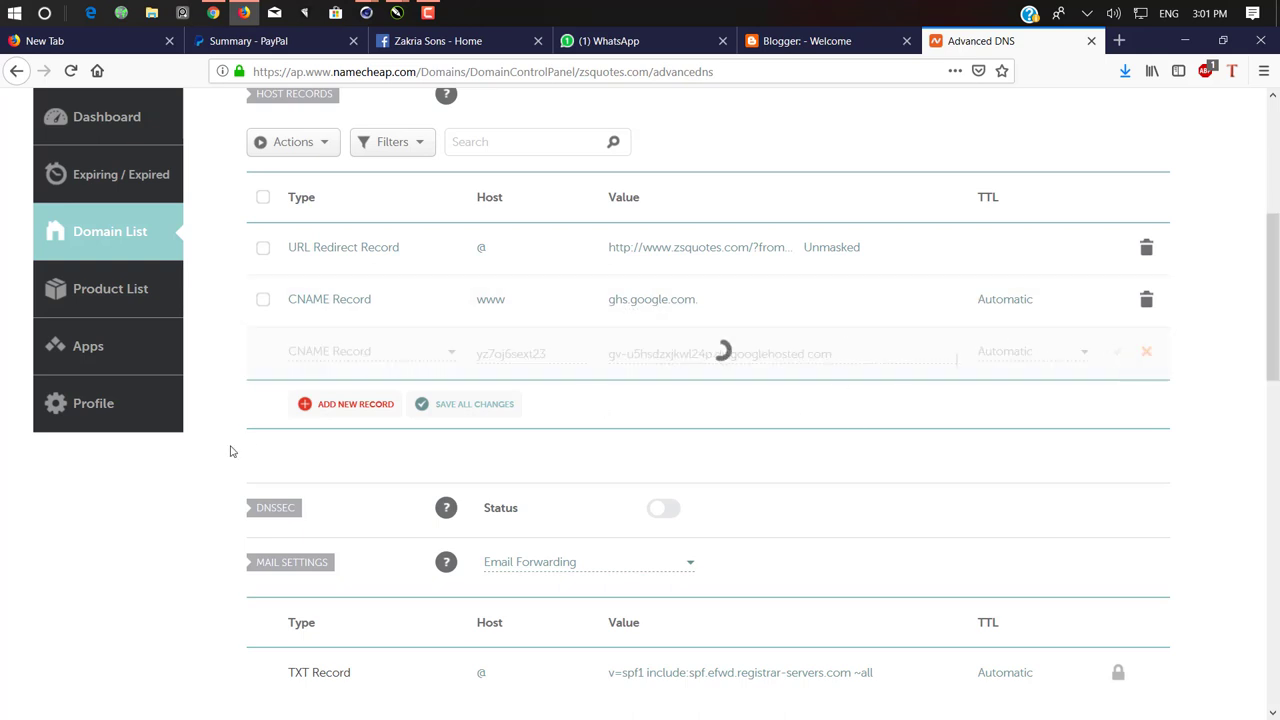
scroll(545, 456, up, 4)
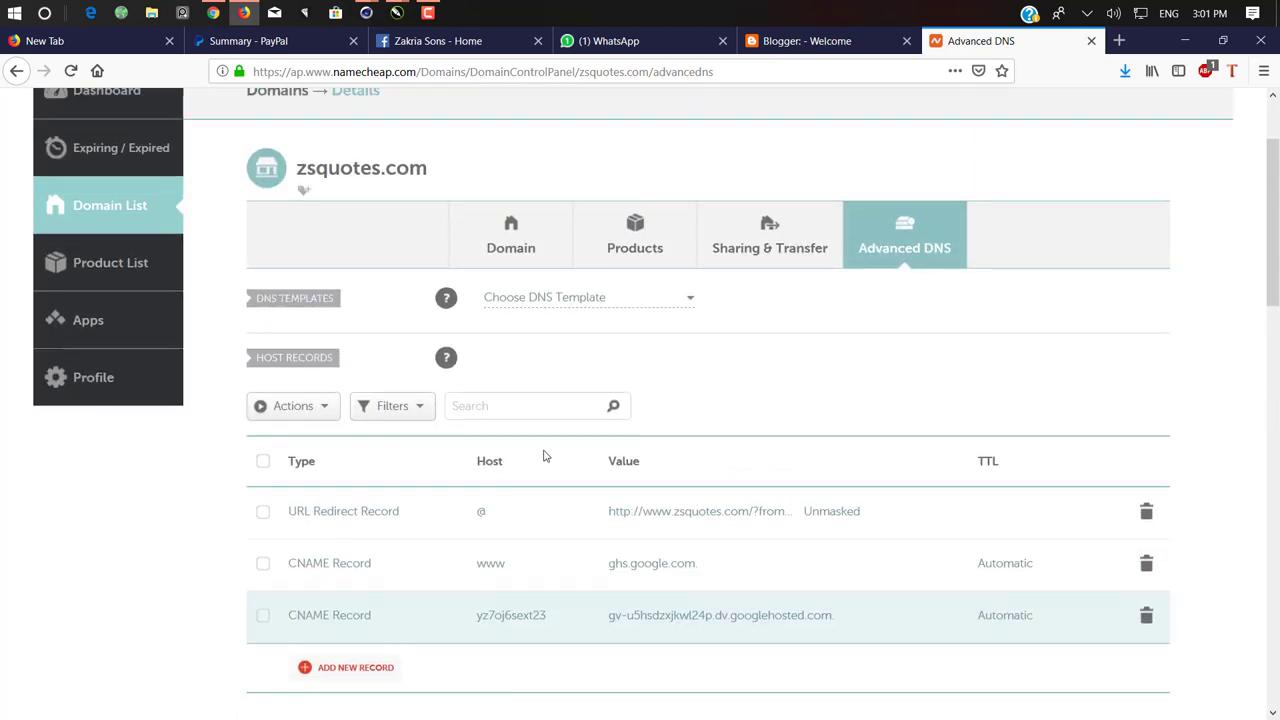
scroll(545, 456, down, 10)
scroll(543, 455, up, 5)
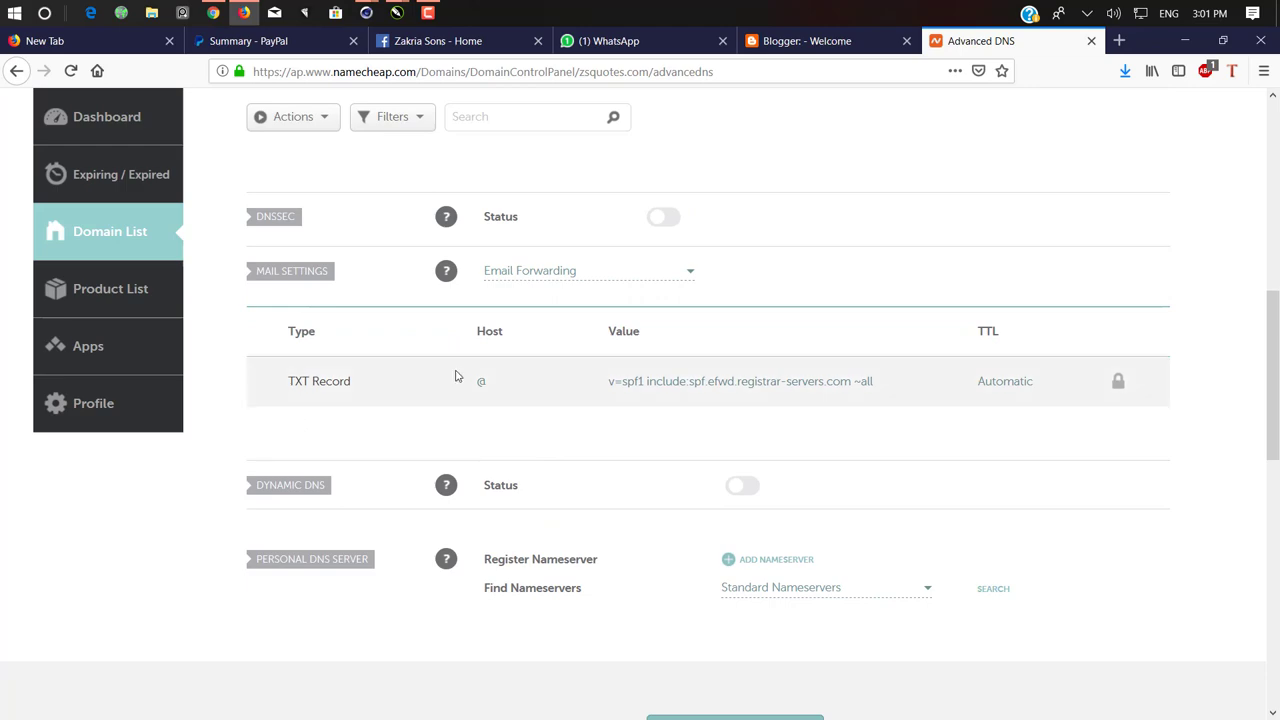
scroll(451, 374, up, 5)
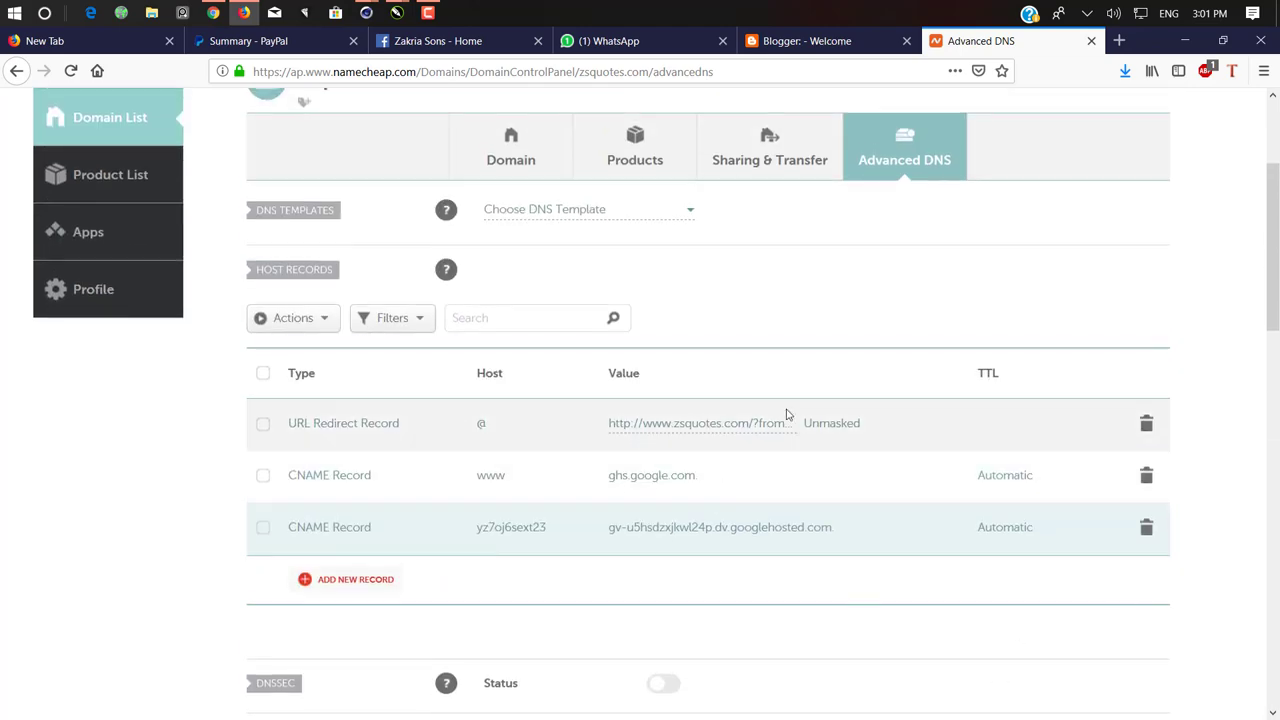
click(213, 12)
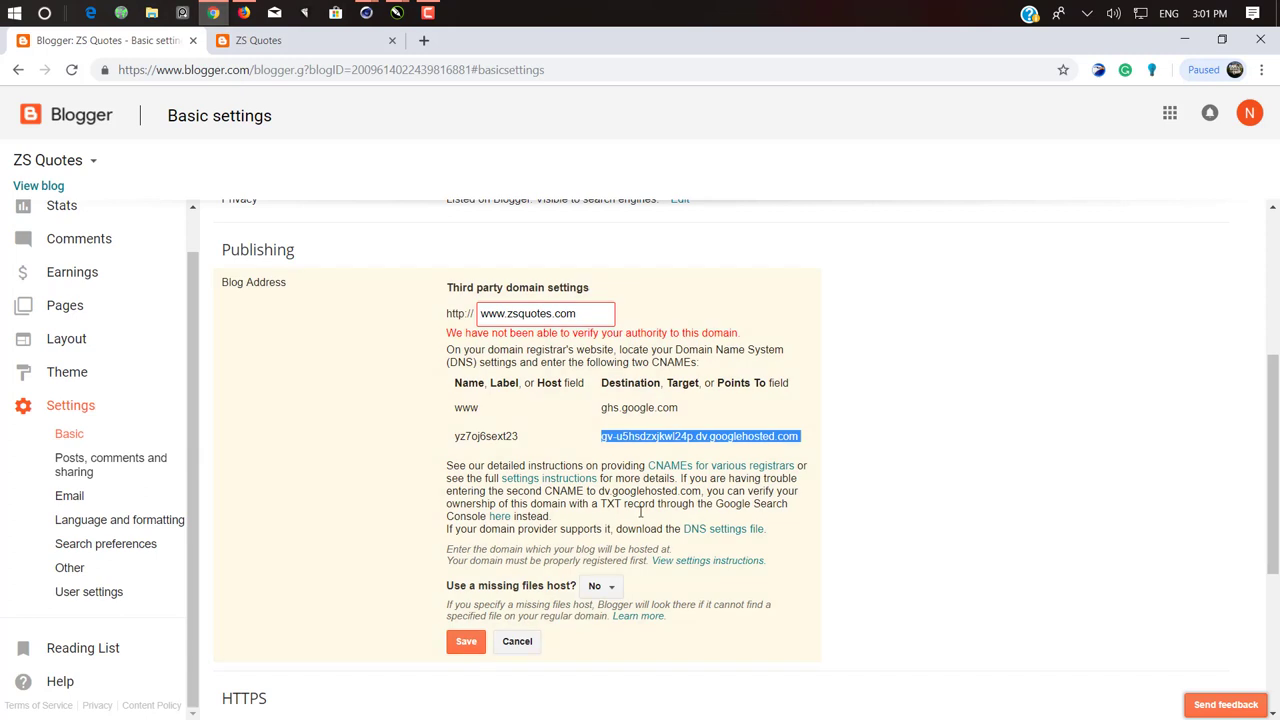
click(466, 645)
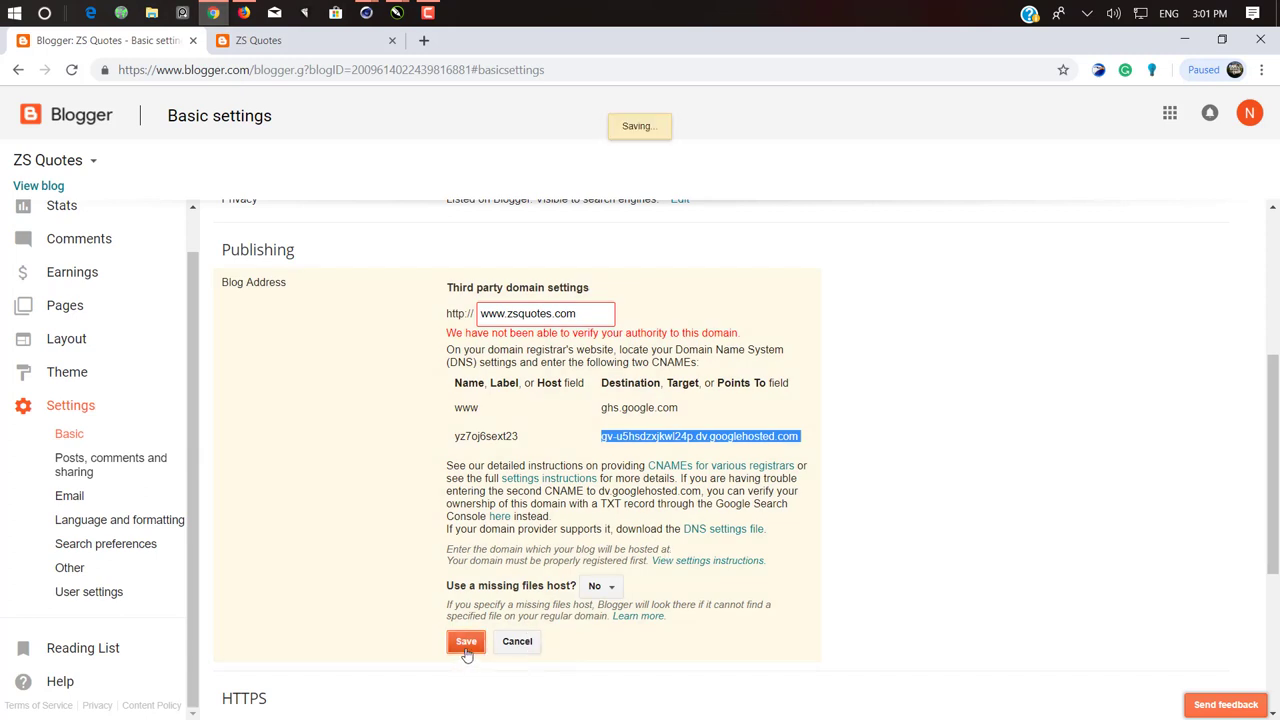
click(378, 362)
scroll(432, 452, down, 3)
scroll(432, 452, up, 3)
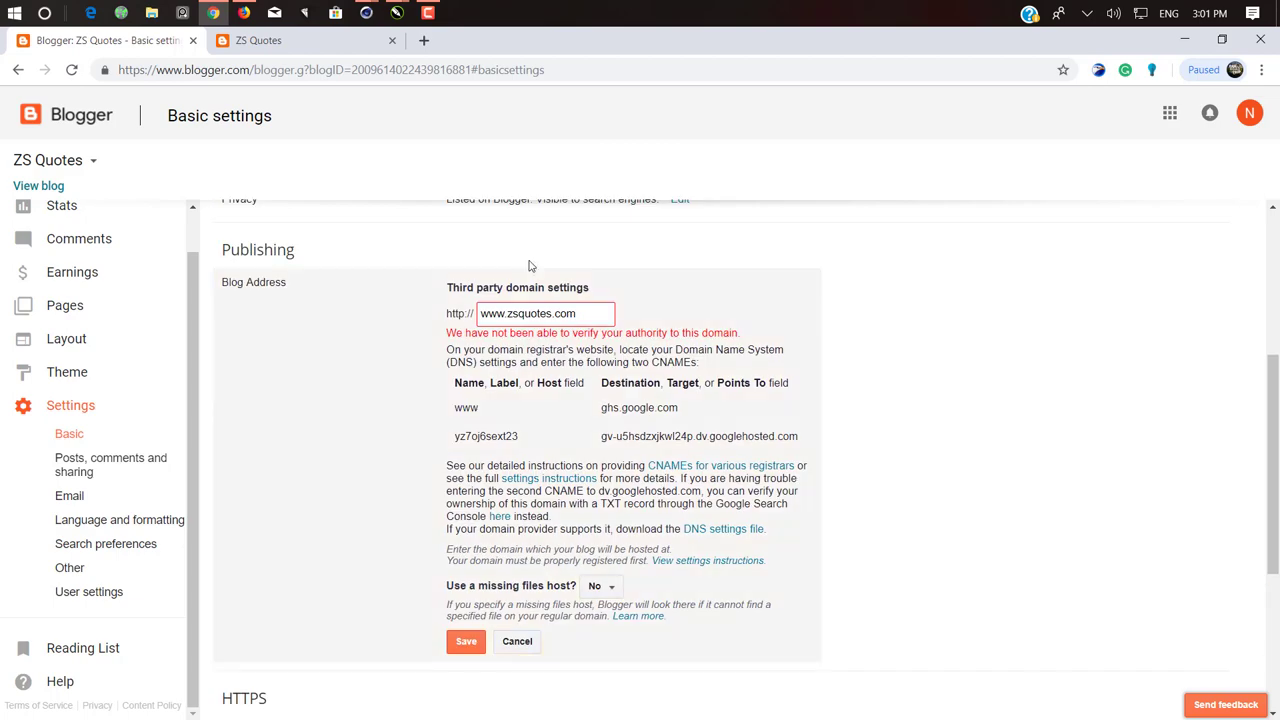
- Compare Namecheap's saved CNAME records with the two entries Blogger requires and examine the message under the blog's domain field
click(244, 12)
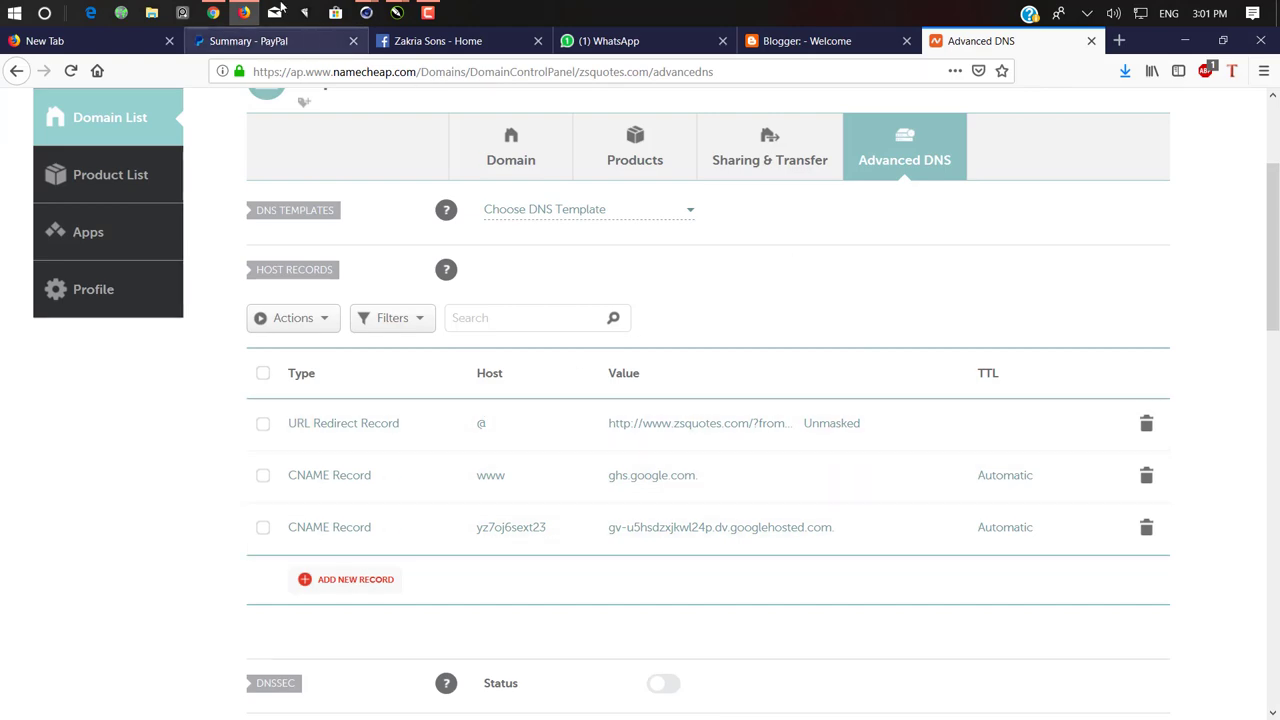
click(244, 10)
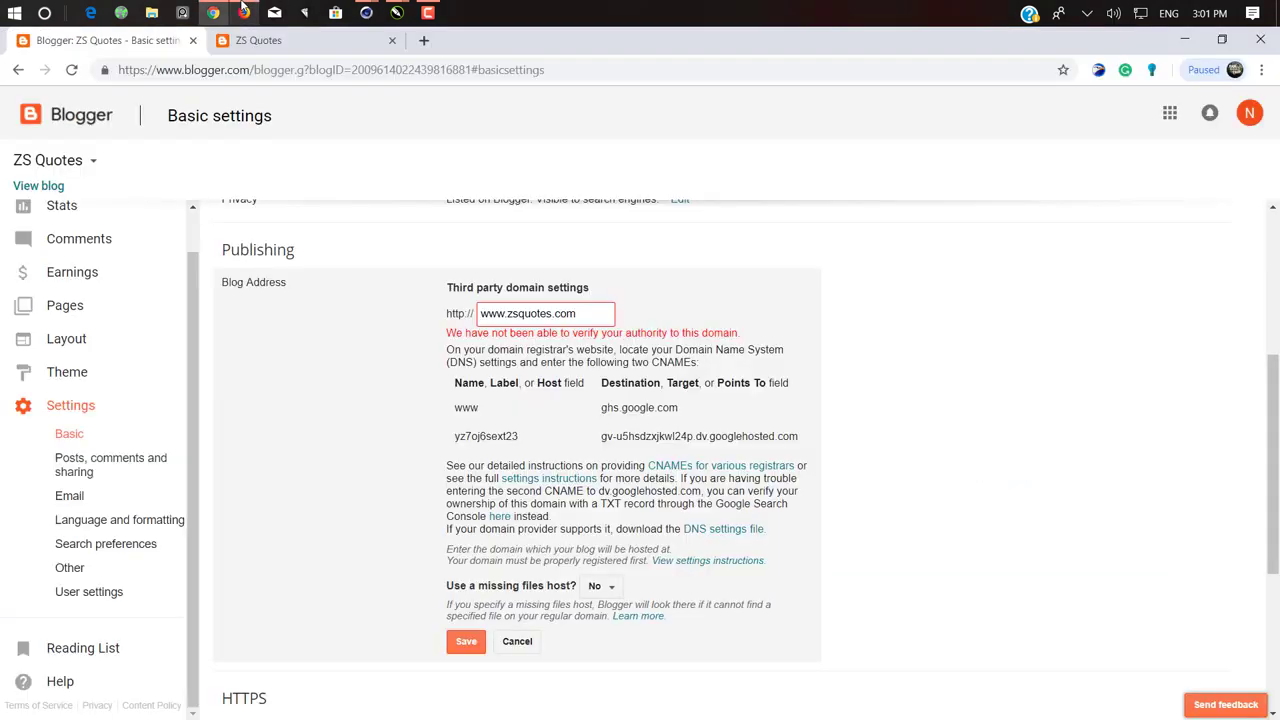
click(245, 10)
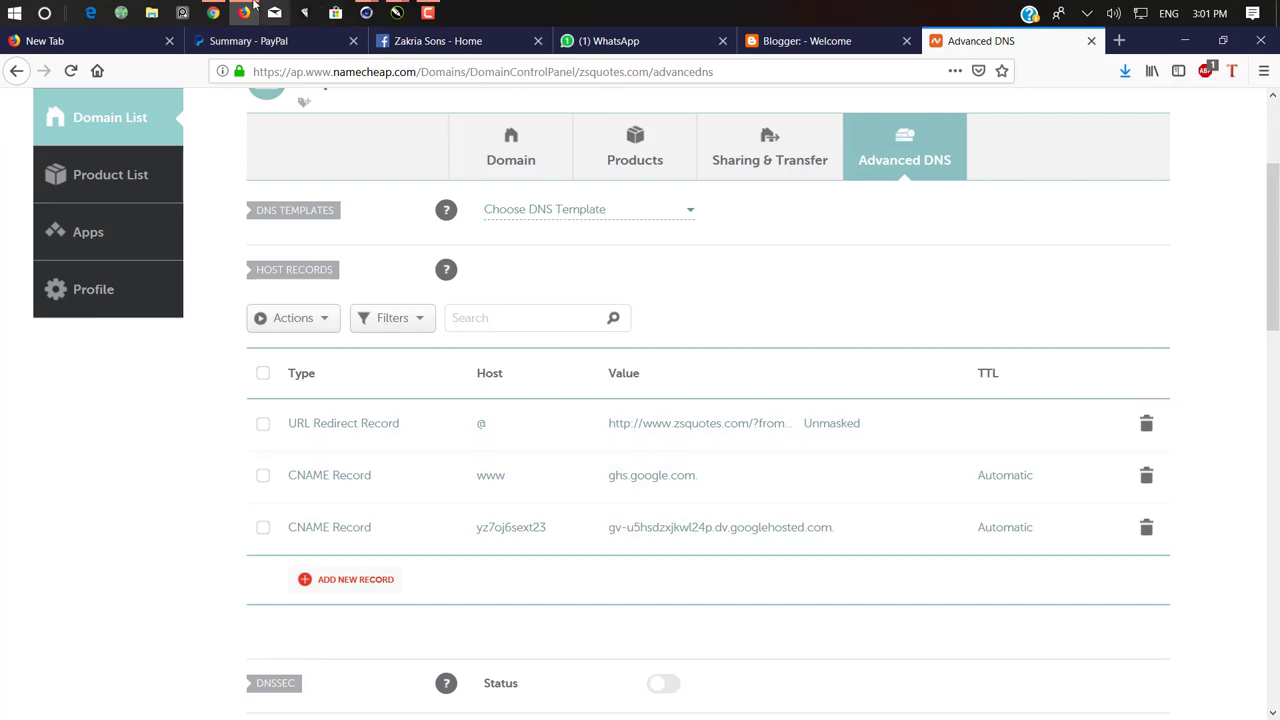
click(250, 10)
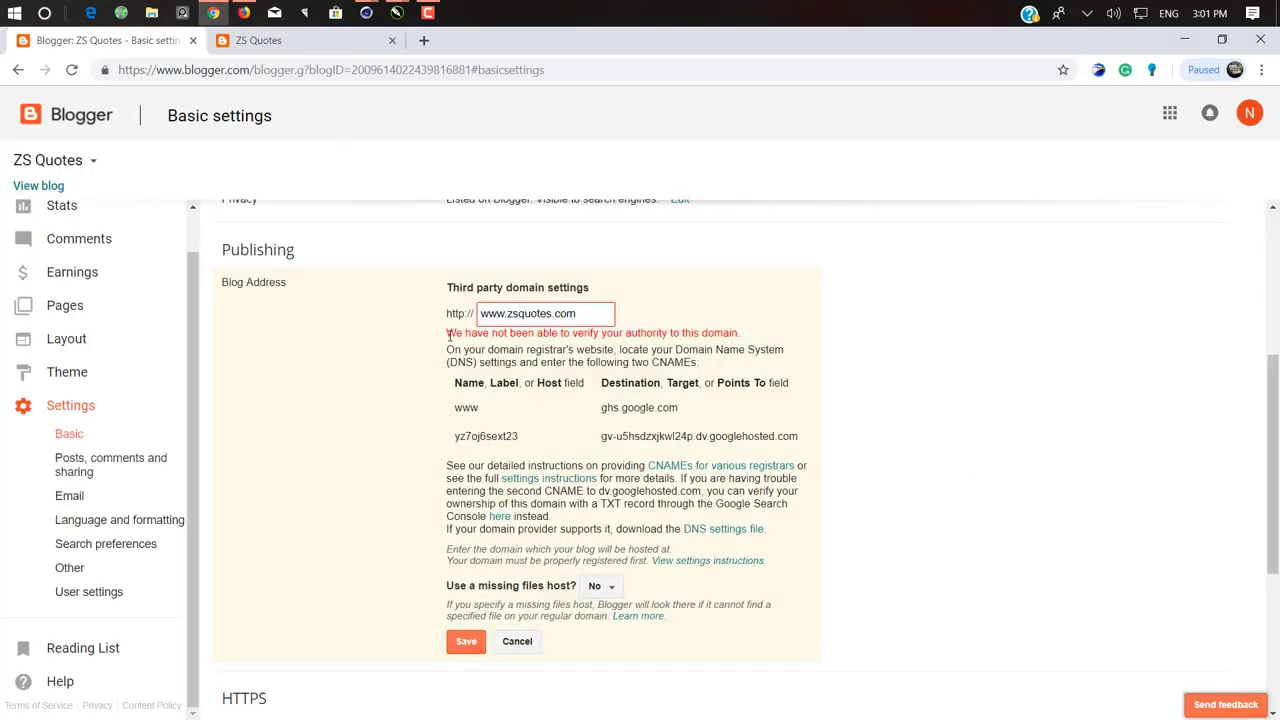
drag(449, 336, 836, 338)
click(878, 342)
scroll(561, 436, up, 2)
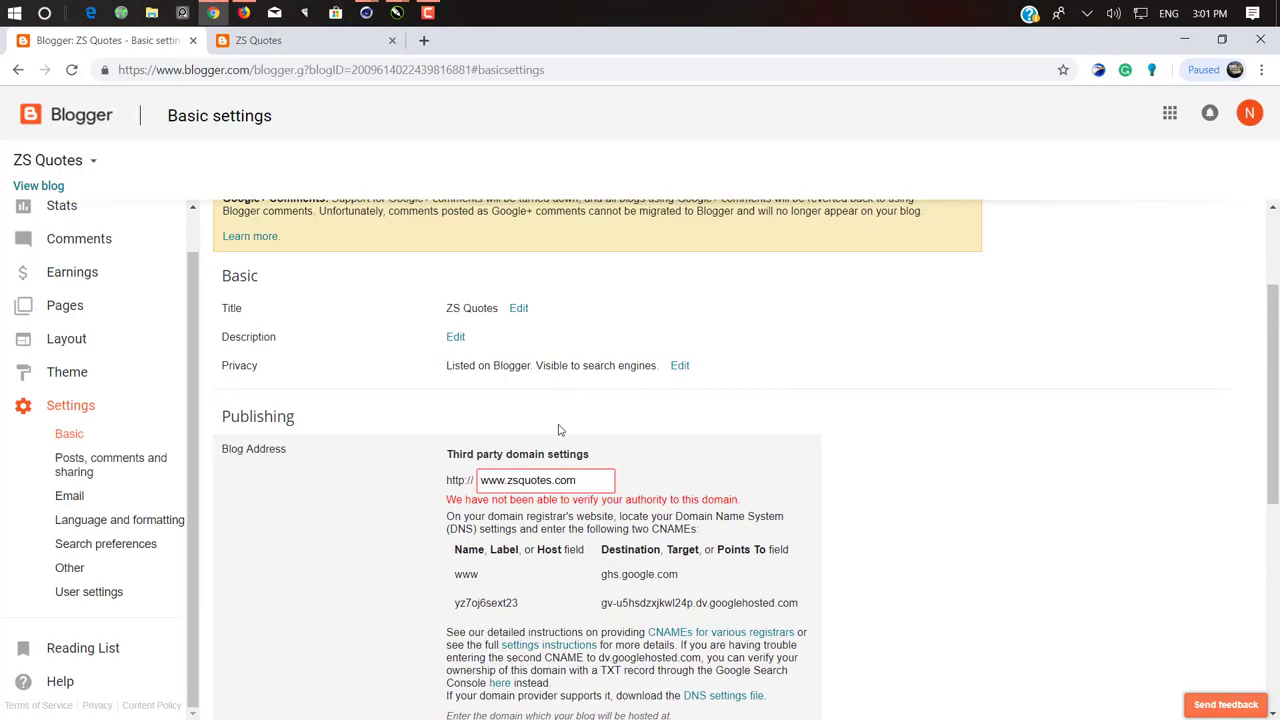
scroll(560, 429, up, 2)
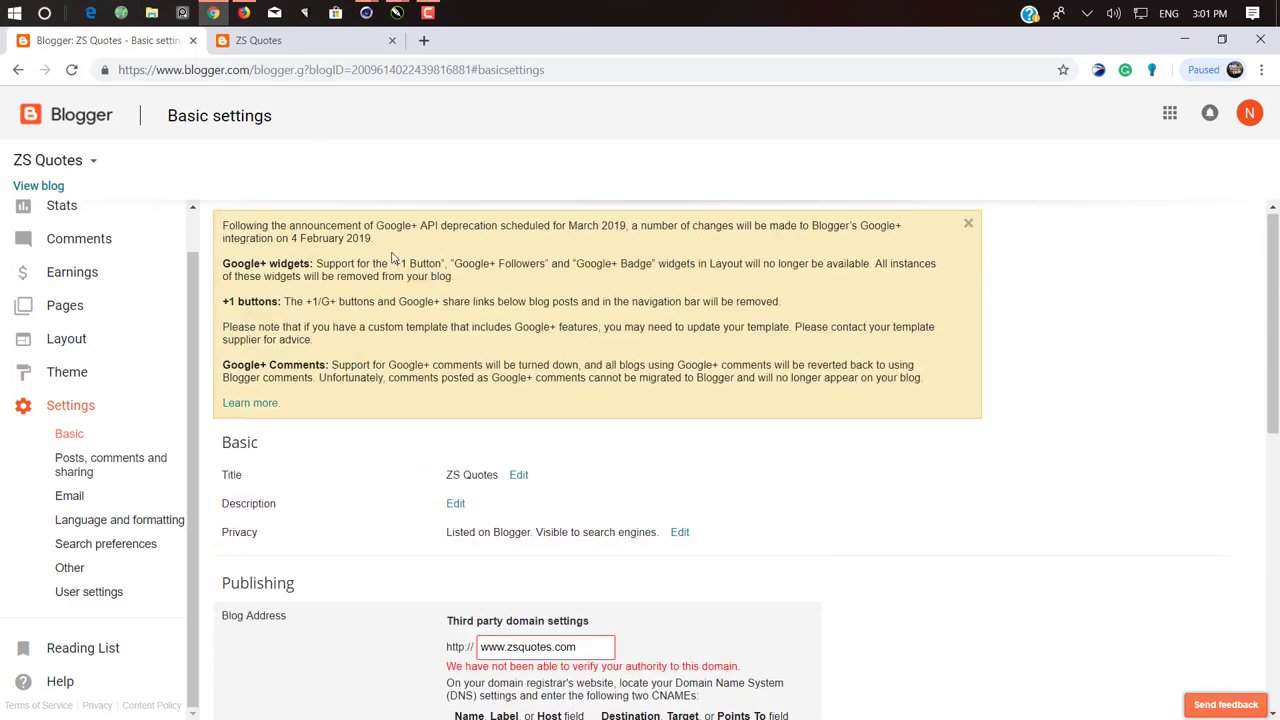
click(428, 10)
click(428, 10)
scroll(428, 10, down, 4)
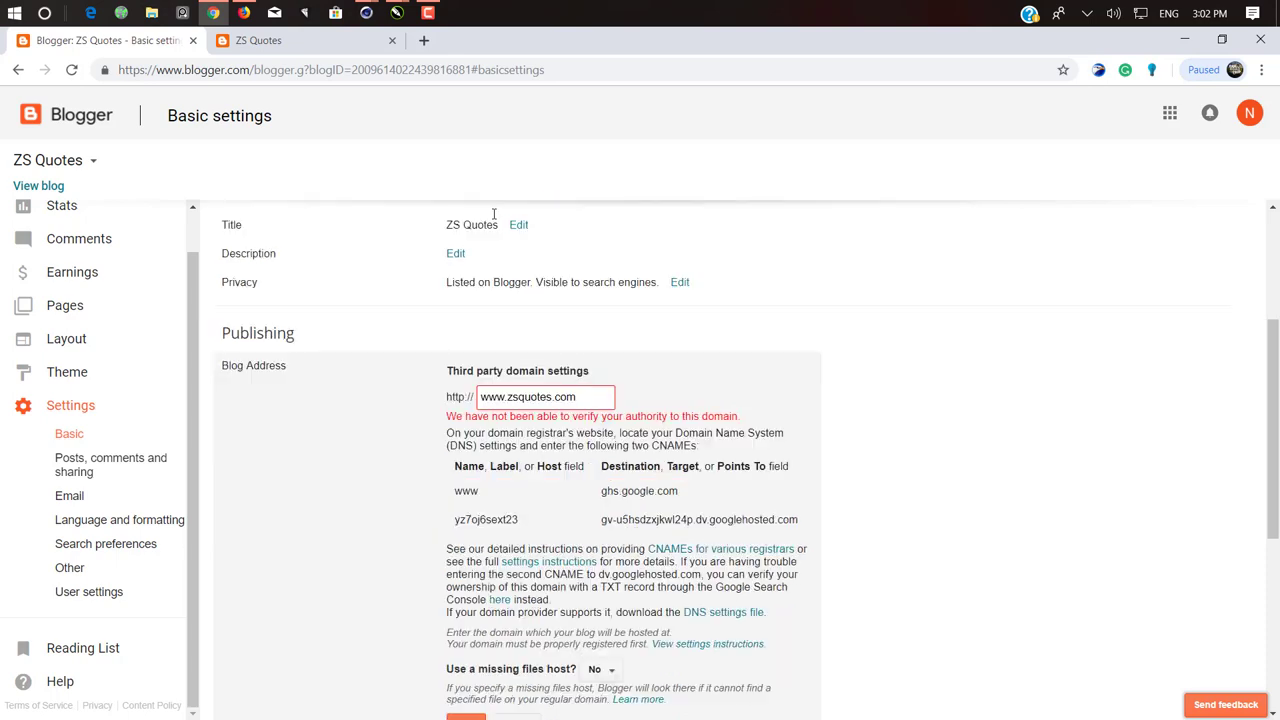
click(428, 10)
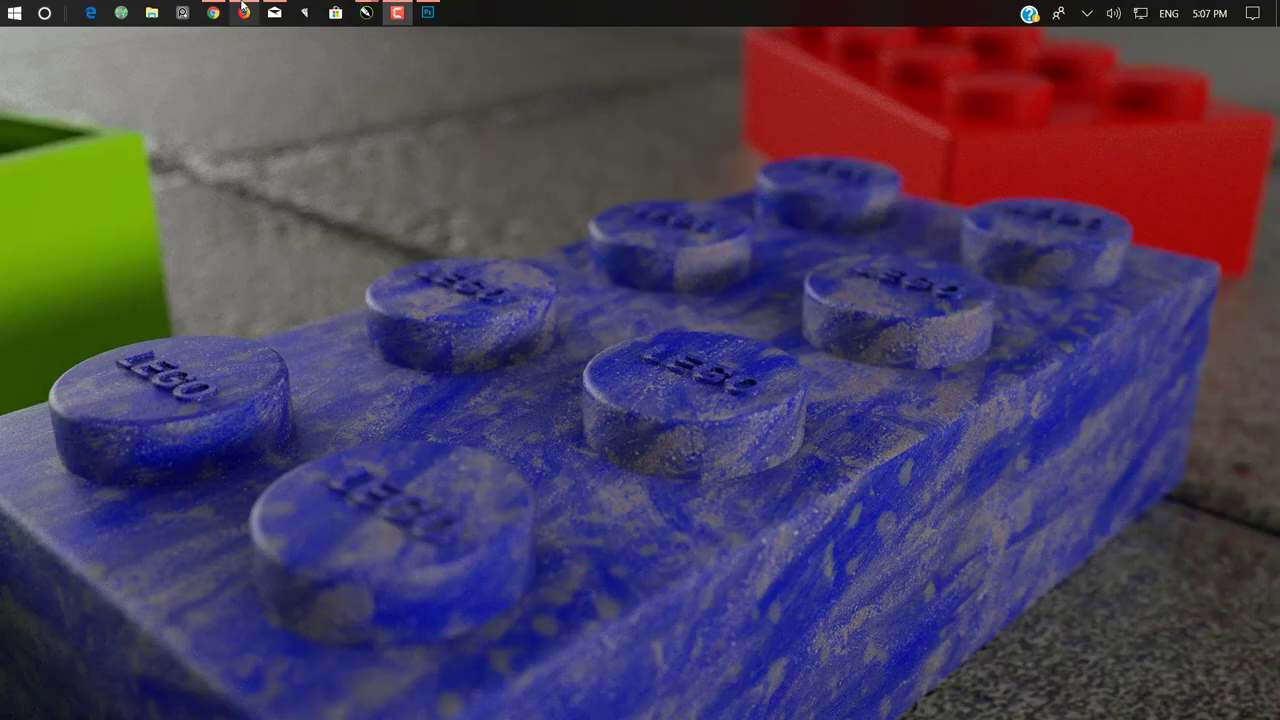
- Switch to Firefox, open zsquotes.com in a new tab, retry loading it and check the blog address in the Blogger settings
click(243, 12)
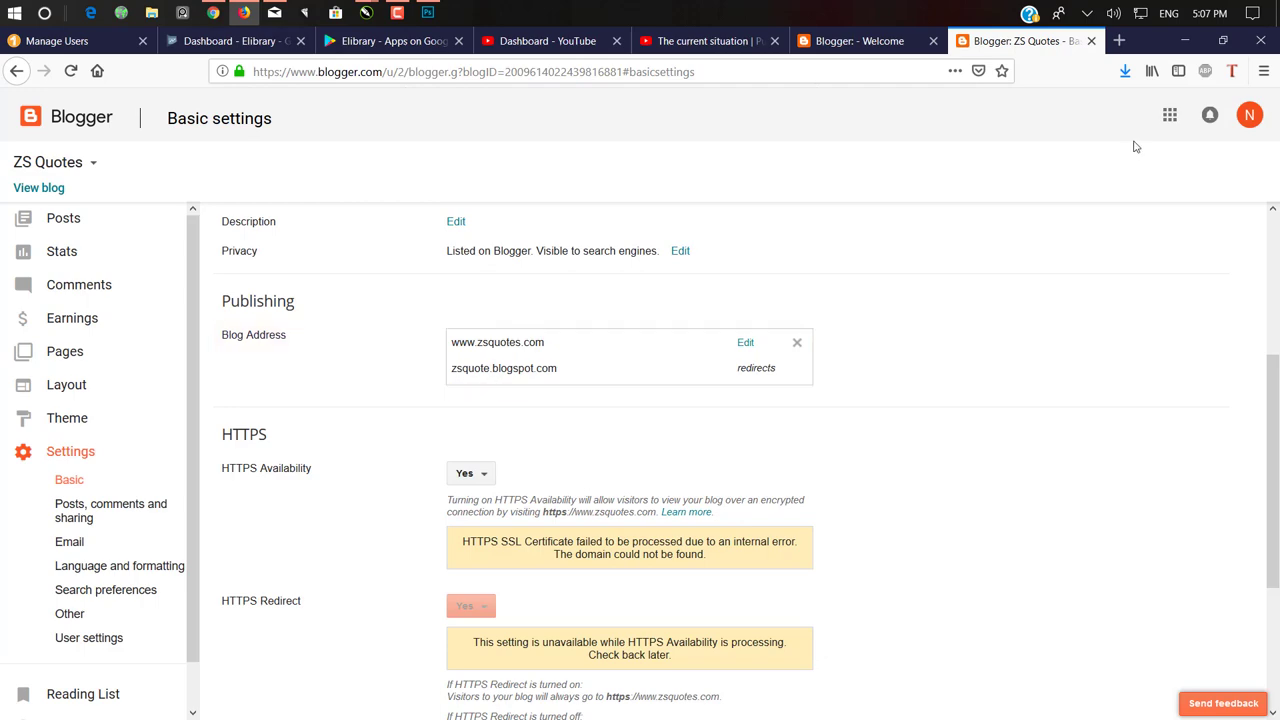
click(1120, 41)
text(zs)
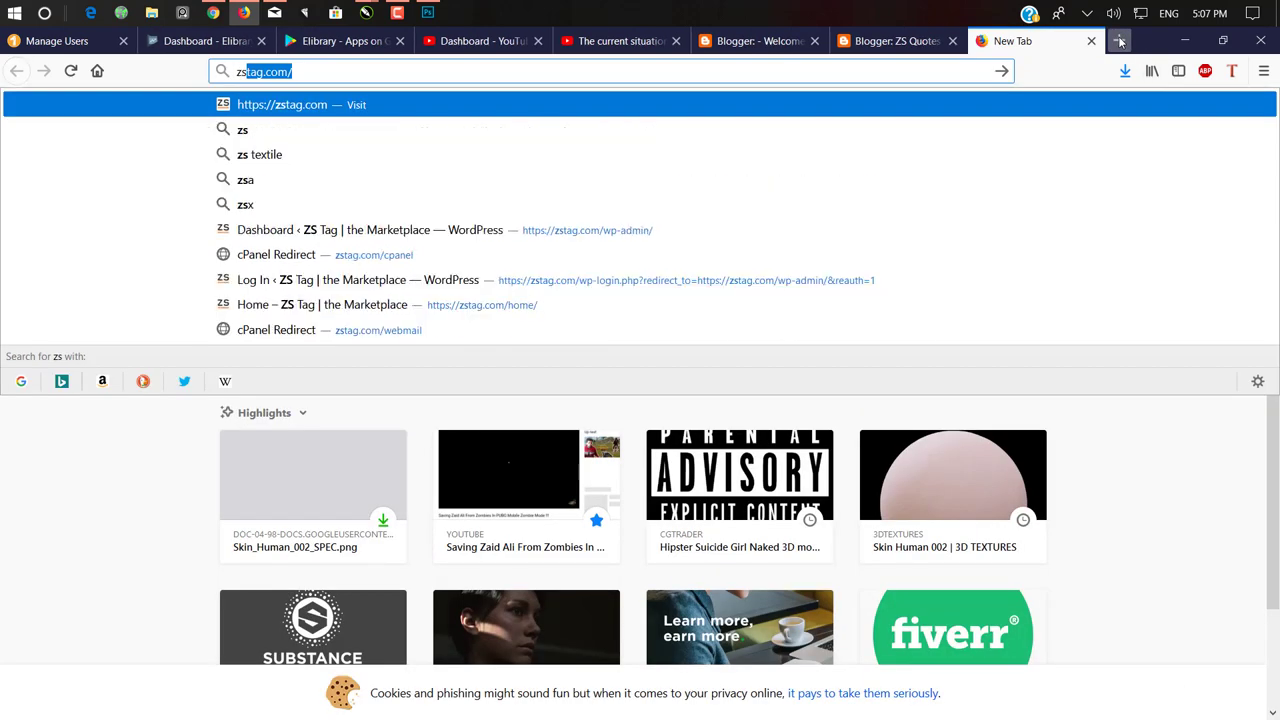
text(q)
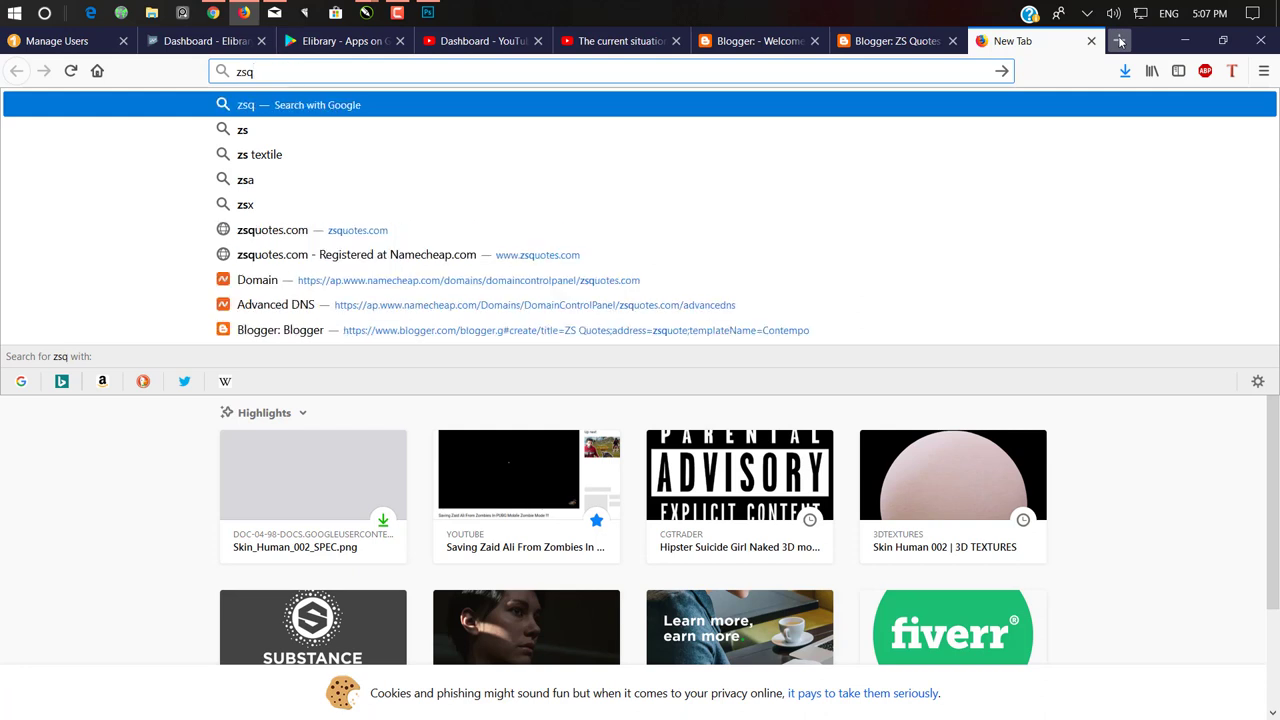
text(uotes)
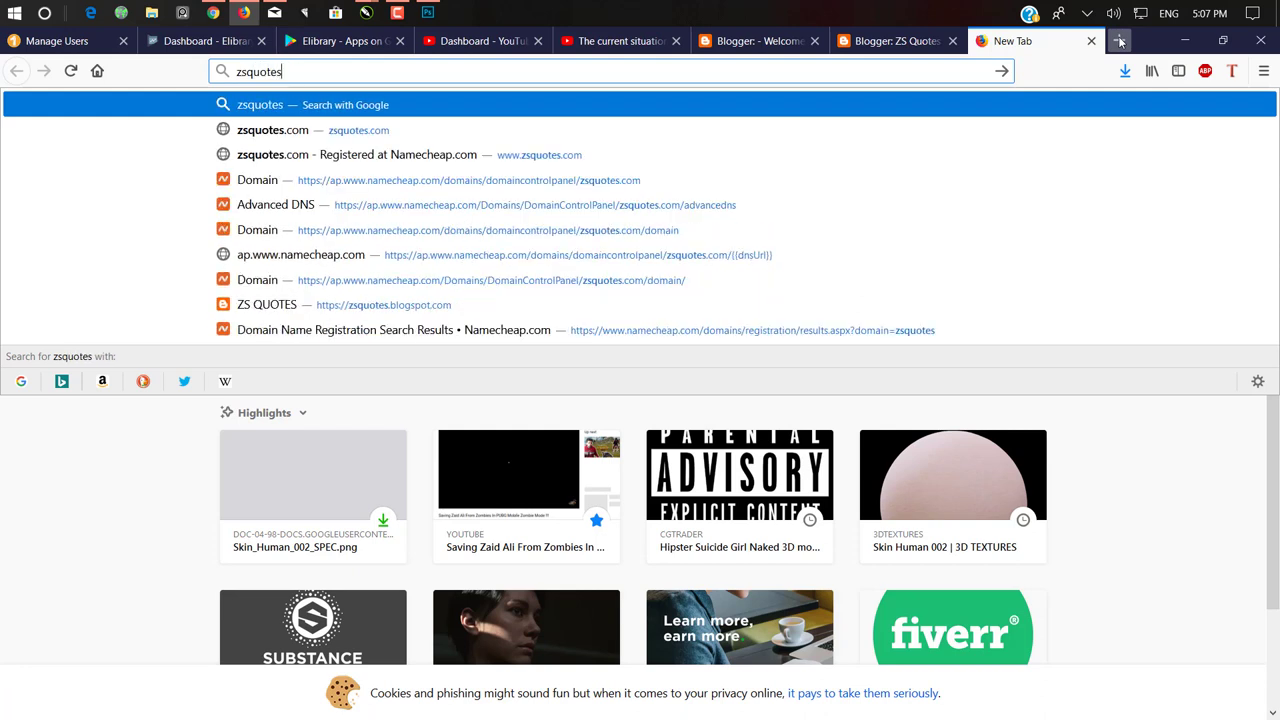
text(.com)
key(Return)
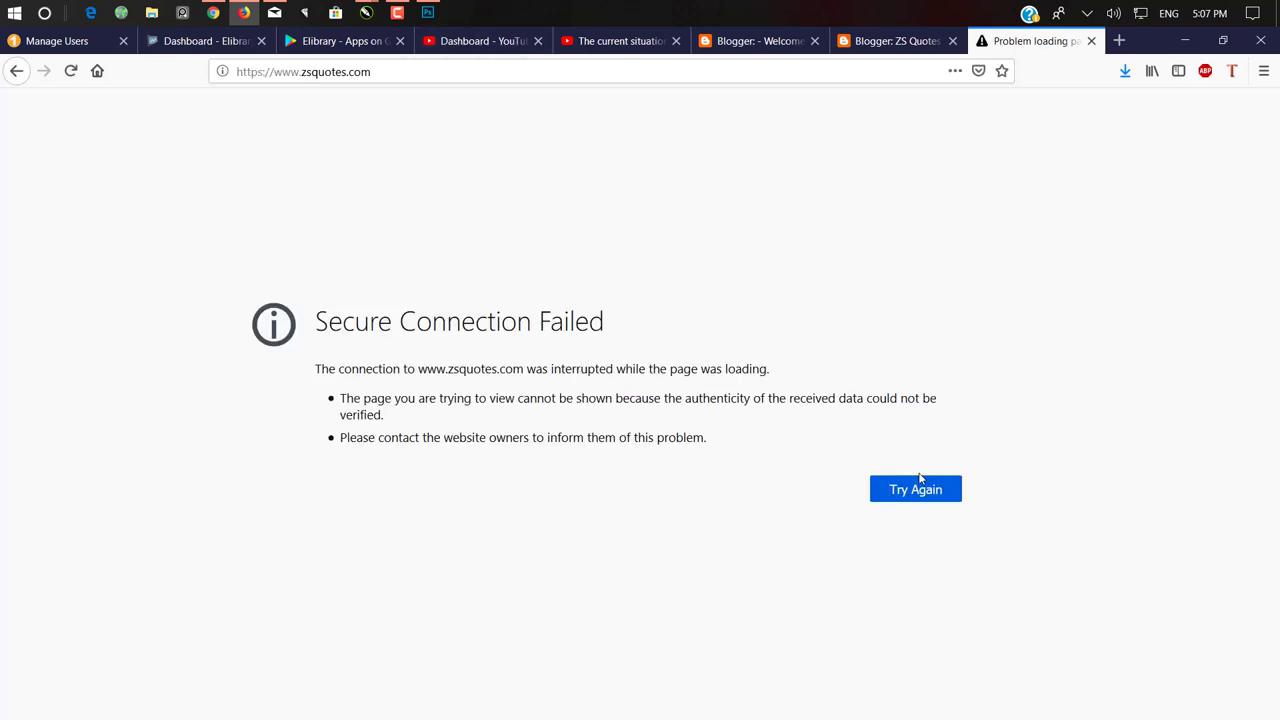
click(917, 487)
click(873, 42)
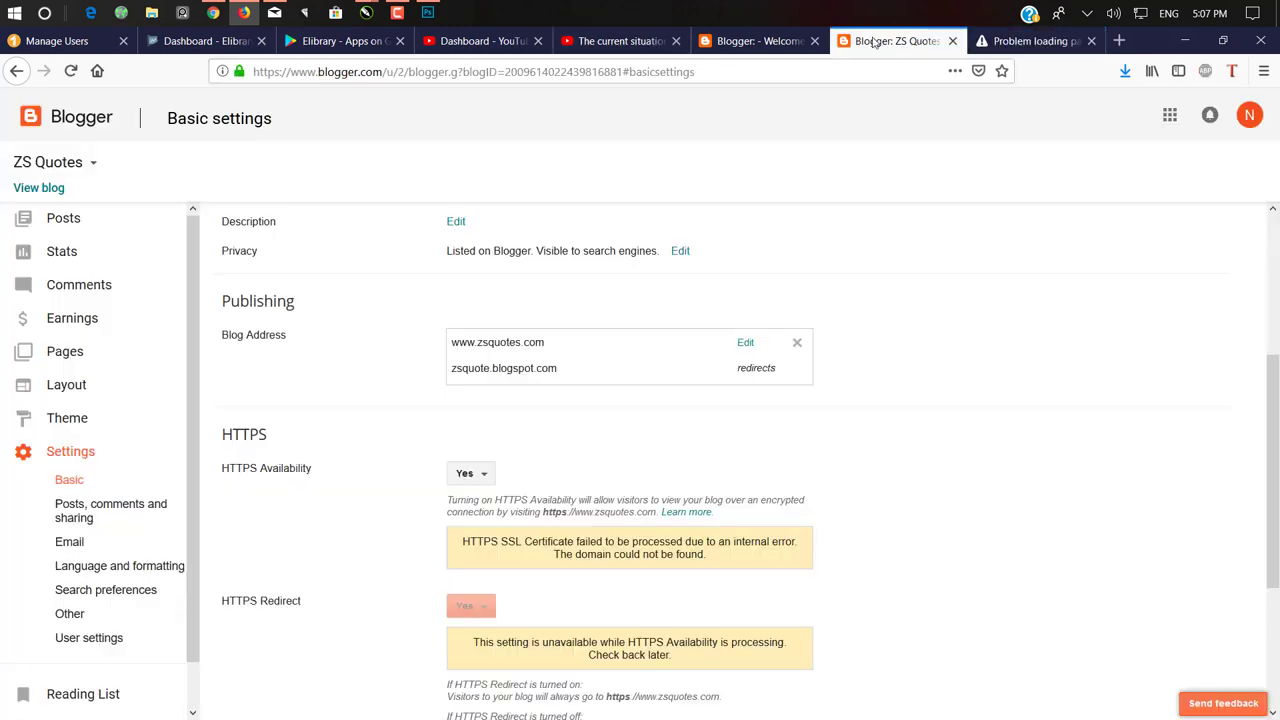
click(995, 40)
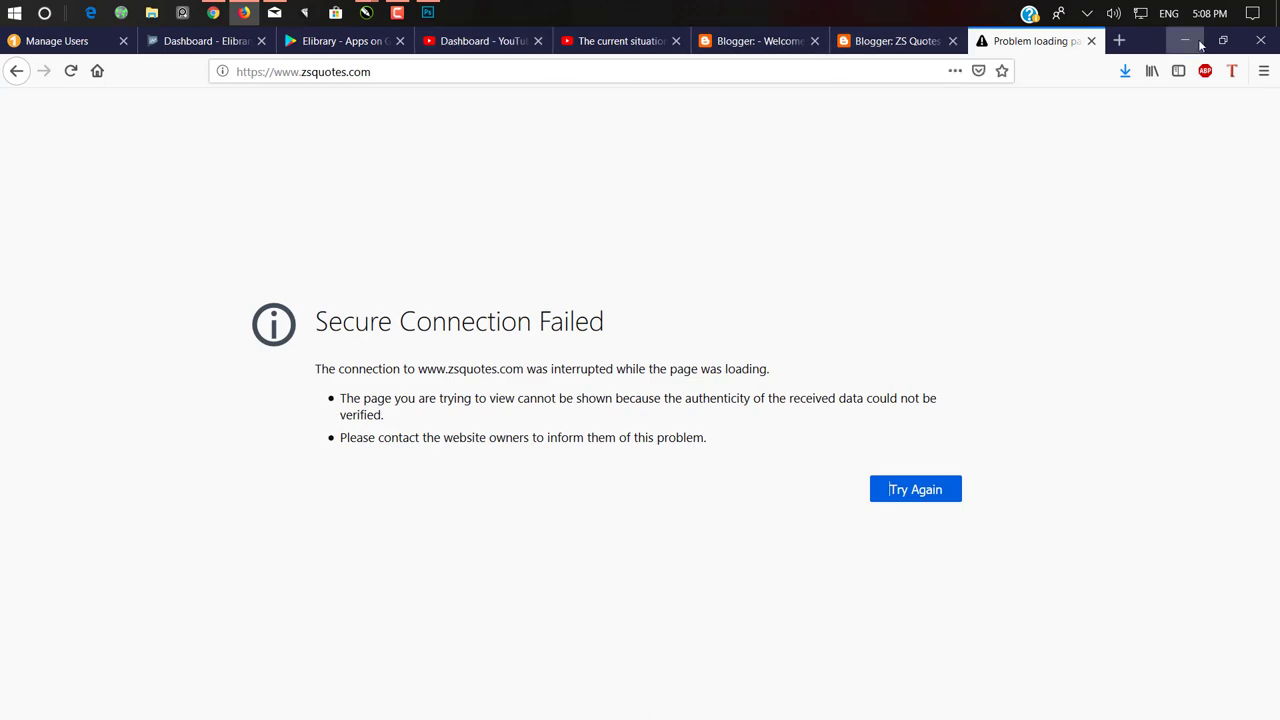
- Open the namecheap.com website in a new browser tab
click(1117, 45)
text(namecheap.com/)
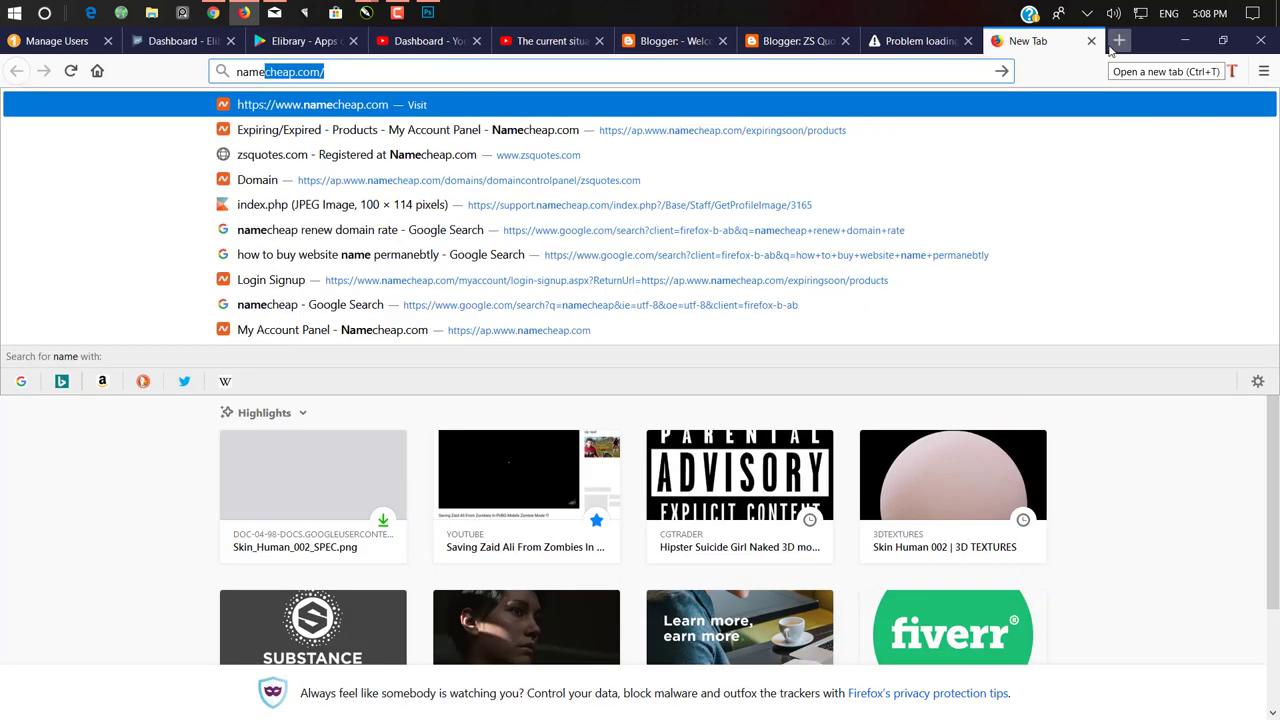
key(Down)
key(Down)
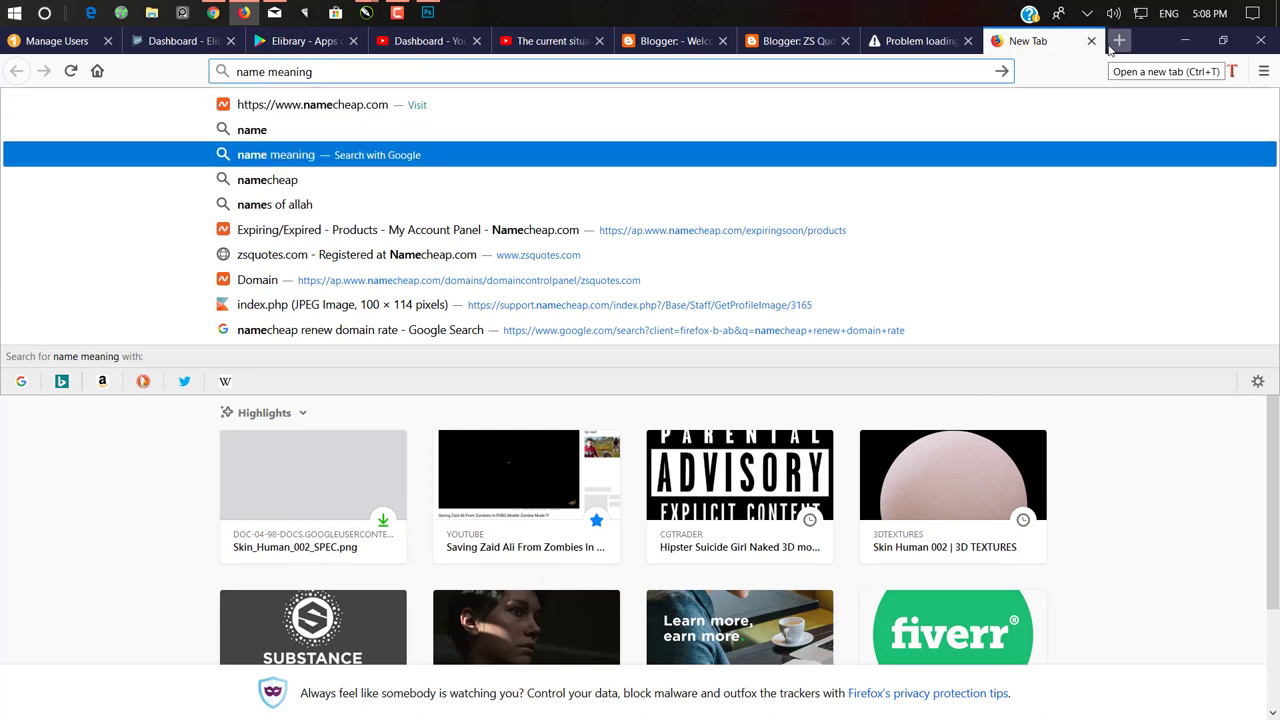
key(Up)
key(Up)
key(Return)
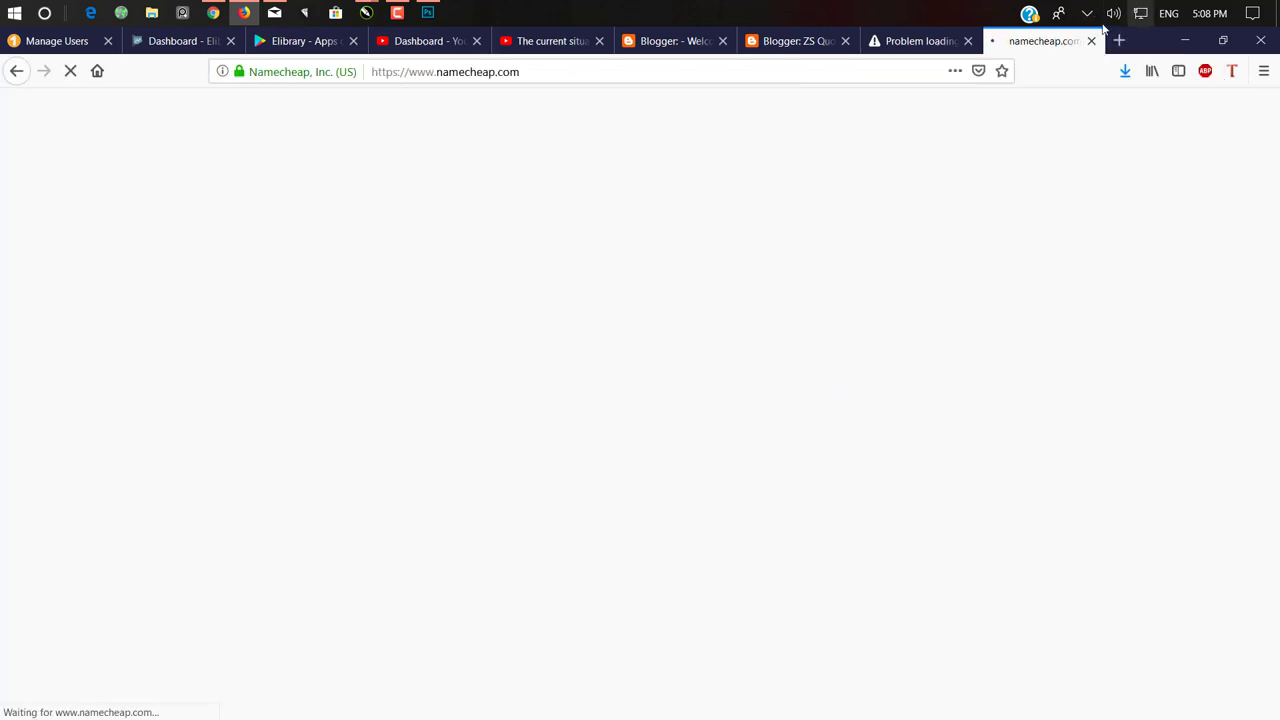
- Set HTTPS Availability to No in the ZS Quotes blog's basic settings in Blogger
click(788, 44)
scroll(392, 397, down, 2)
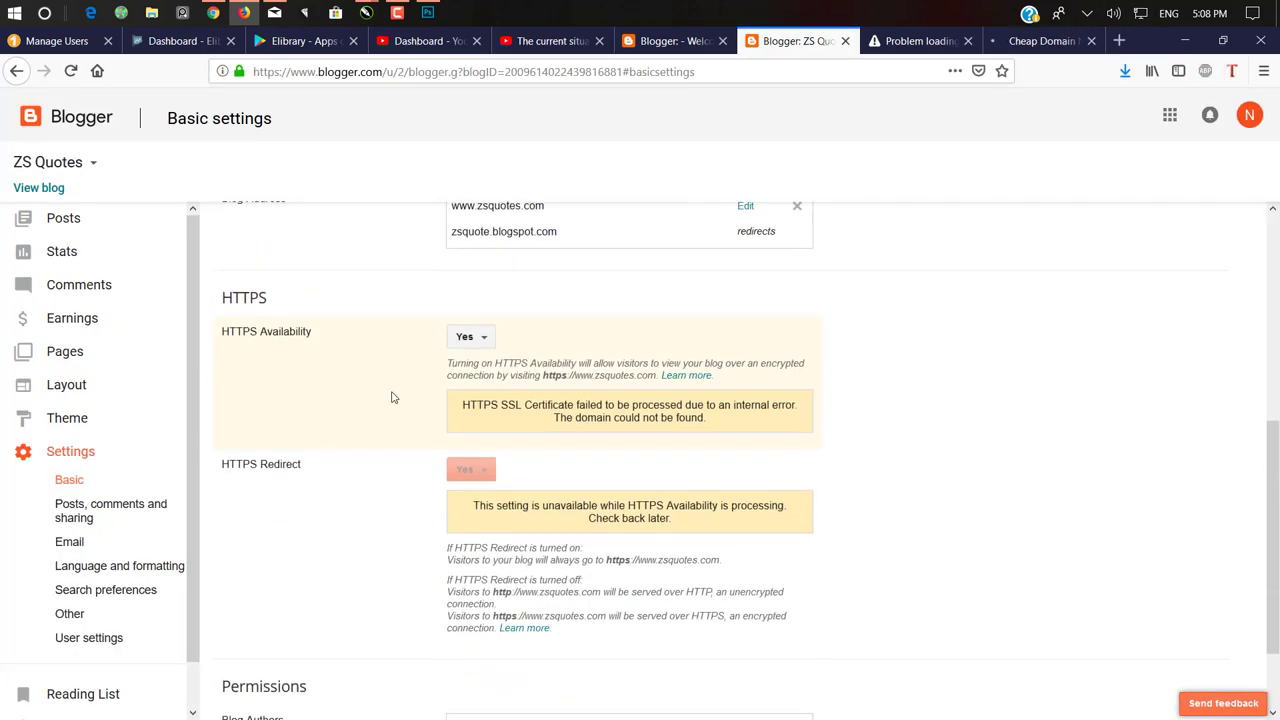
click(466, 331)
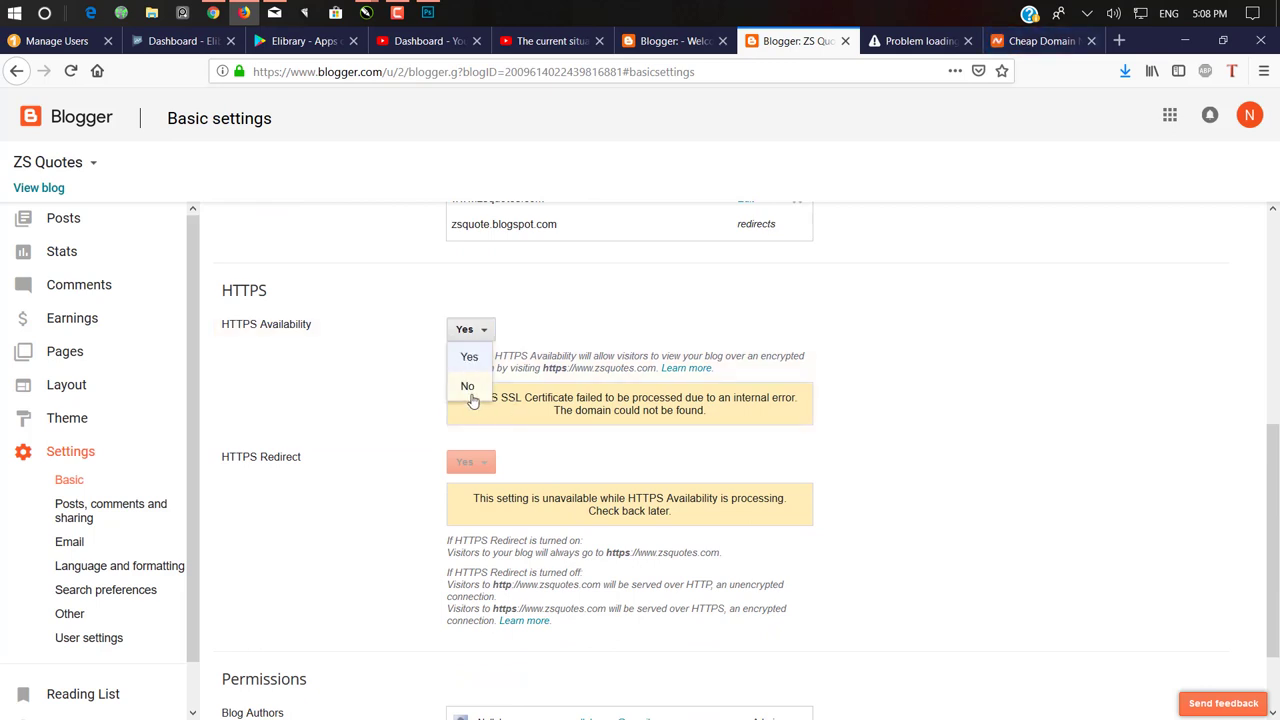
click(468, 394)
click(470, 331)
click(466, 388)
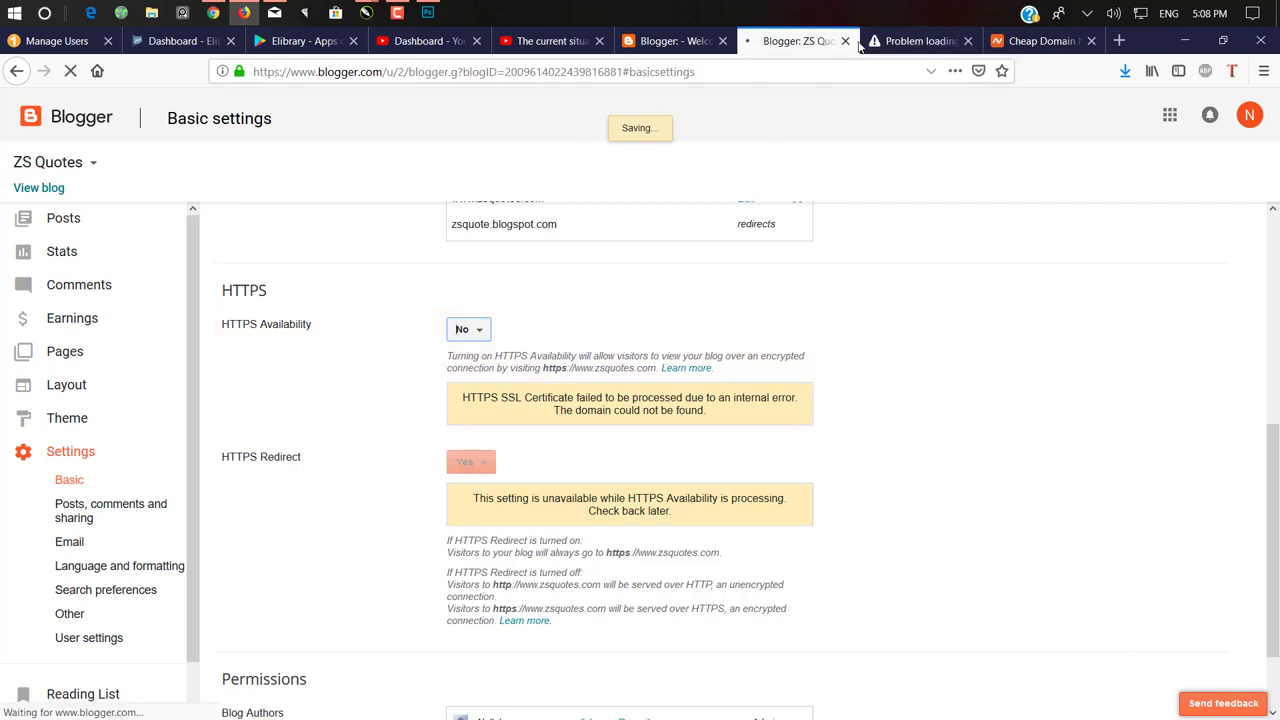
click(886, 40)
click(668, 72)
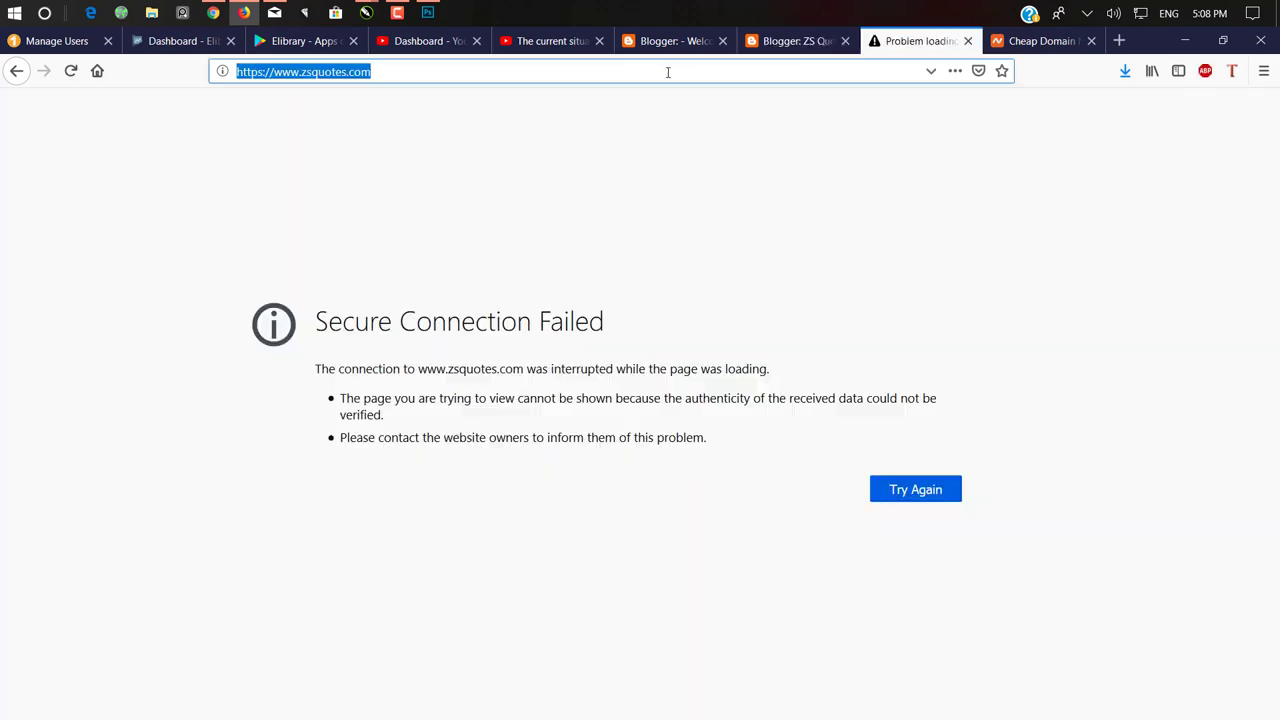
text(zsq)
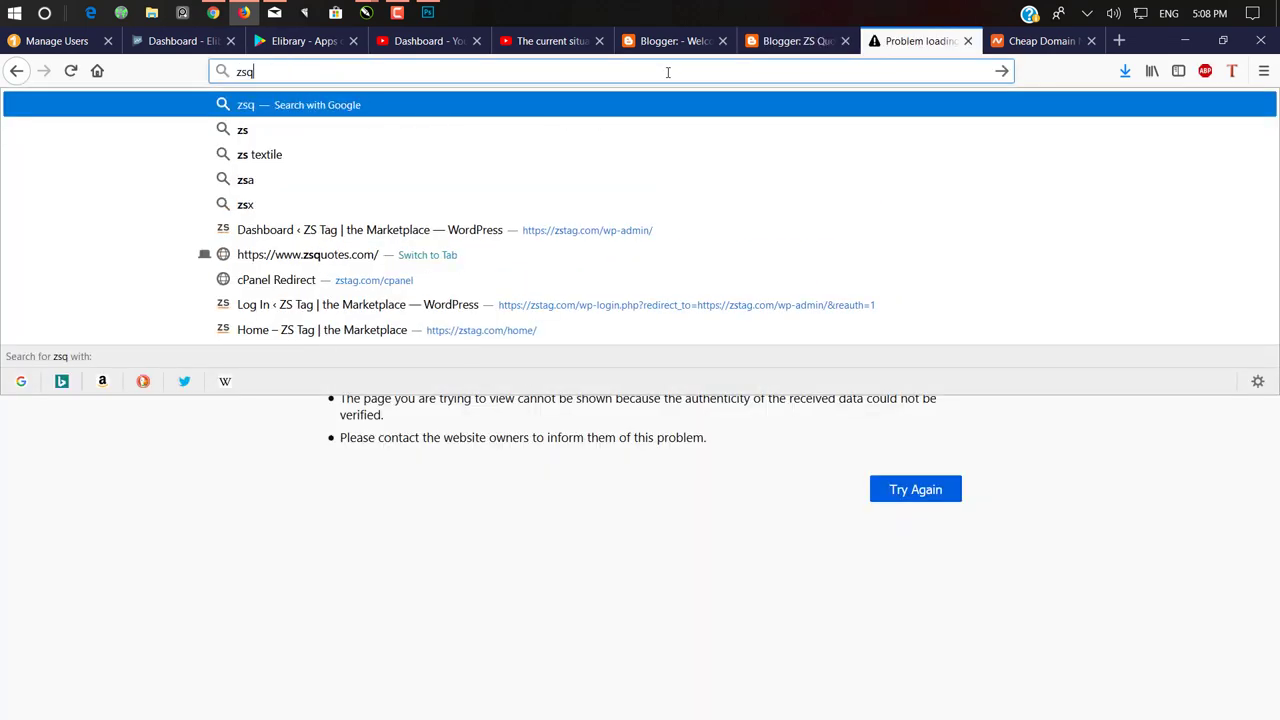
key(Down)
key(Down)
key(Down)
key(Down)
key(Down)
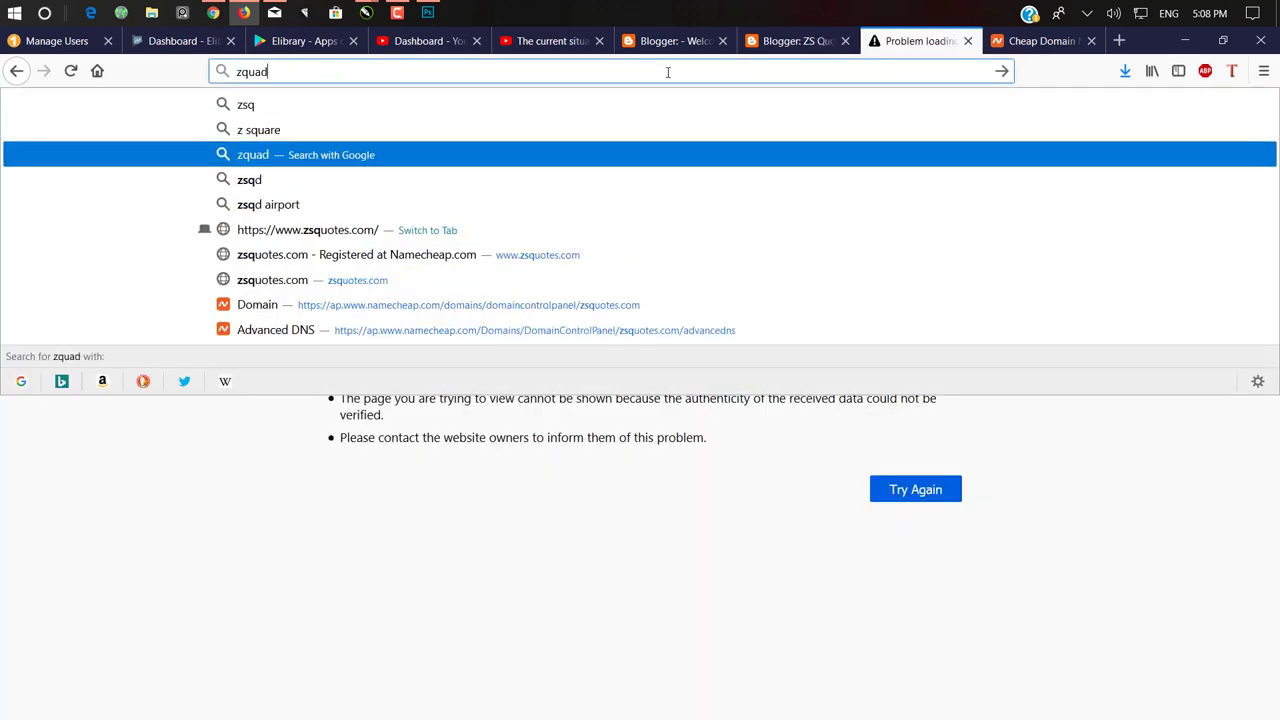
key(Return)
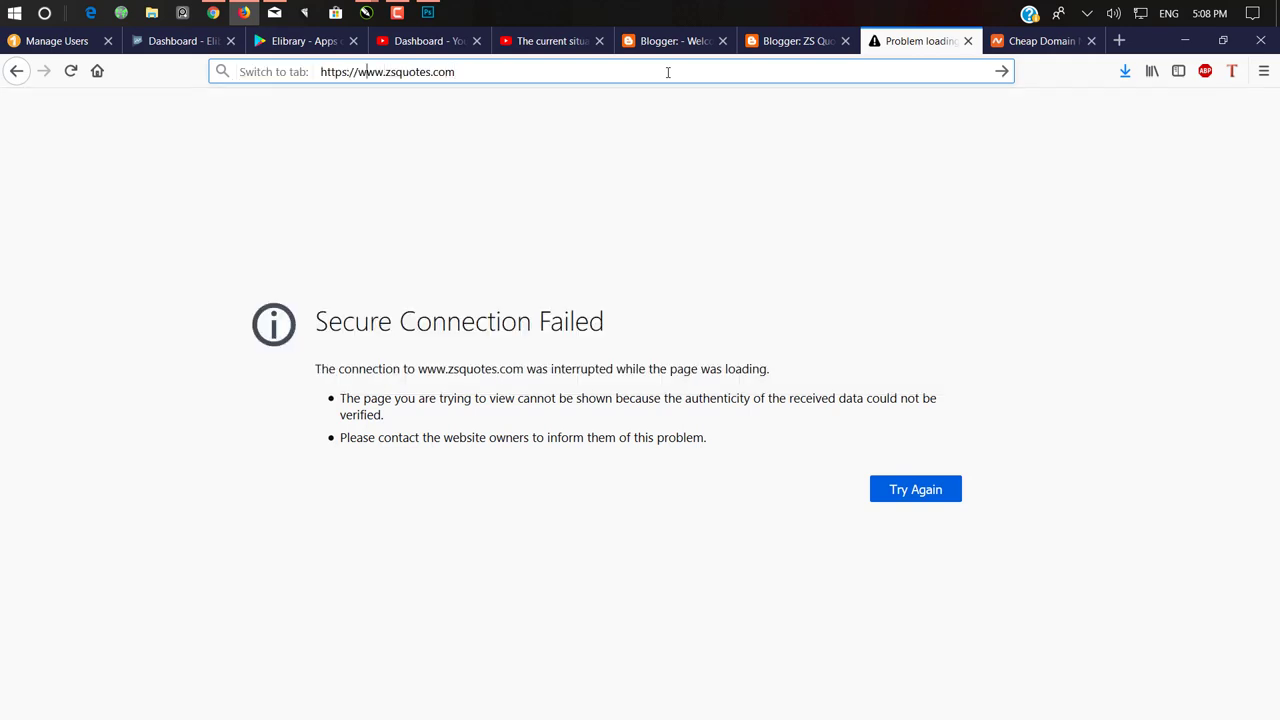
key(Down)
key(Return)
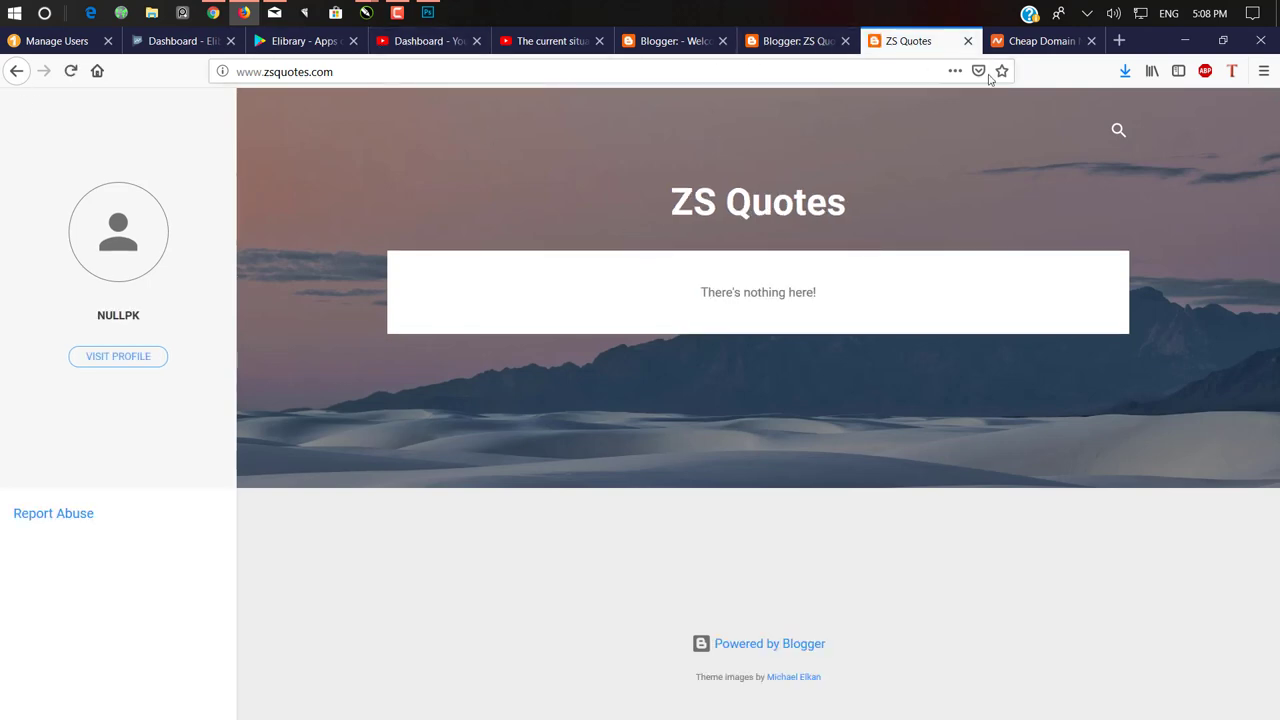
- Log in to the Namecheap account with the account username and password, and leave the browser's saved login as it is
click(1038, 41)
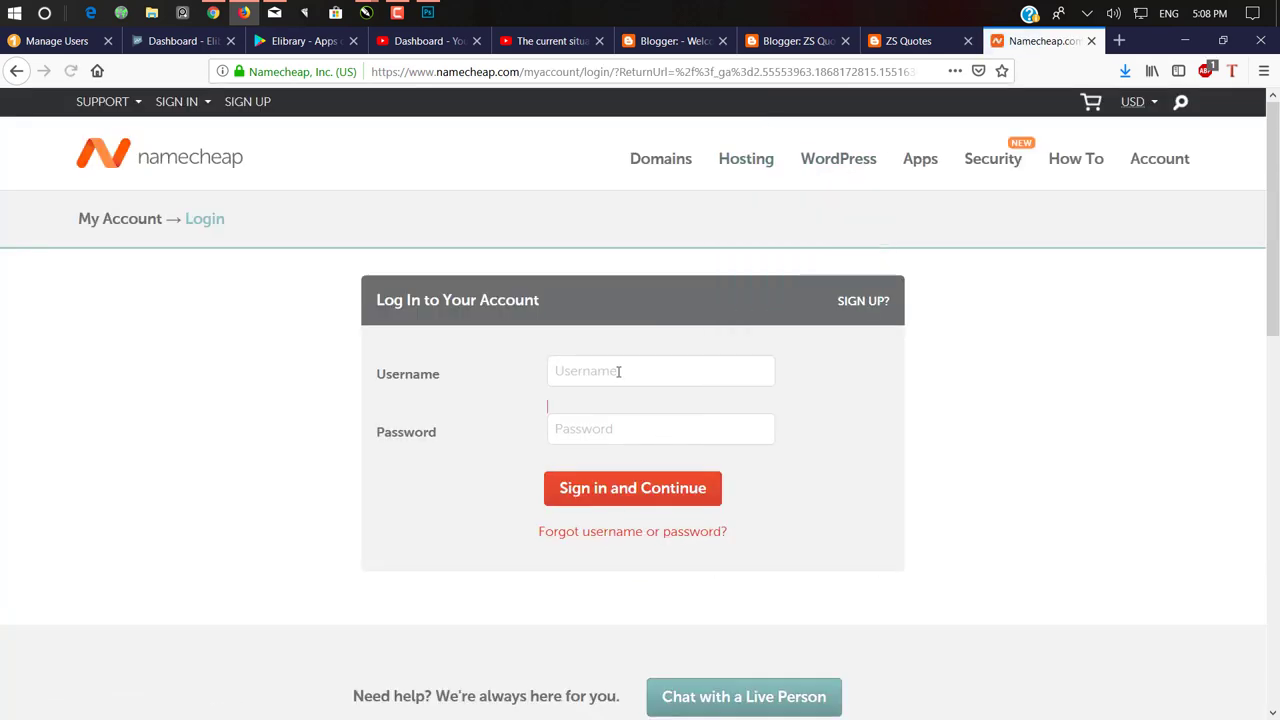
click(619, 371)
click(598, 383)
click(597, 395)
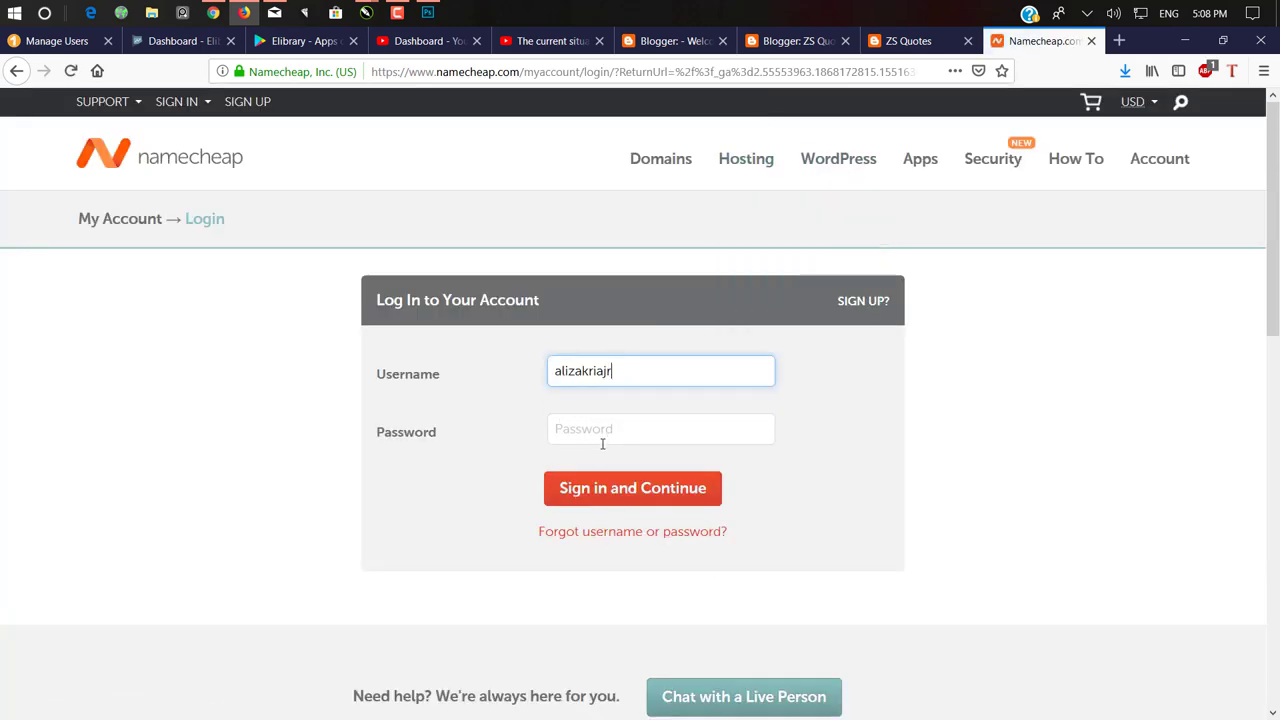
click(600, 432)
click(592, 469)
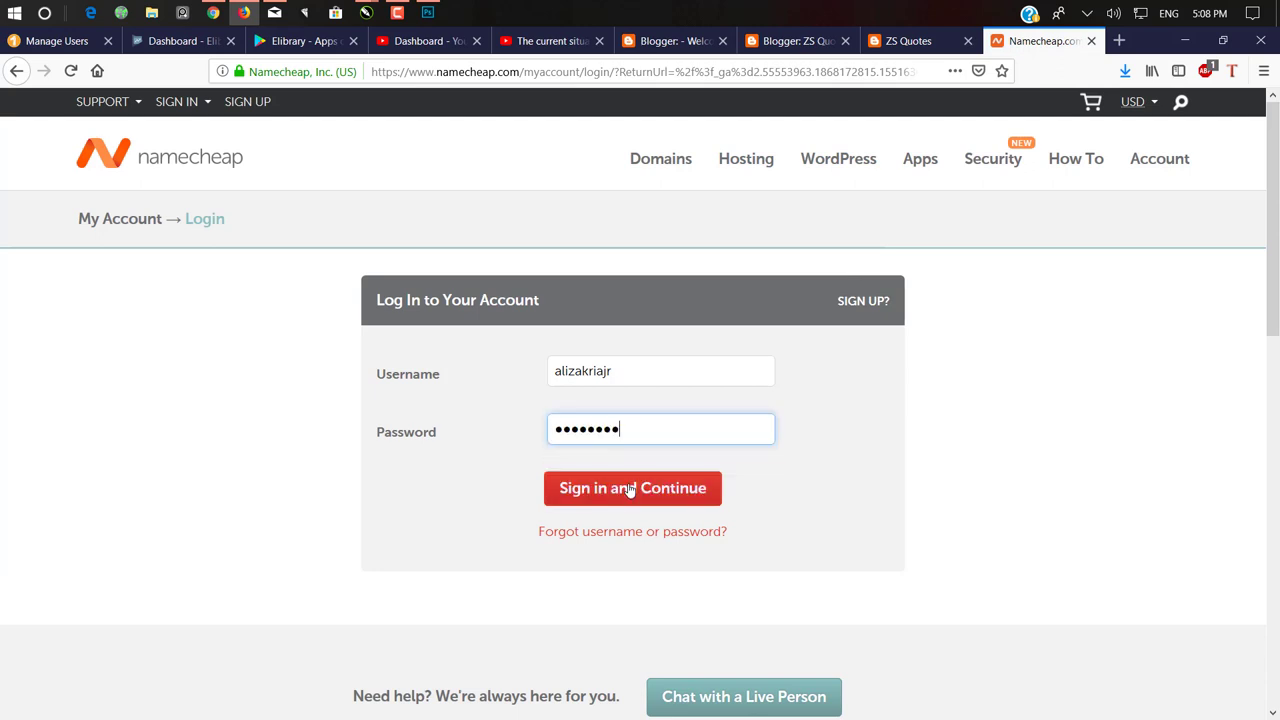
click(632, 491)
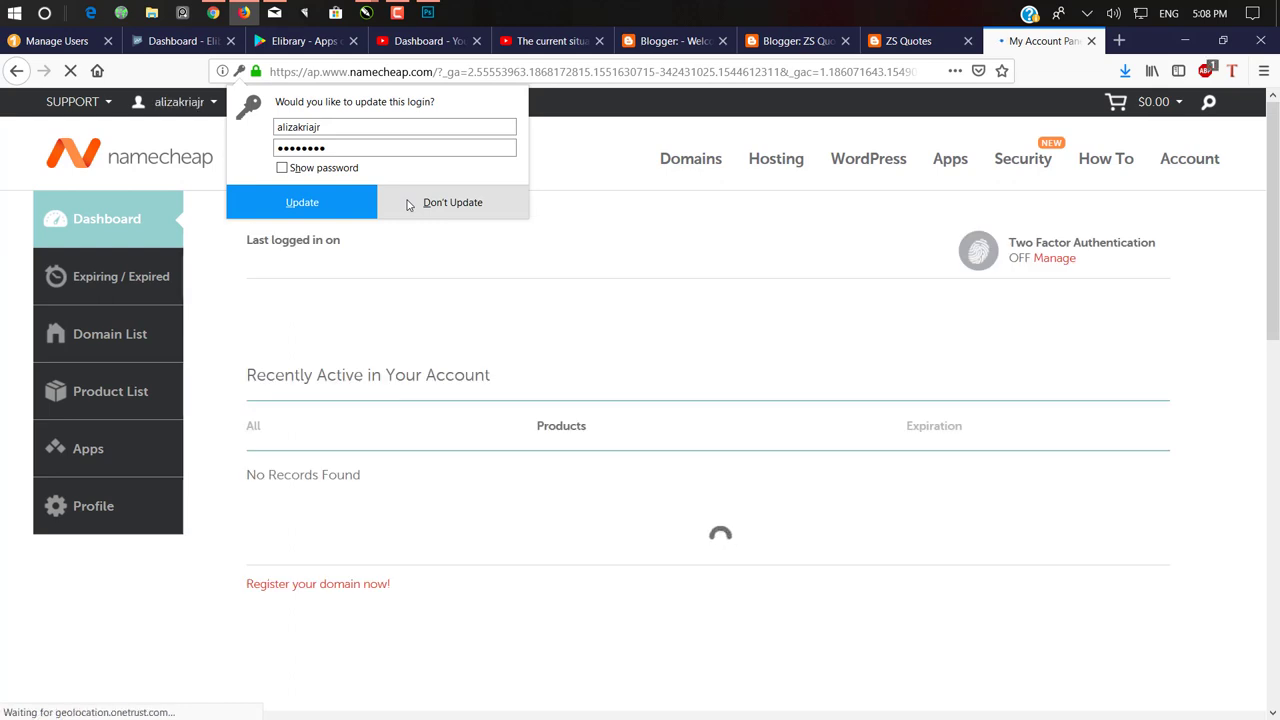
click(408, 204)
- Open the management page of the zsquotes.com domain and review its nameserver and redirect settings
scroll(410, 320, down, 2)
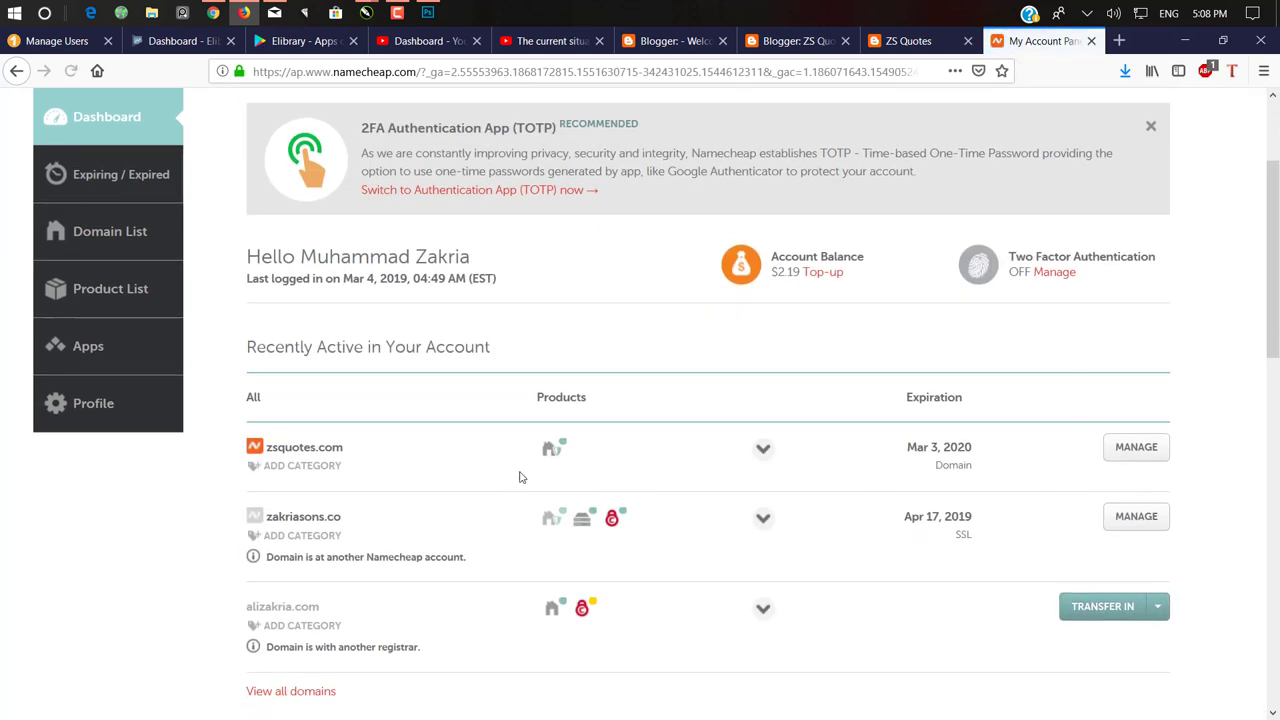
mouse_move(560, 452)
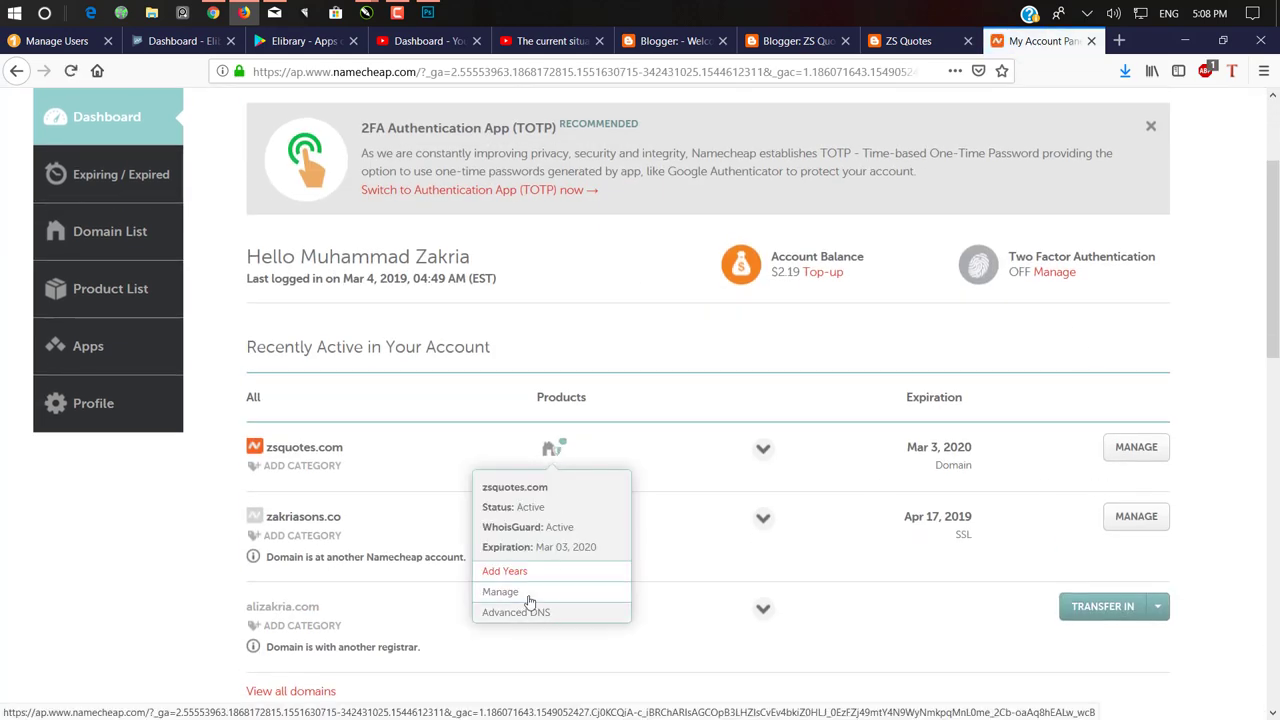
click(1114, 446)
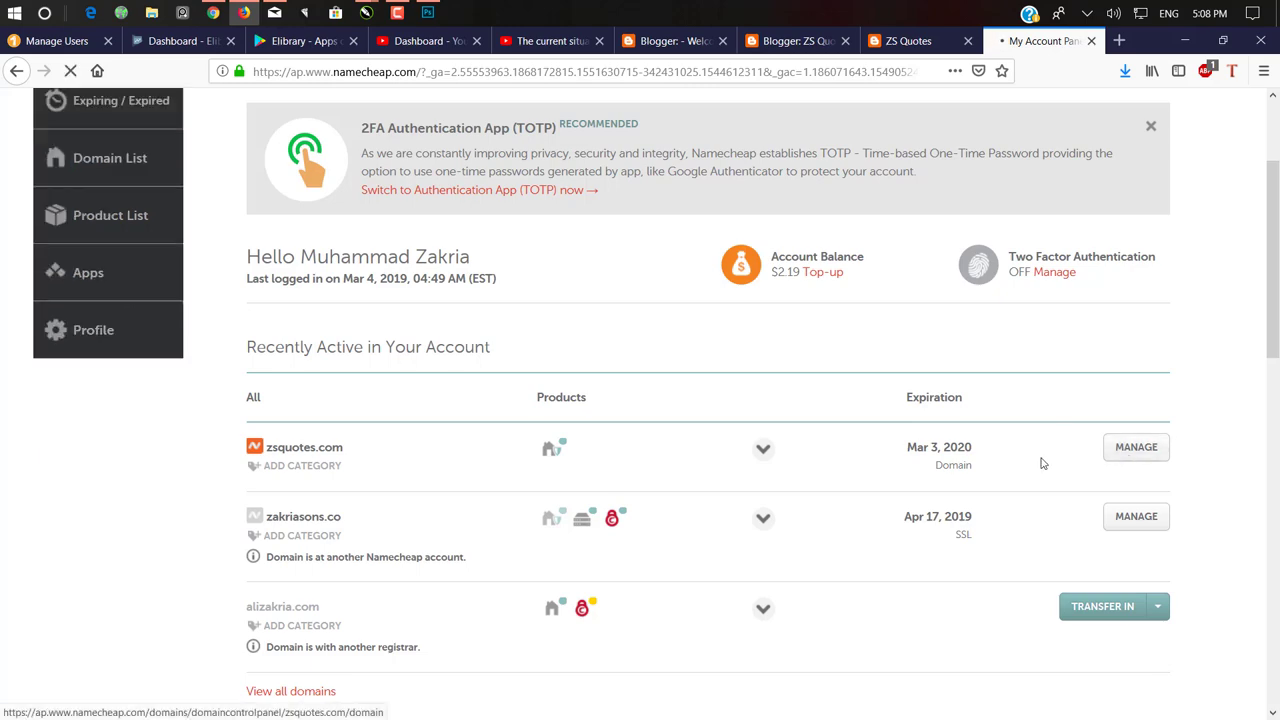
scroll(695, 453, down, 3)
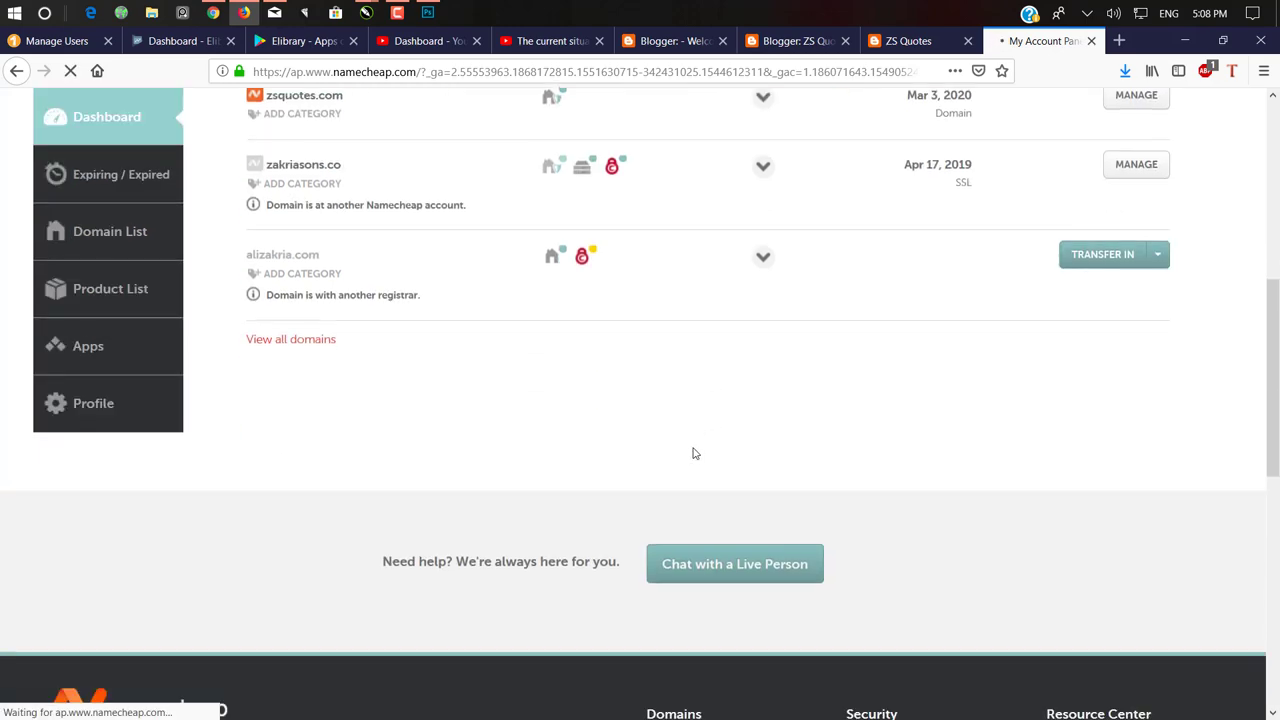
scroll(630, 432, up, 3)
scroll(593, 352, down, 3)
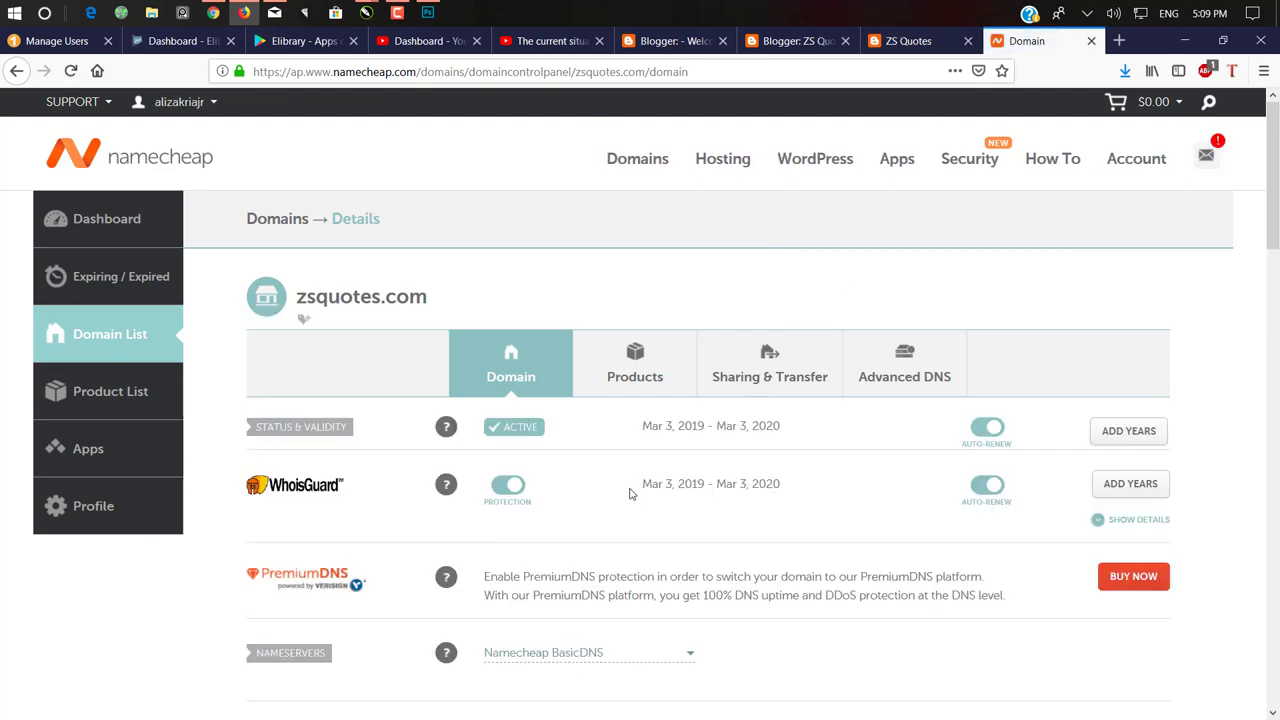
scroll(626, 490, down, 3)
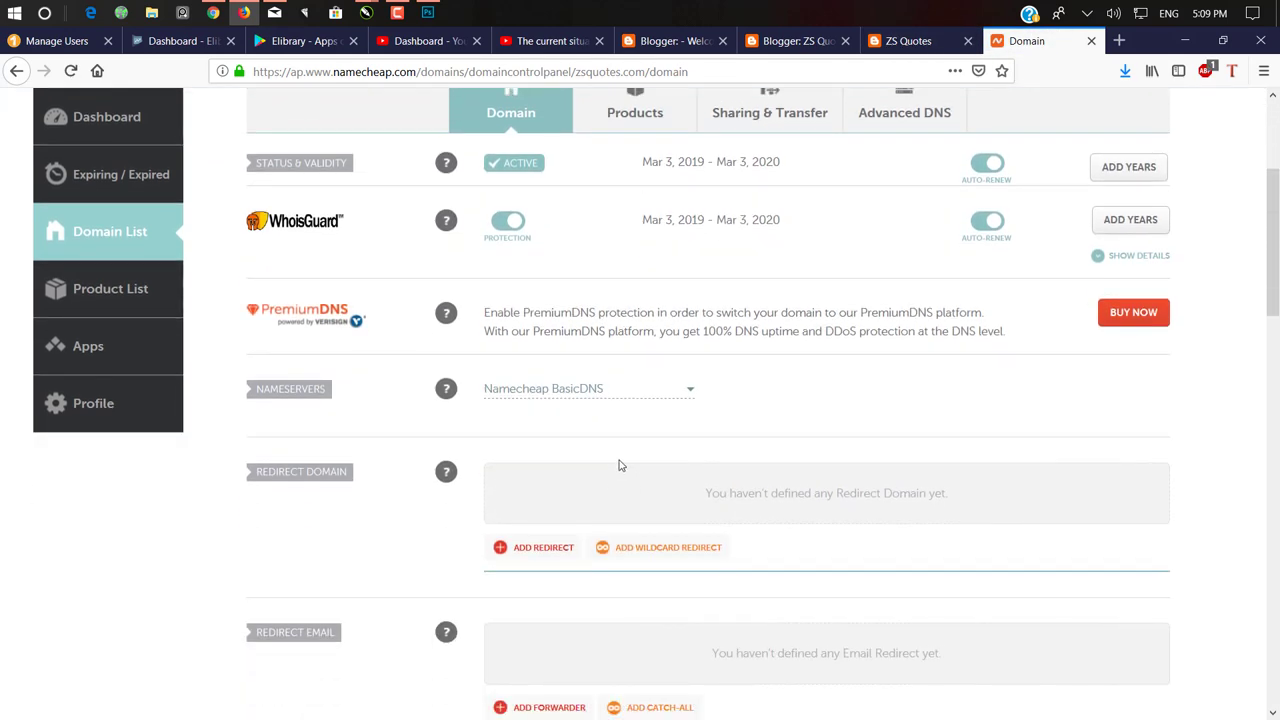
scroll(619, 465, down, 2)
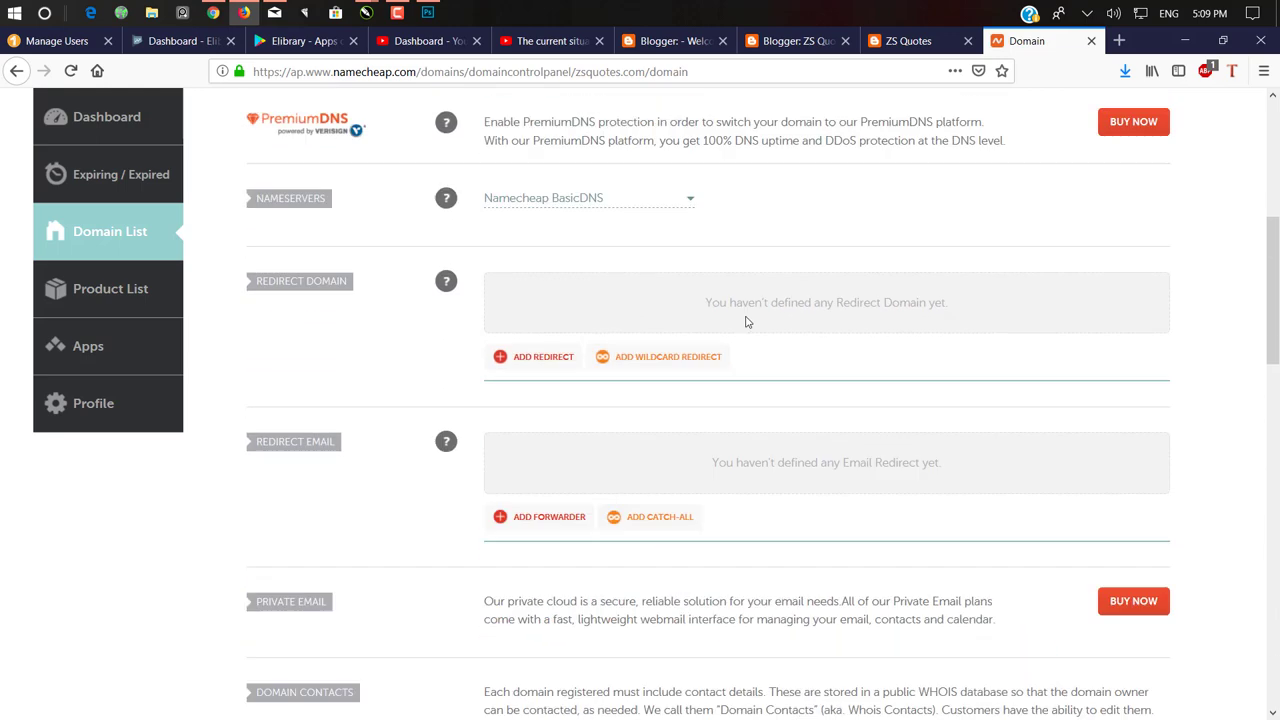
scroll(745, 322, up, 5)
key(ctrl+shift+Tab)
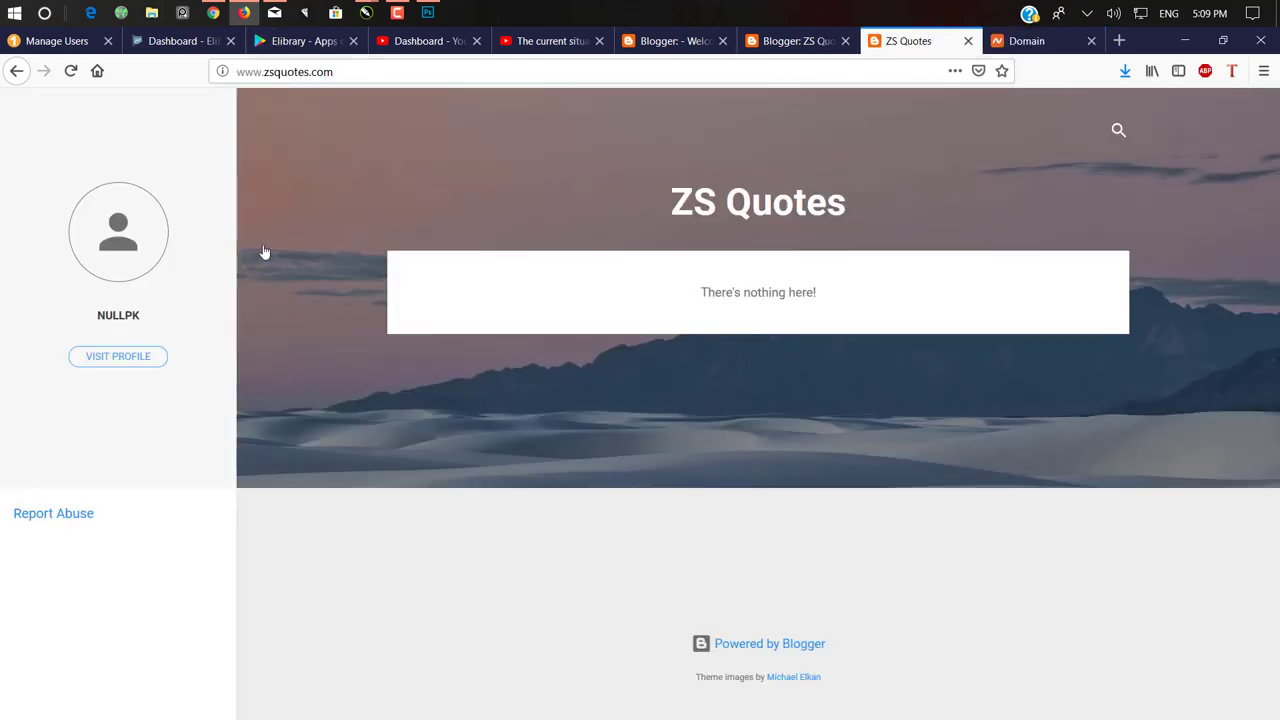
click(797, 41)
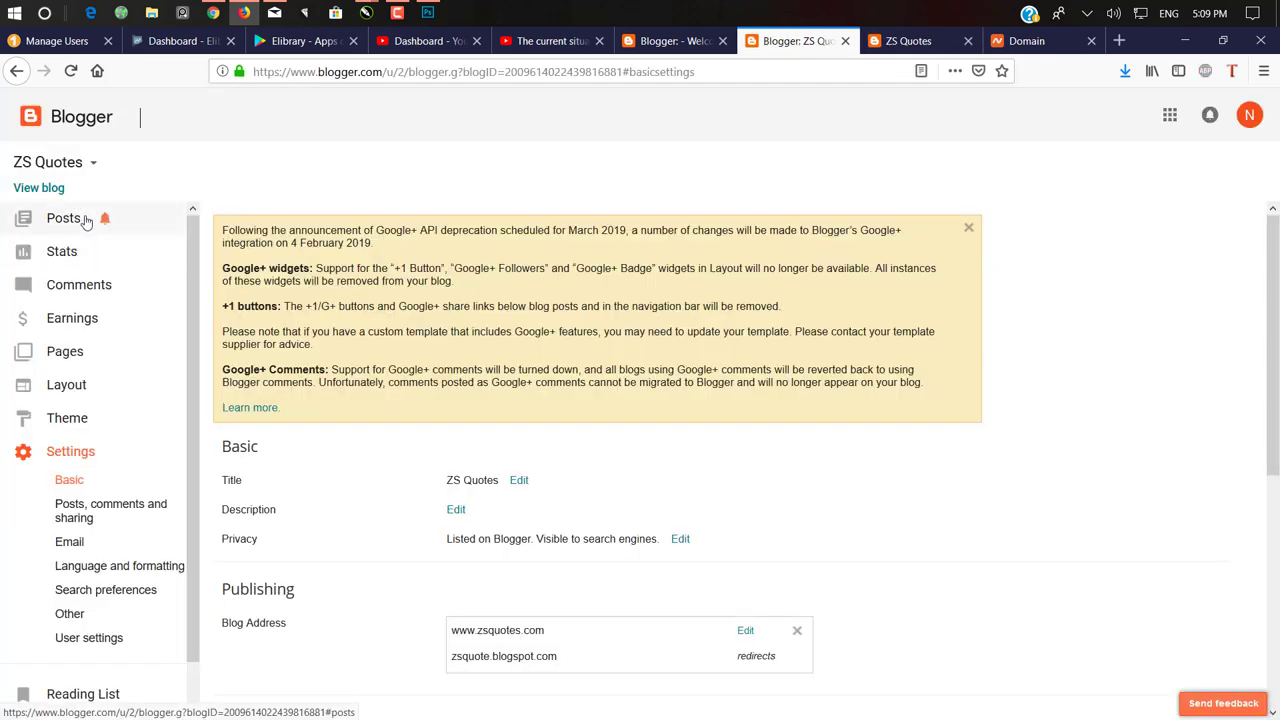
click(86, 220)
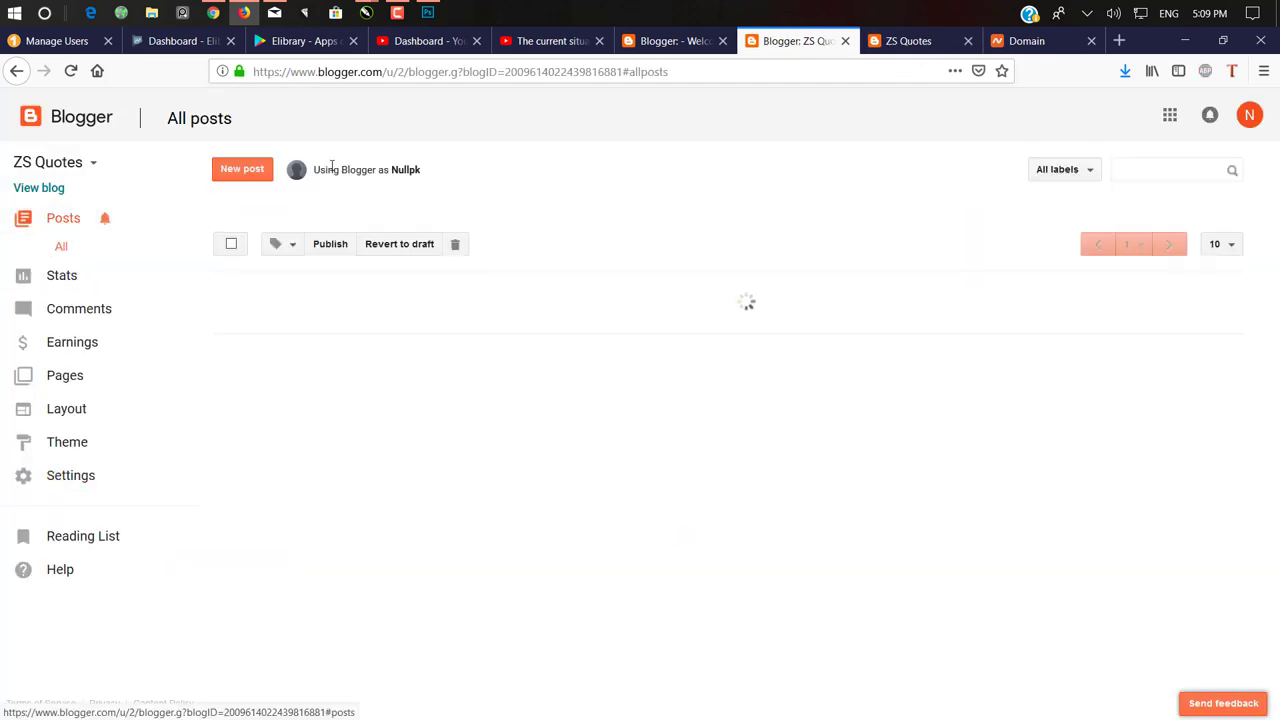
click(242, 170)
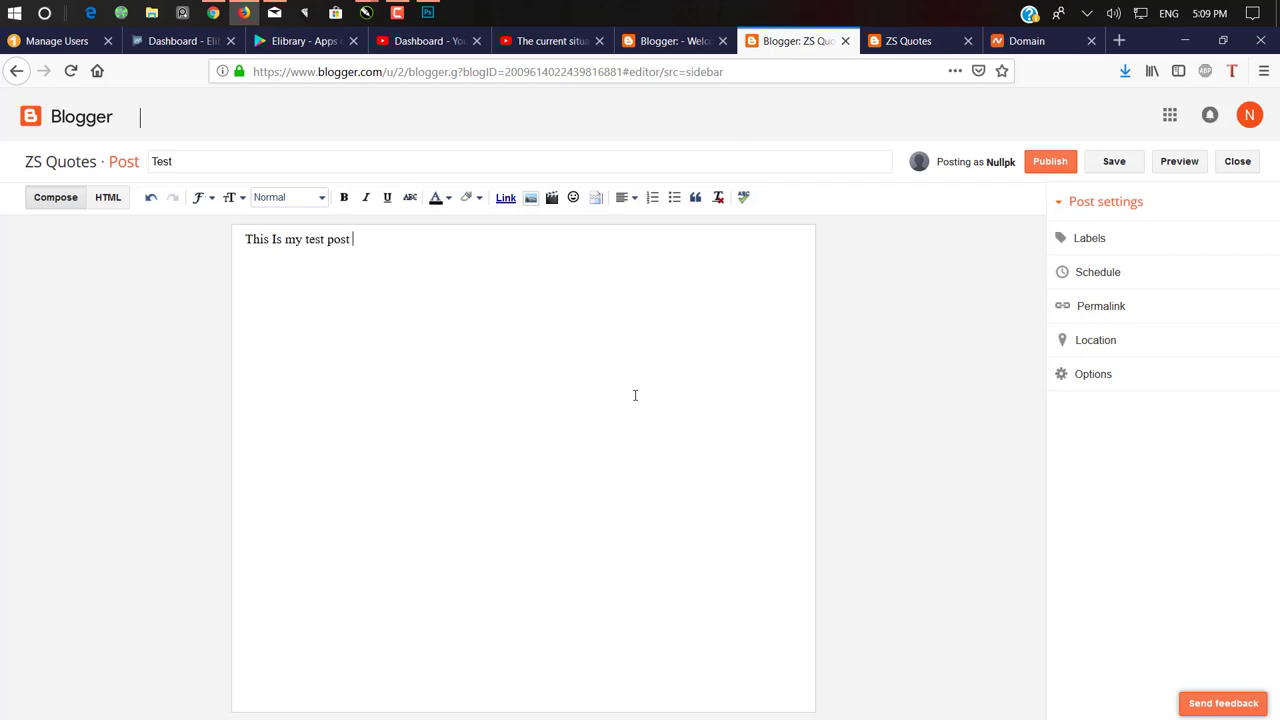
click(1049, 163)
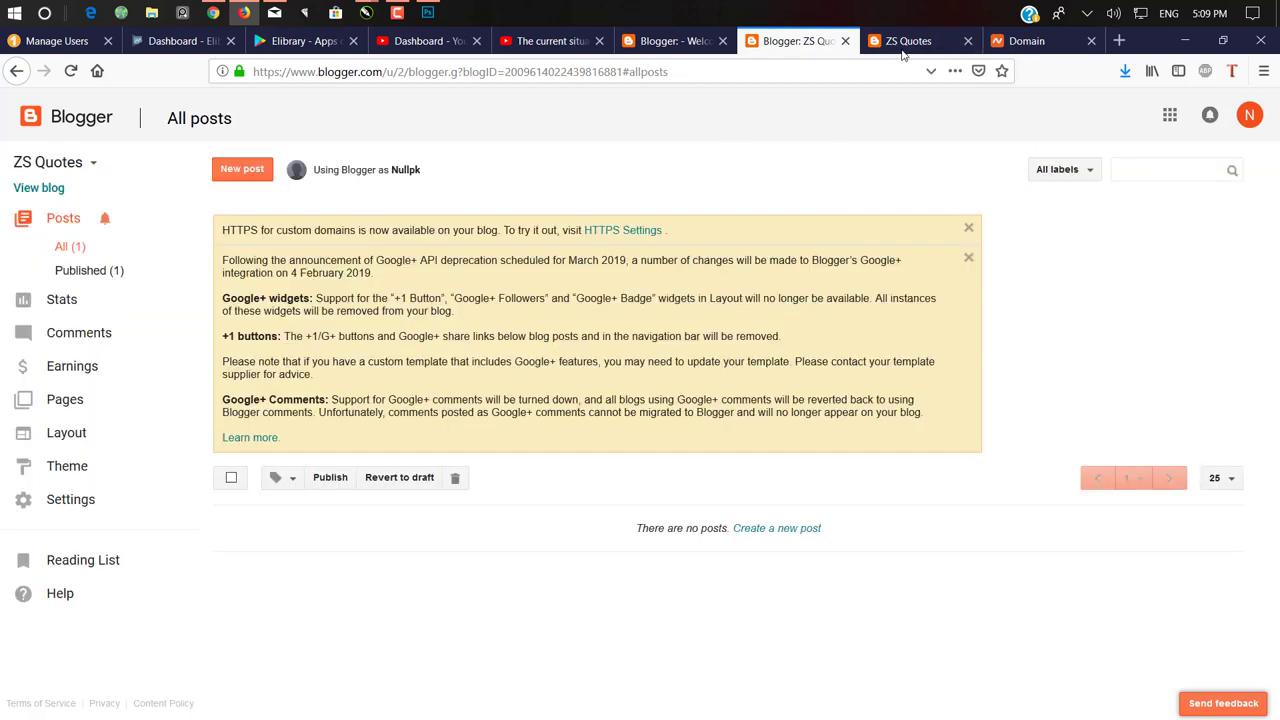
click(906, 41)
click(71, 71)
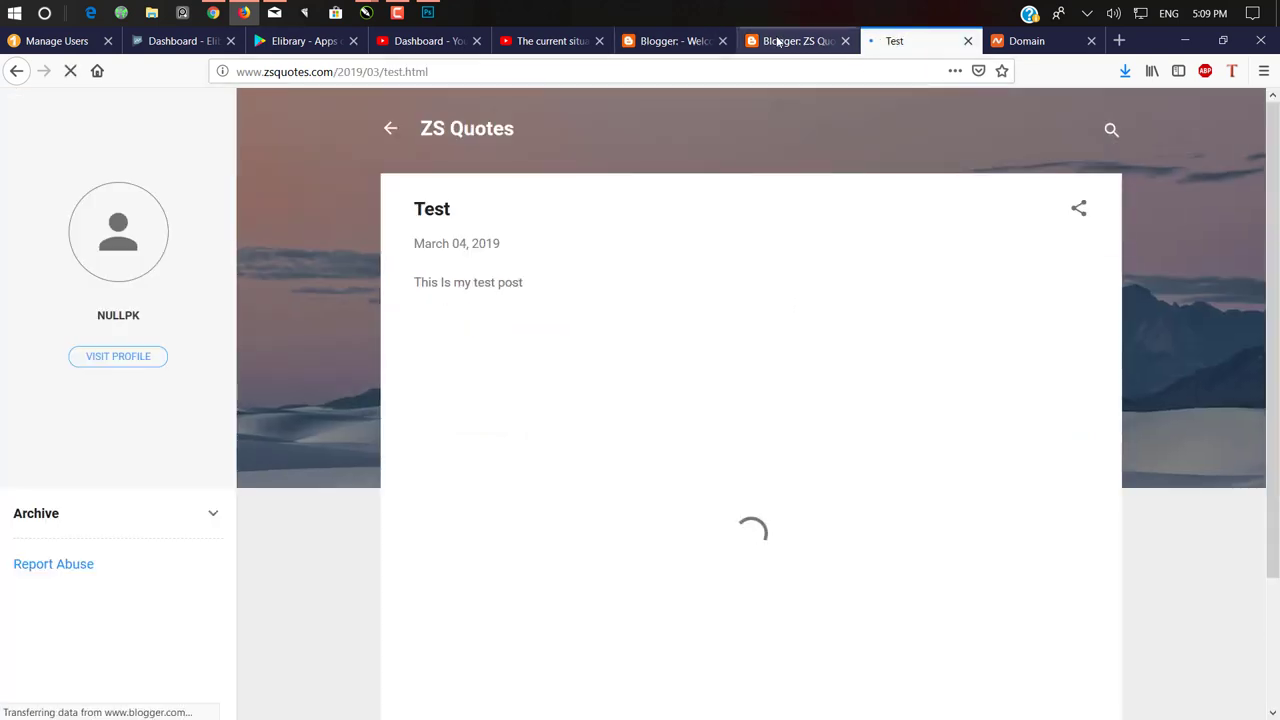
- Dismiss the Google+ notice in Blogger, open the HTTPS Settings link in a new browser tab and review the blog address and HTTPS options
click(787, 41)
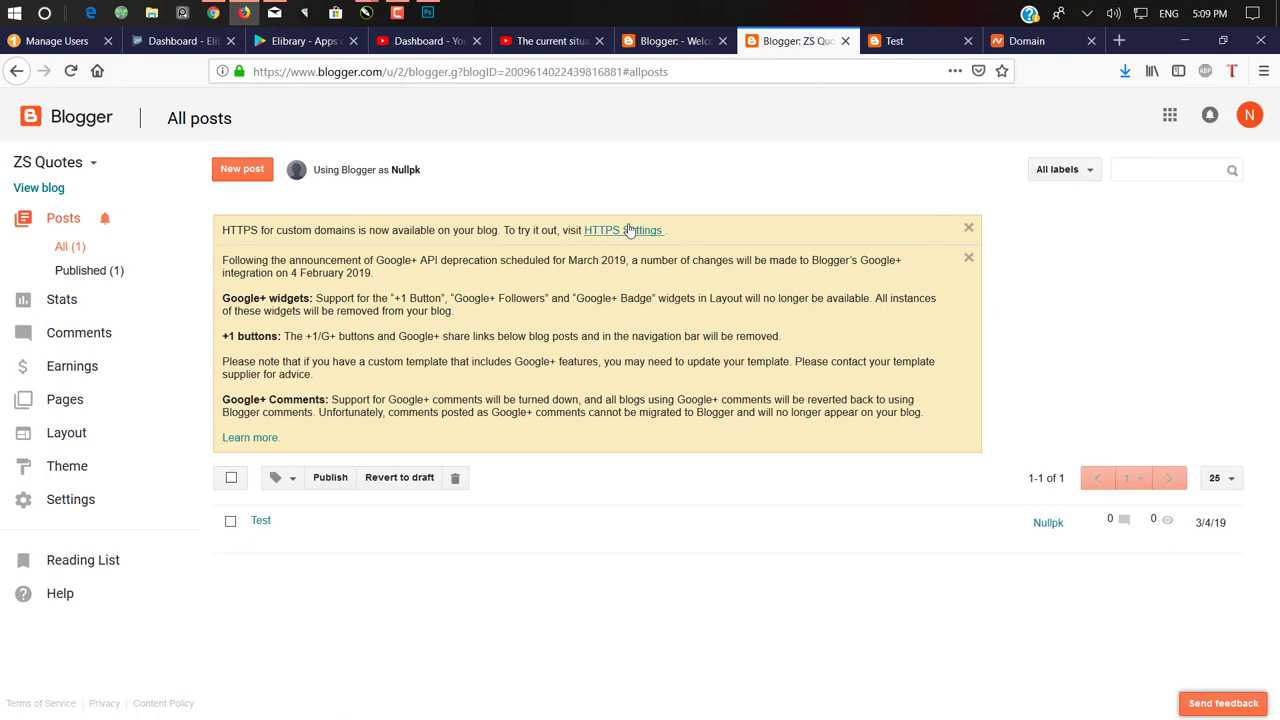
click(968, 258)
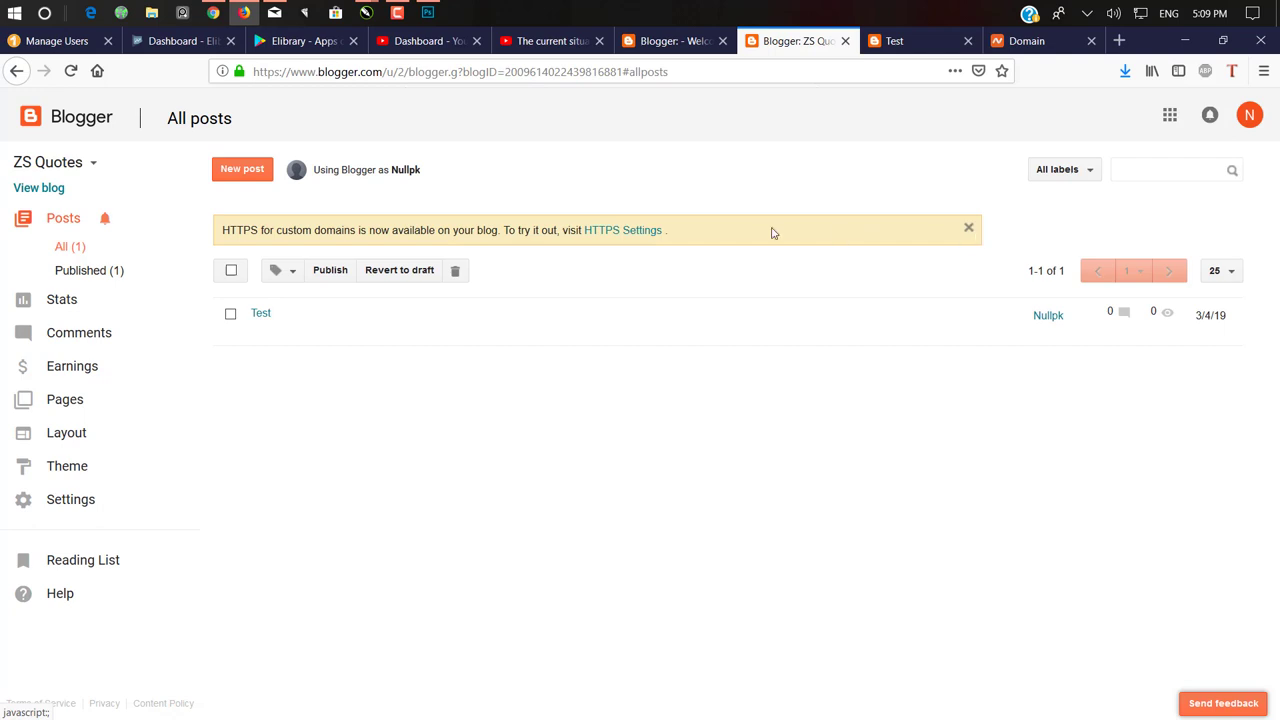
right_click(603, 229)
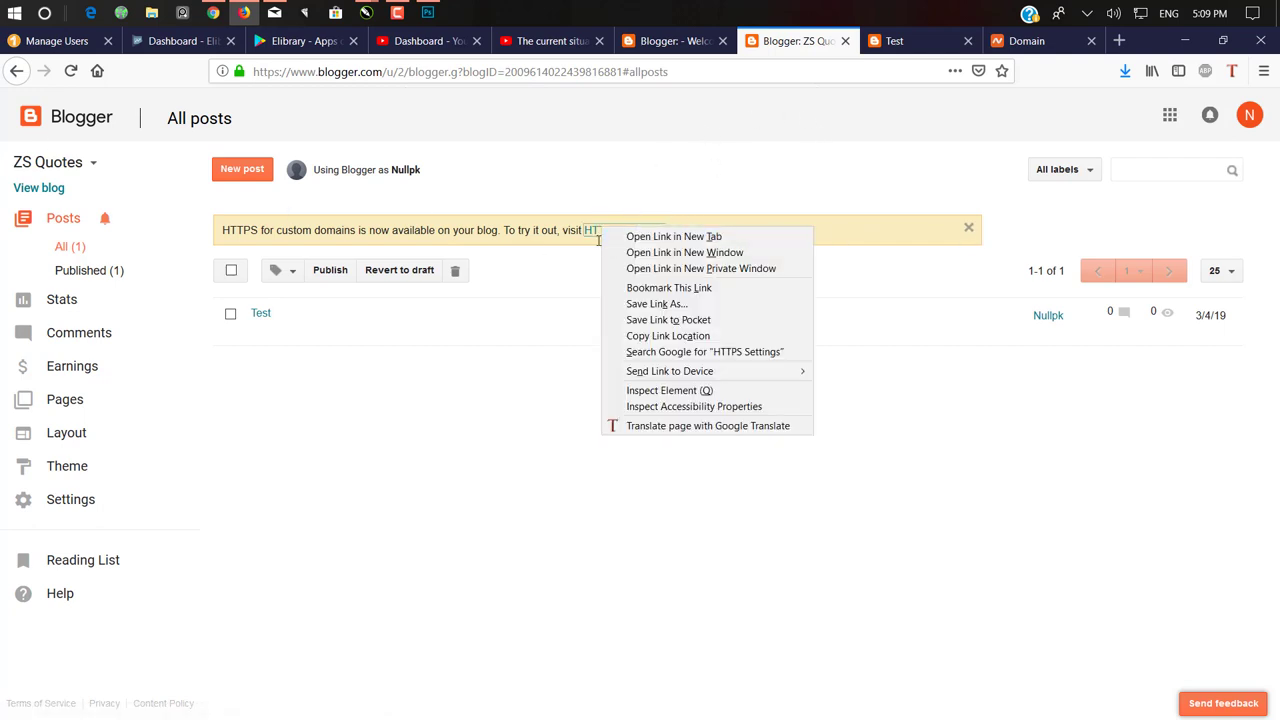
click(650, 236)
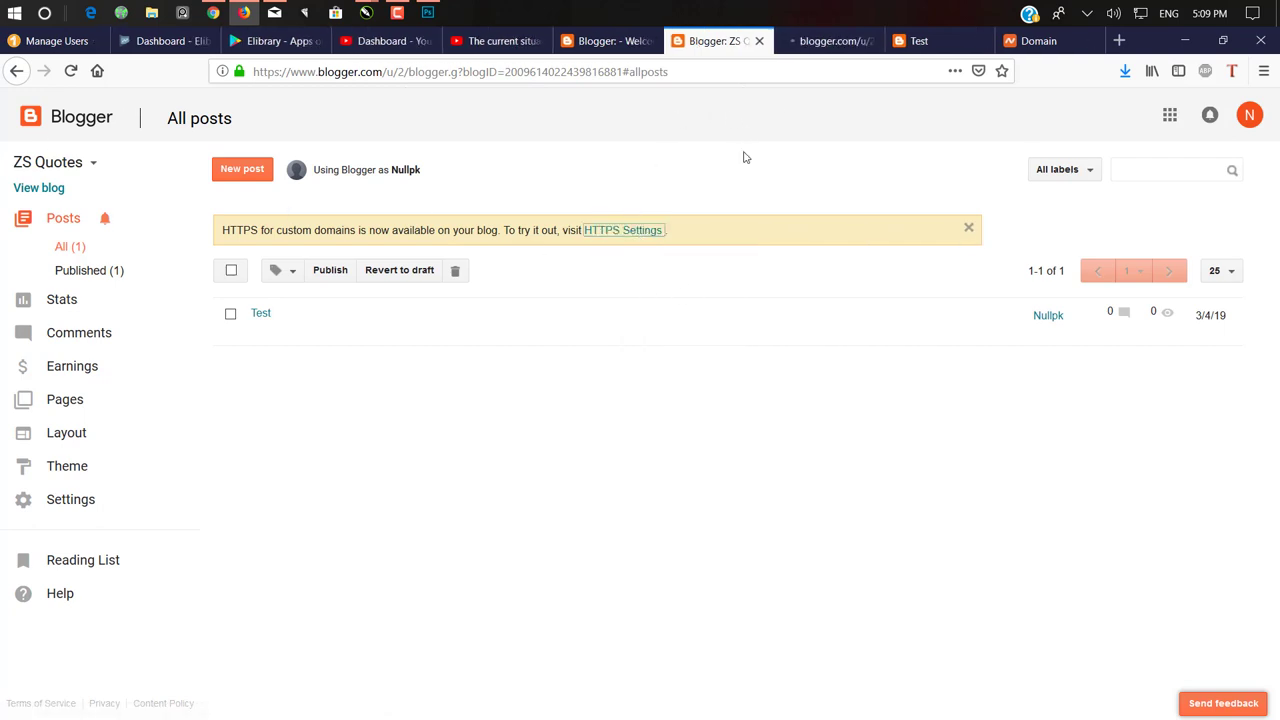
click(815, 45)
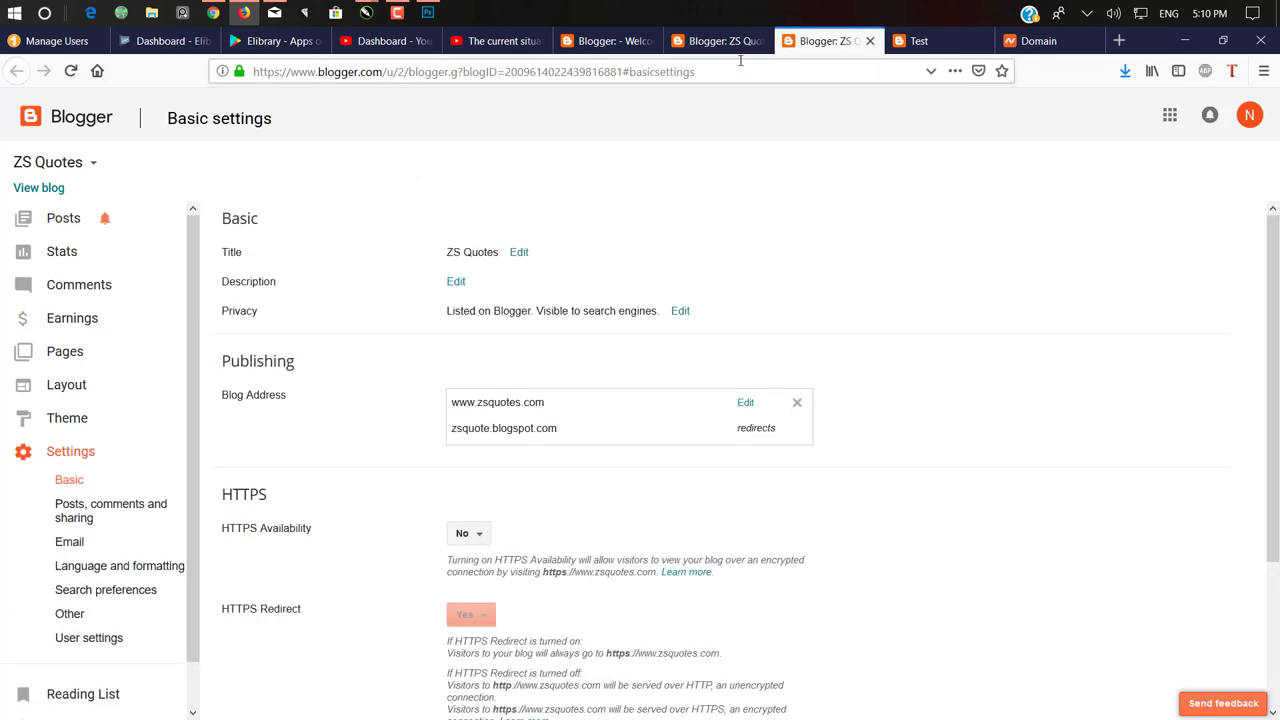
scroll(300, 366, down, 2)
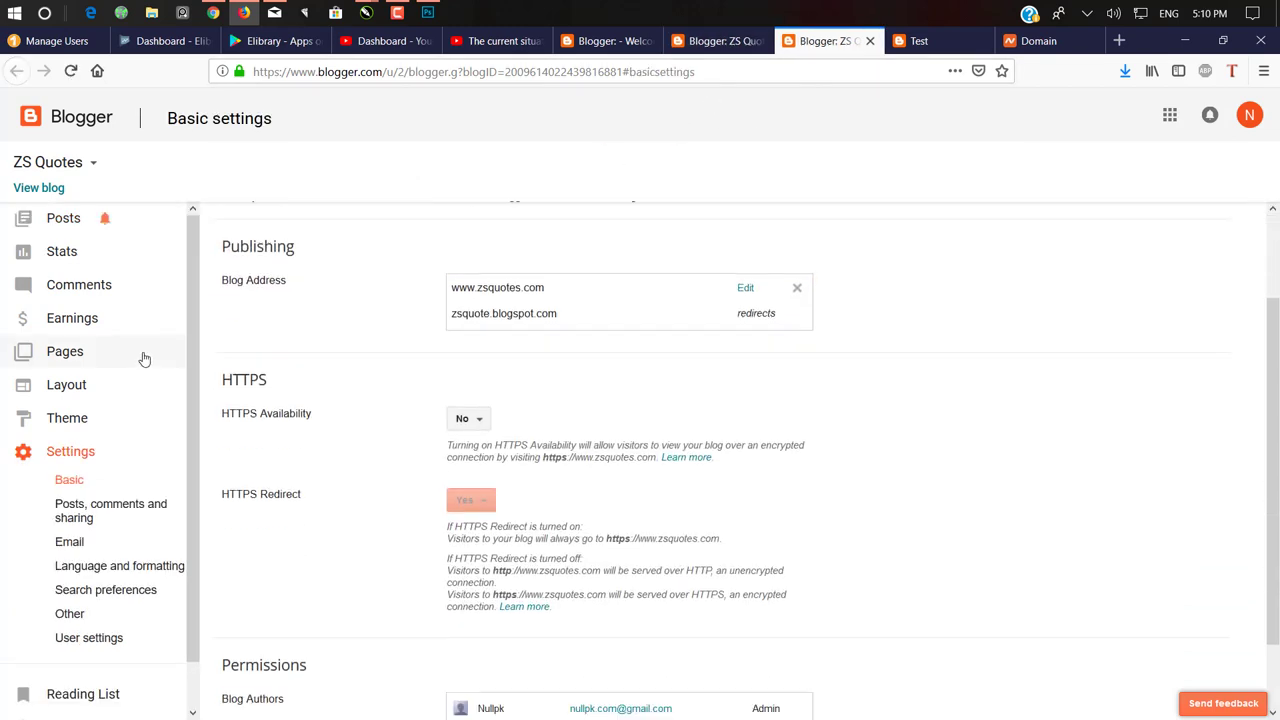
scroll(160, 420, down, 1)
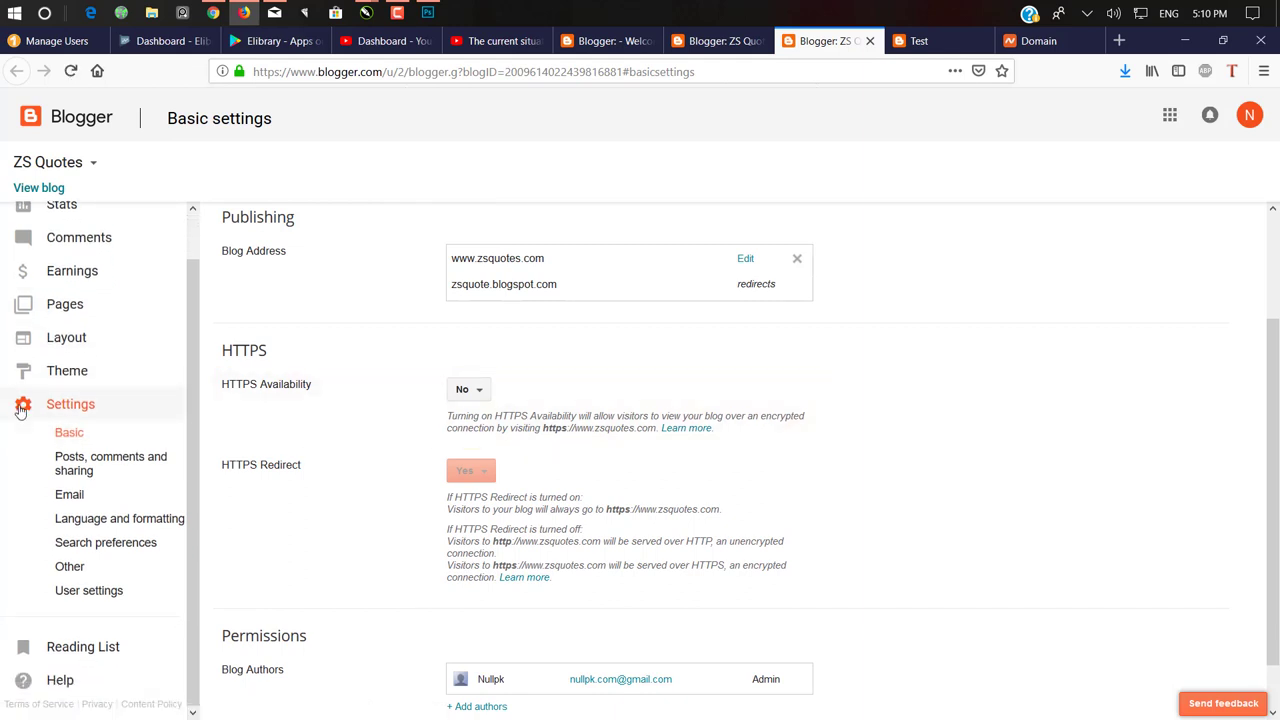
scroll(88, 425, up, 1)
- Look through Blogger's built-in themes for the ZS Quotes blog and open the current theme's HTML code
click(87, 424)
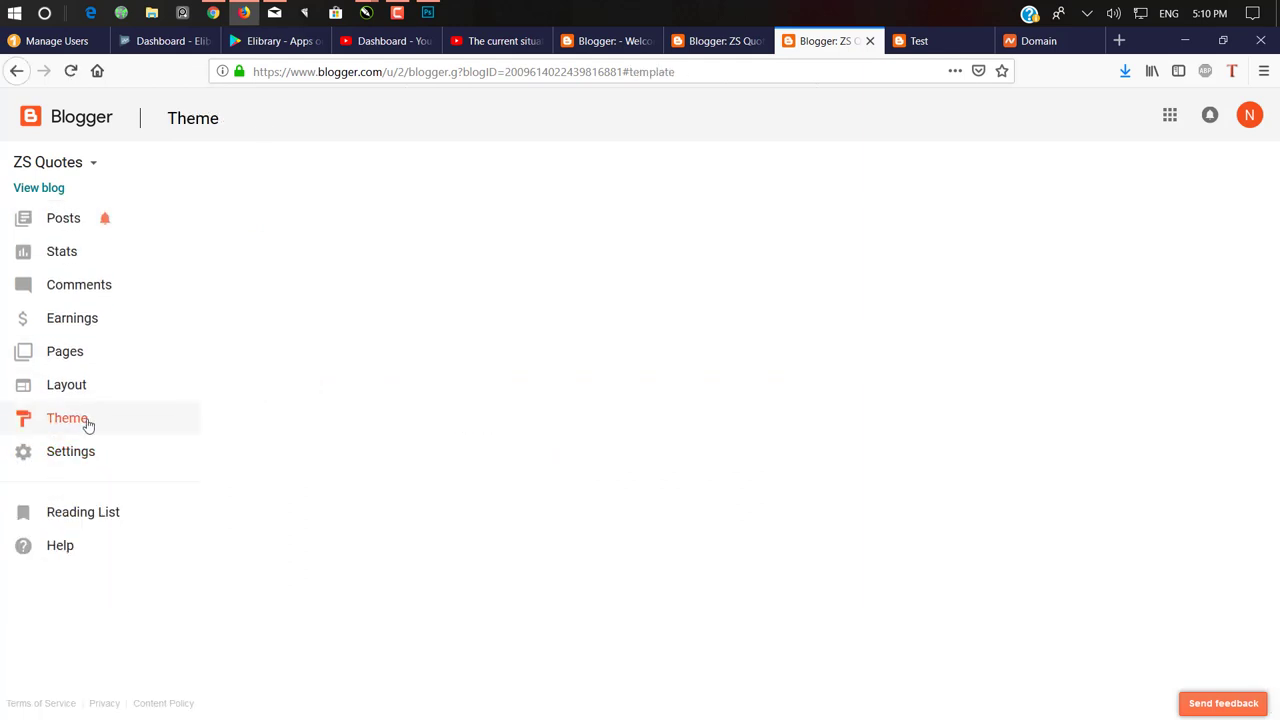
scroll(306, 509, down, 4)
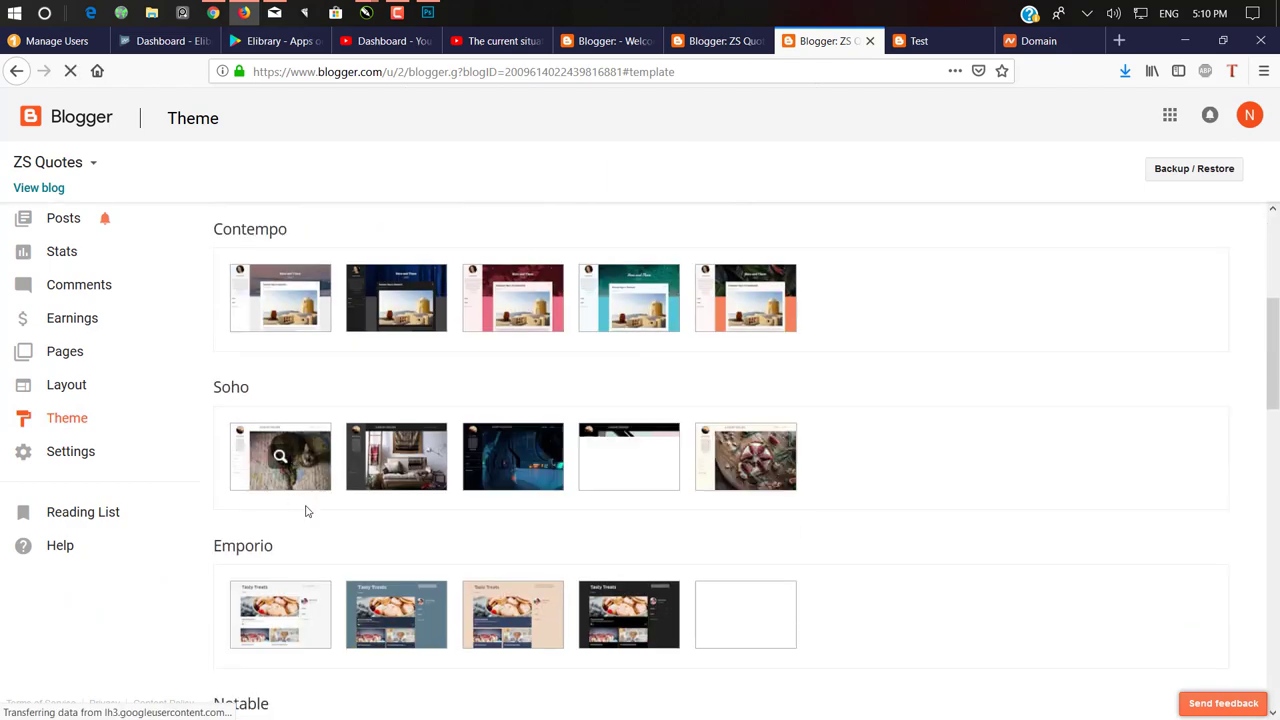
scroll(333, 387, down, 2)
scroll(333, 387, down, 6)
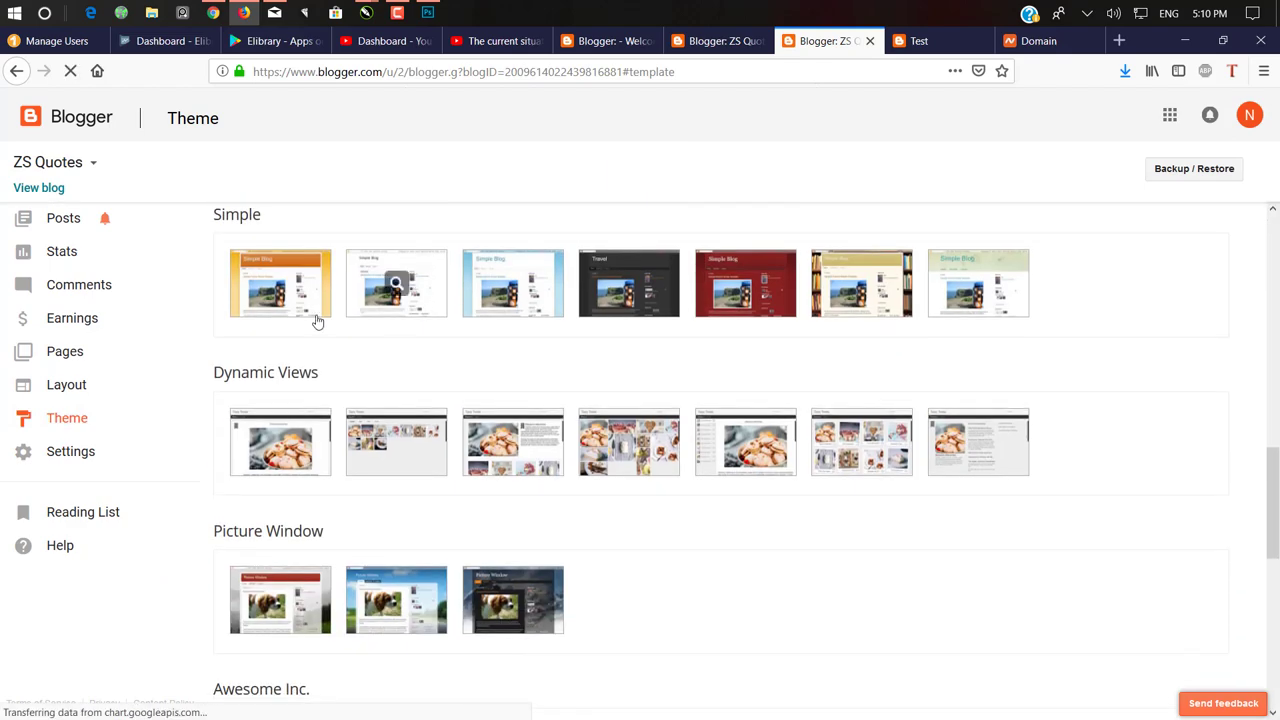
scroll(527, 567, up, 12)
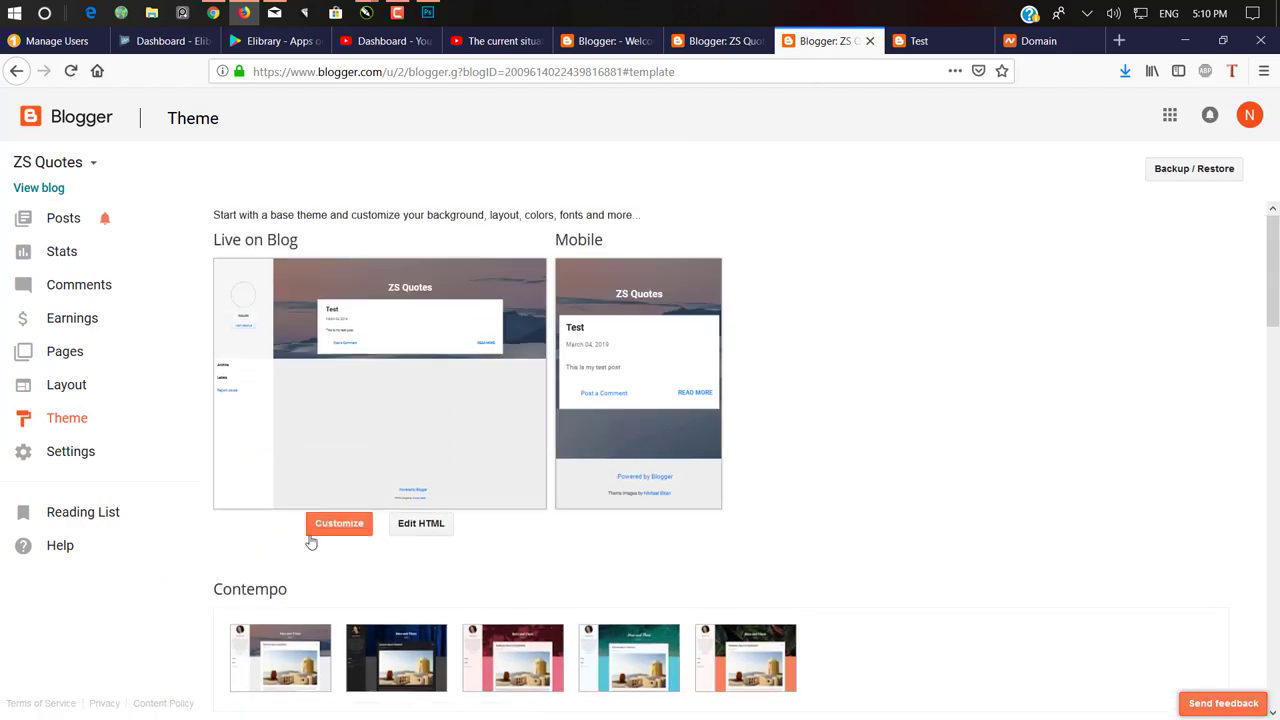
click(419, 526)
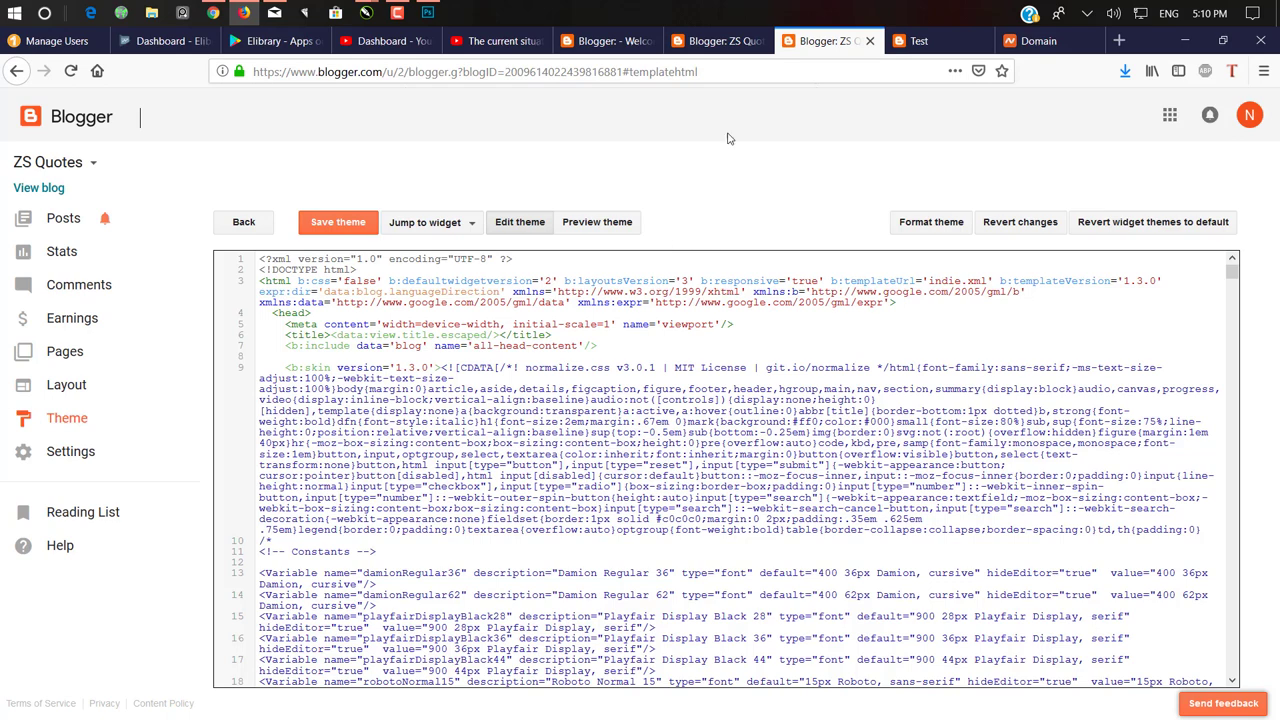
- Search Google for "blogger theme" in the posts tab and open the gooyaabitemplates.com result
click(715, 41)
click(733, 70)
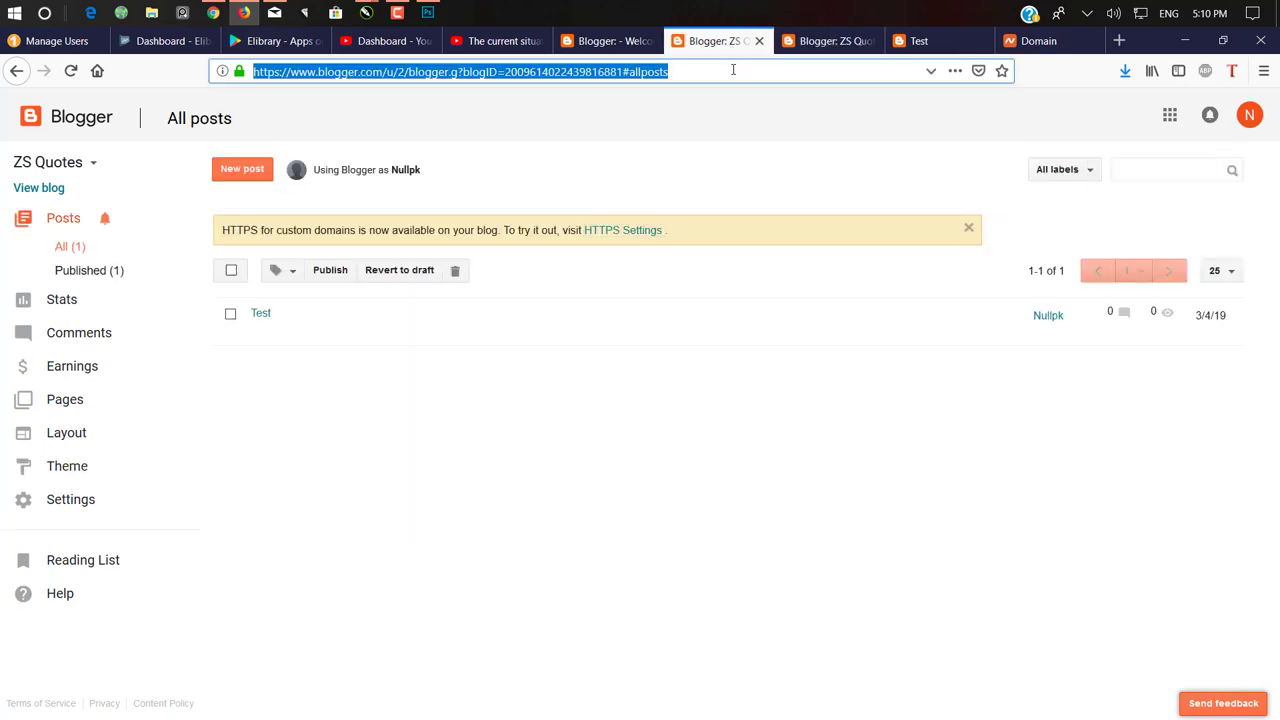
text(blogger)
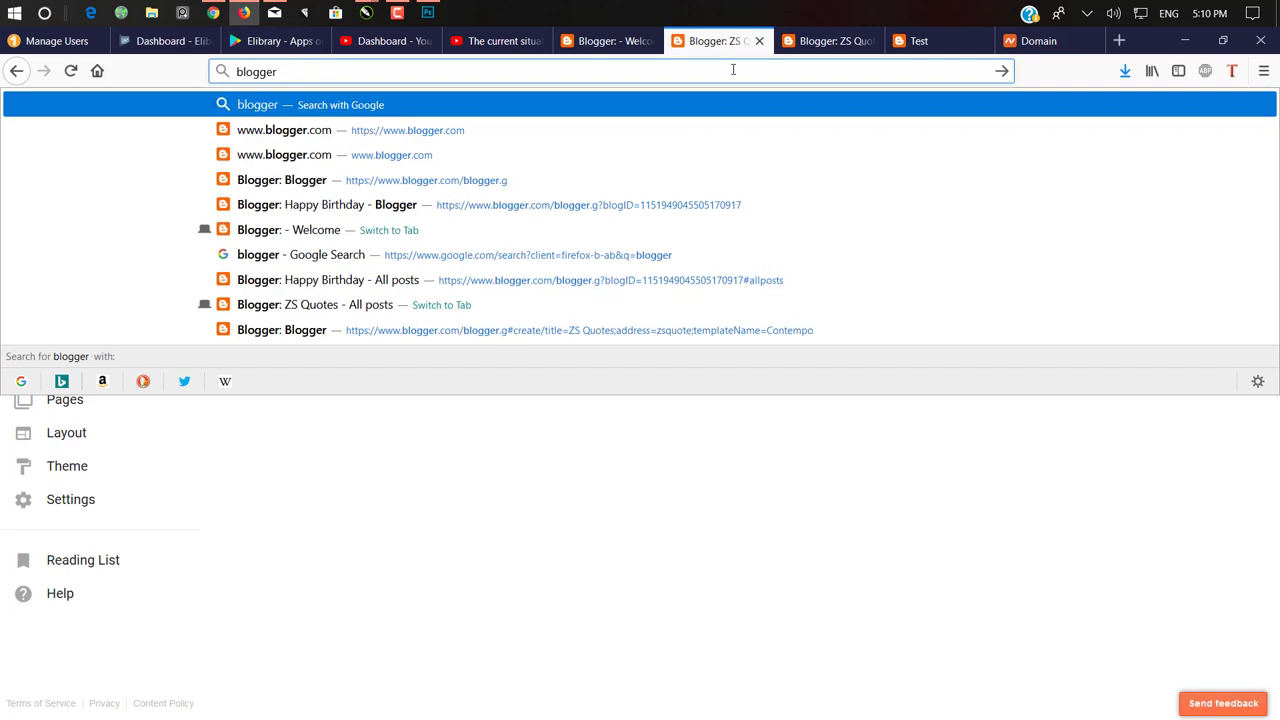
text( theme)
key(Return)
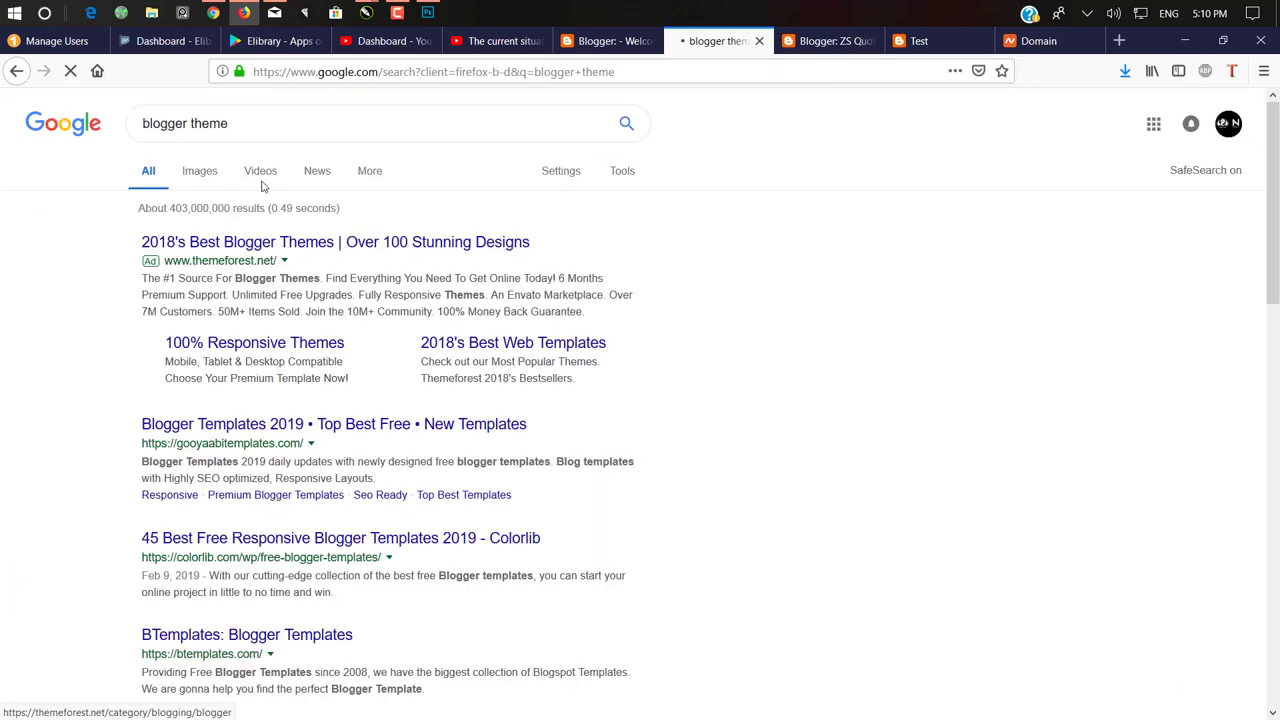
click(352, 428)
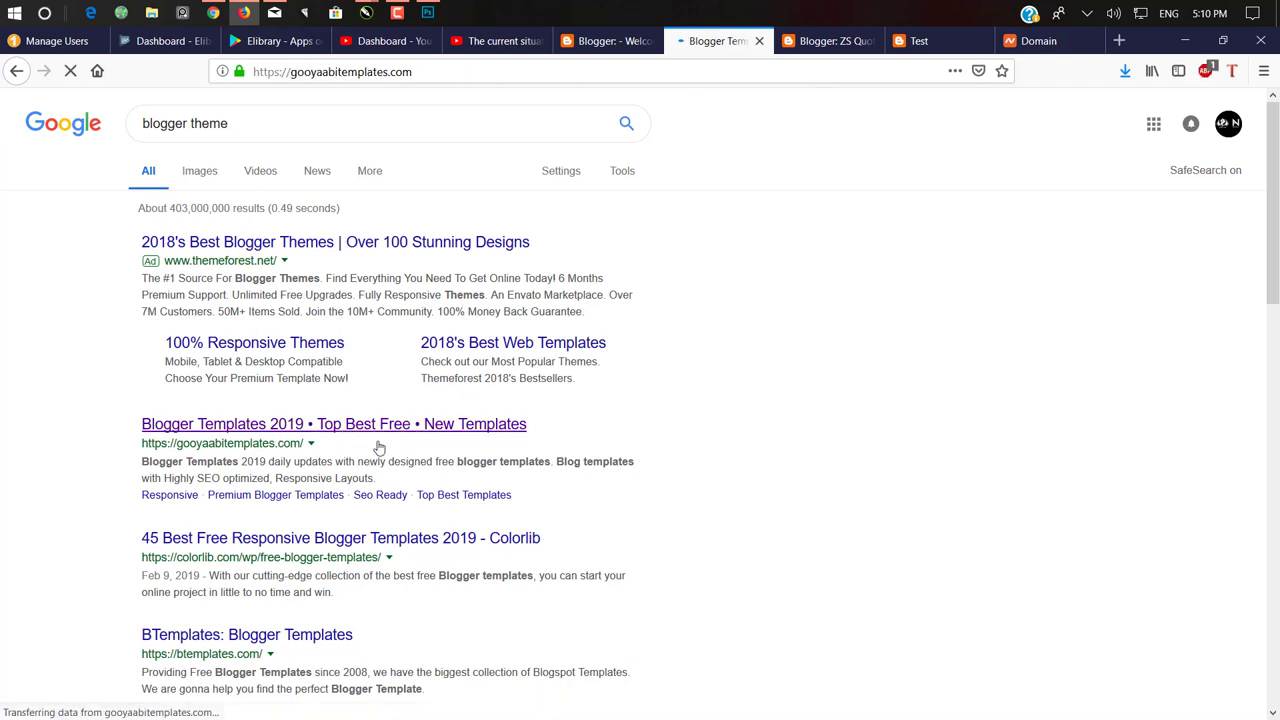
- Return from the theme's HTML code to the blog's Theme overview and switch back to the Gooyaabi Templates site
click(810, 40)
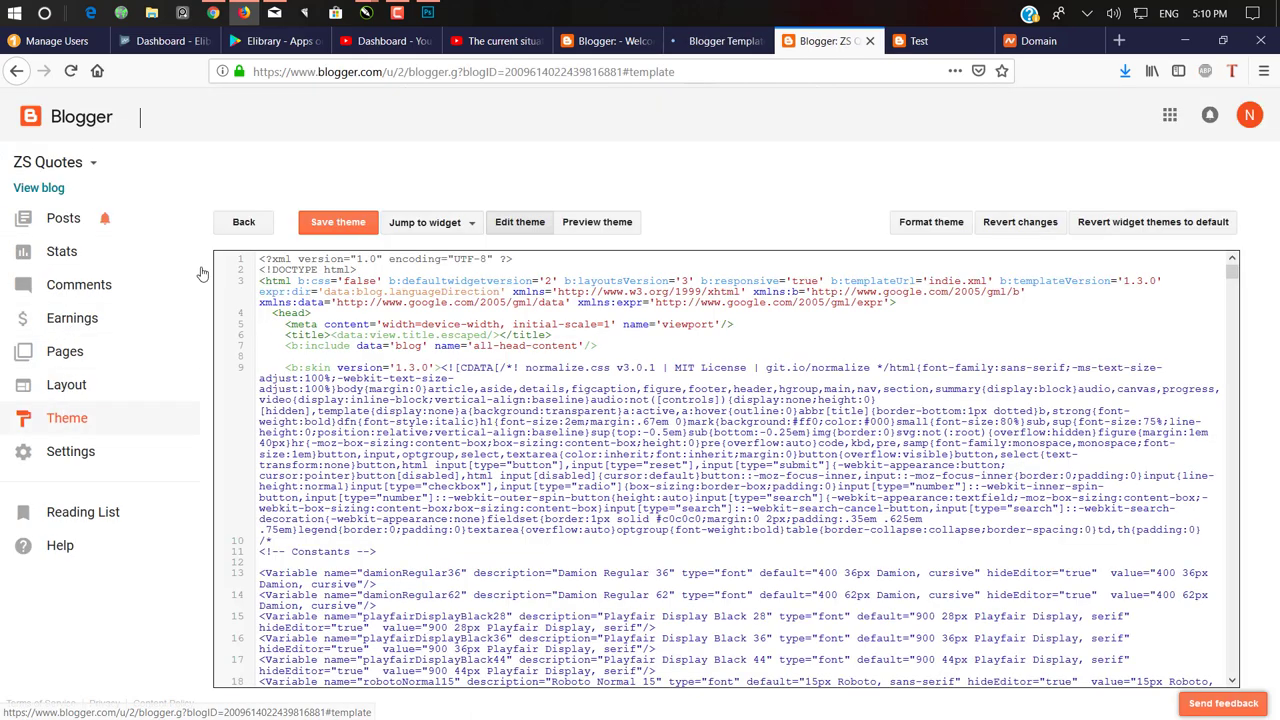
click(67, 418)
click(718, 40)
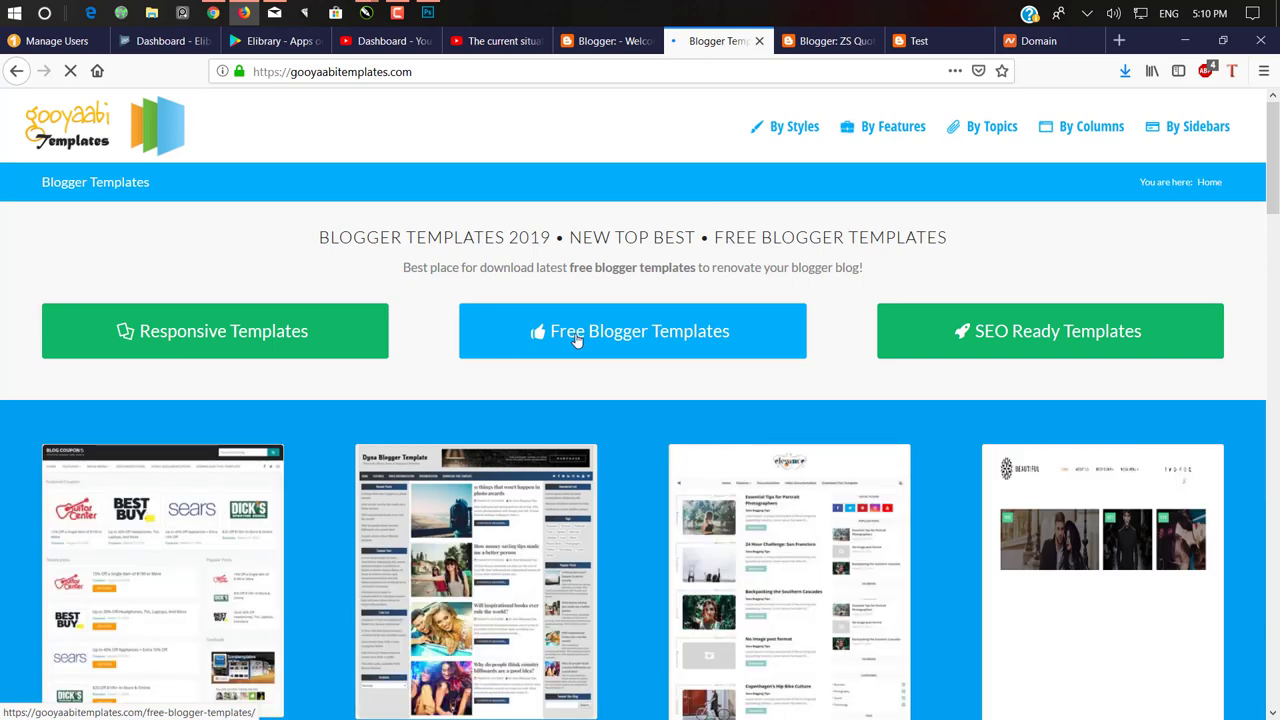
- Look through the free templates on the Gooyaabi Templates home page down to the top best free templates of 2019
scroll(517, 341, down, 5)
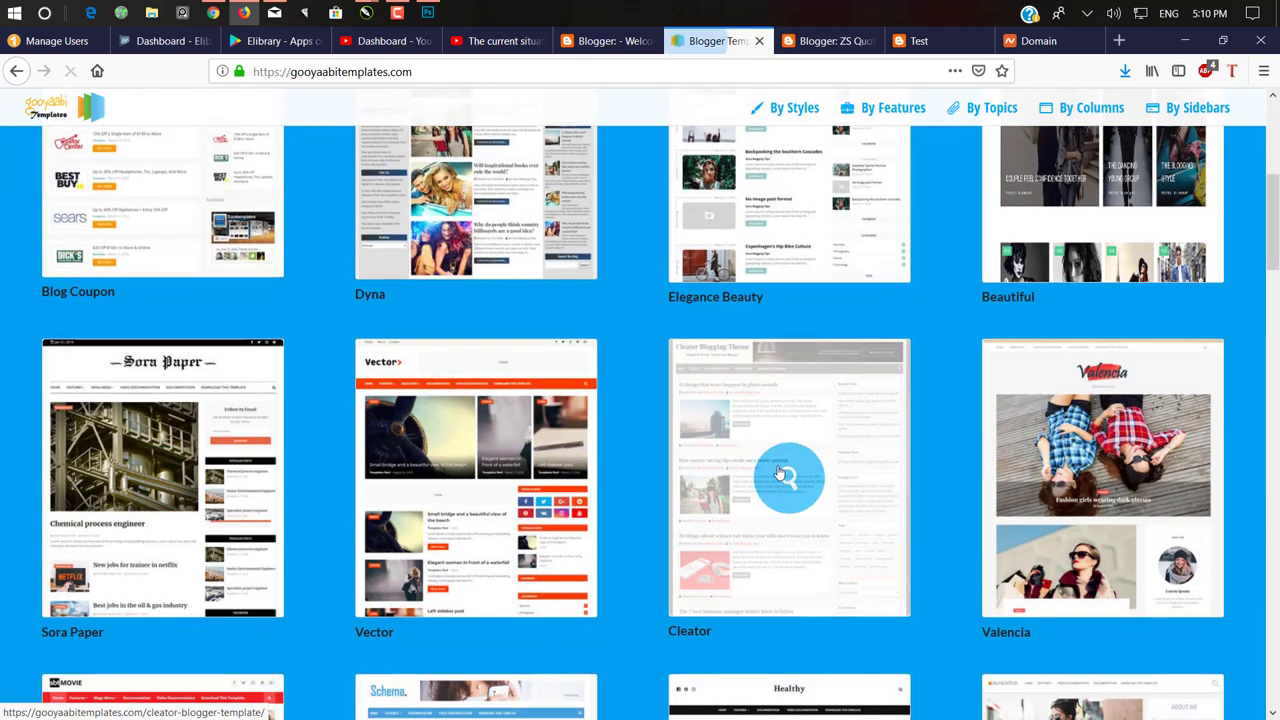
scroll(760, 440, down, 5)
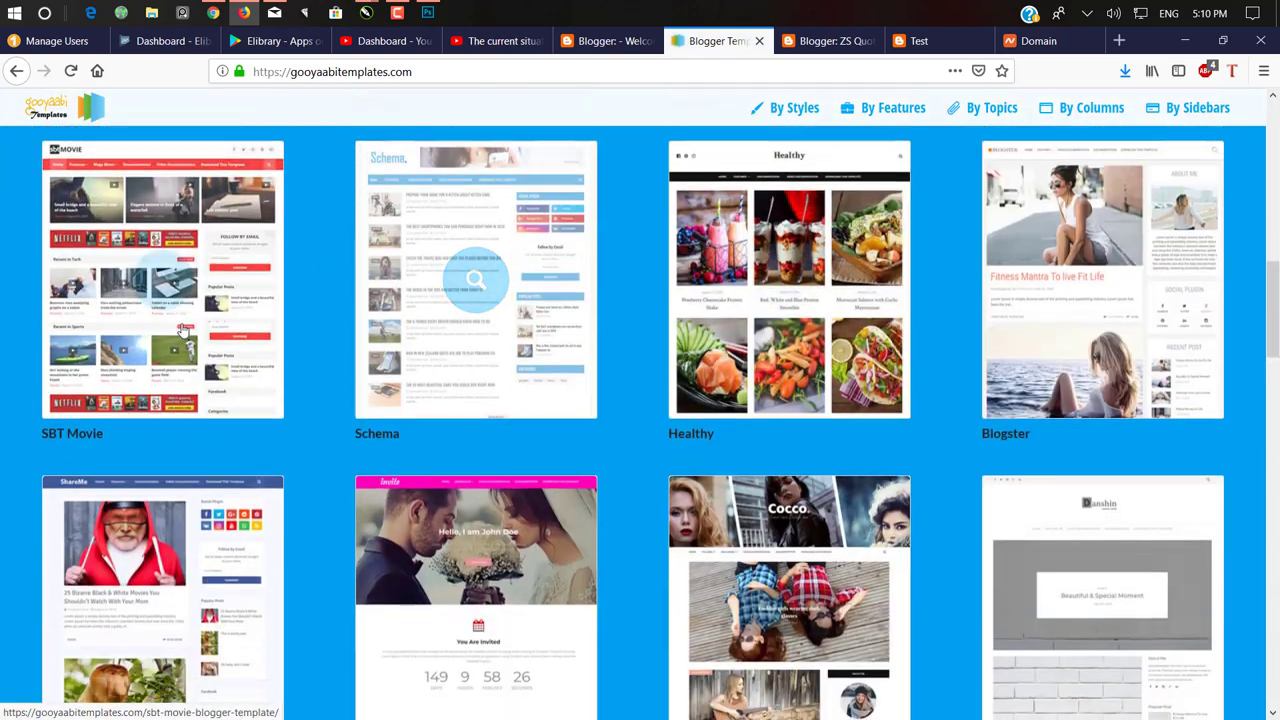
scroll(300, 265, down, 2)
scroll(202, 273, up, 5)
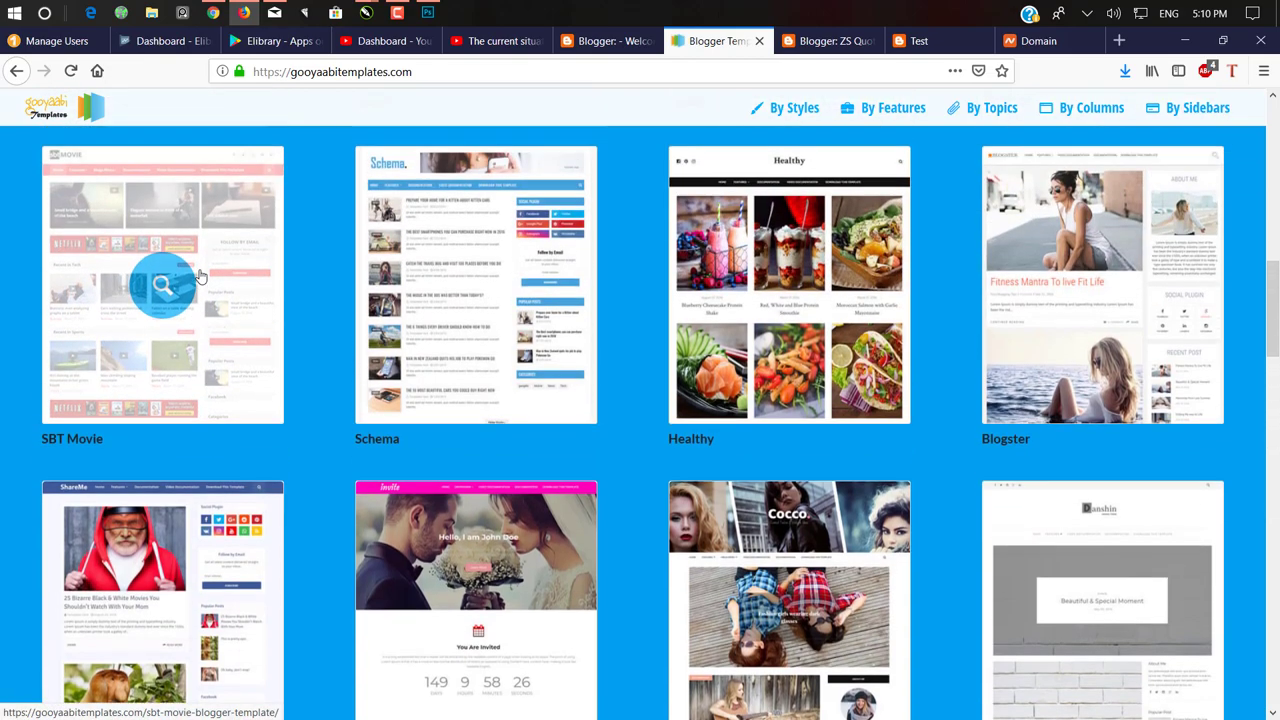
scroll(515, 345, down, 3)
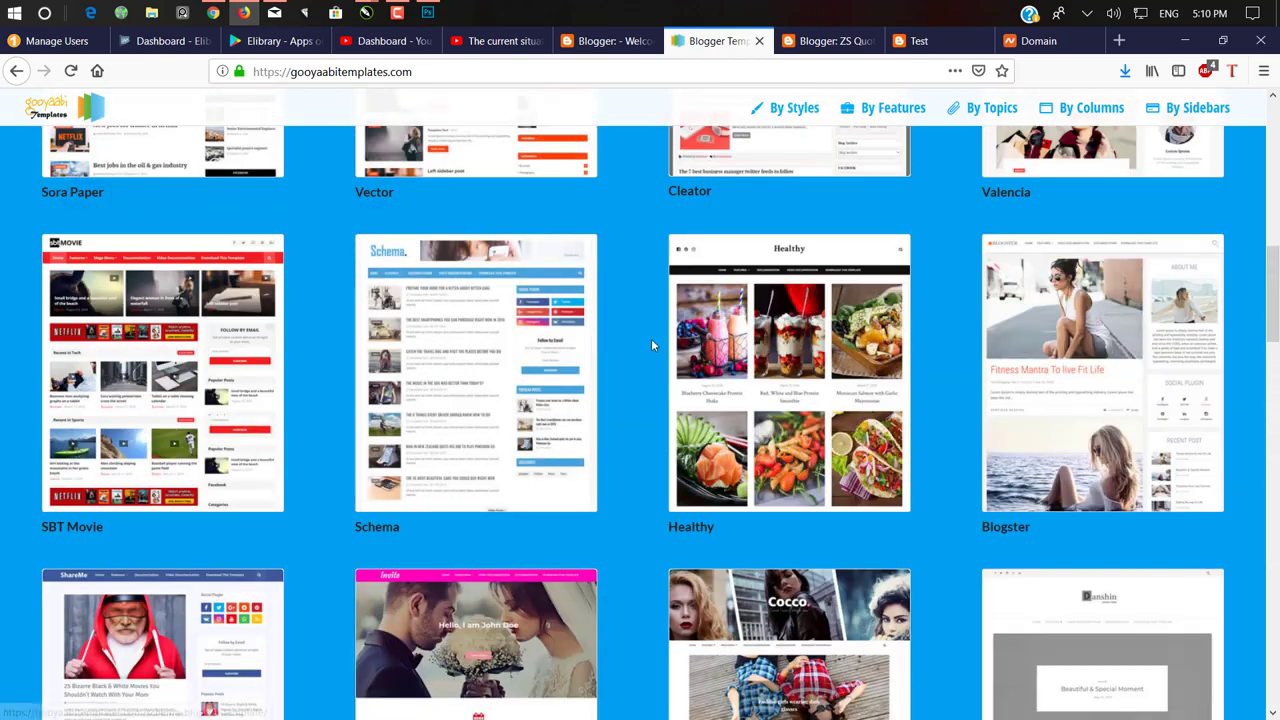
scroll(651, 338, down, 5)
scroll(641, 340, up, 1)
scroll(641, 340, down, 4)
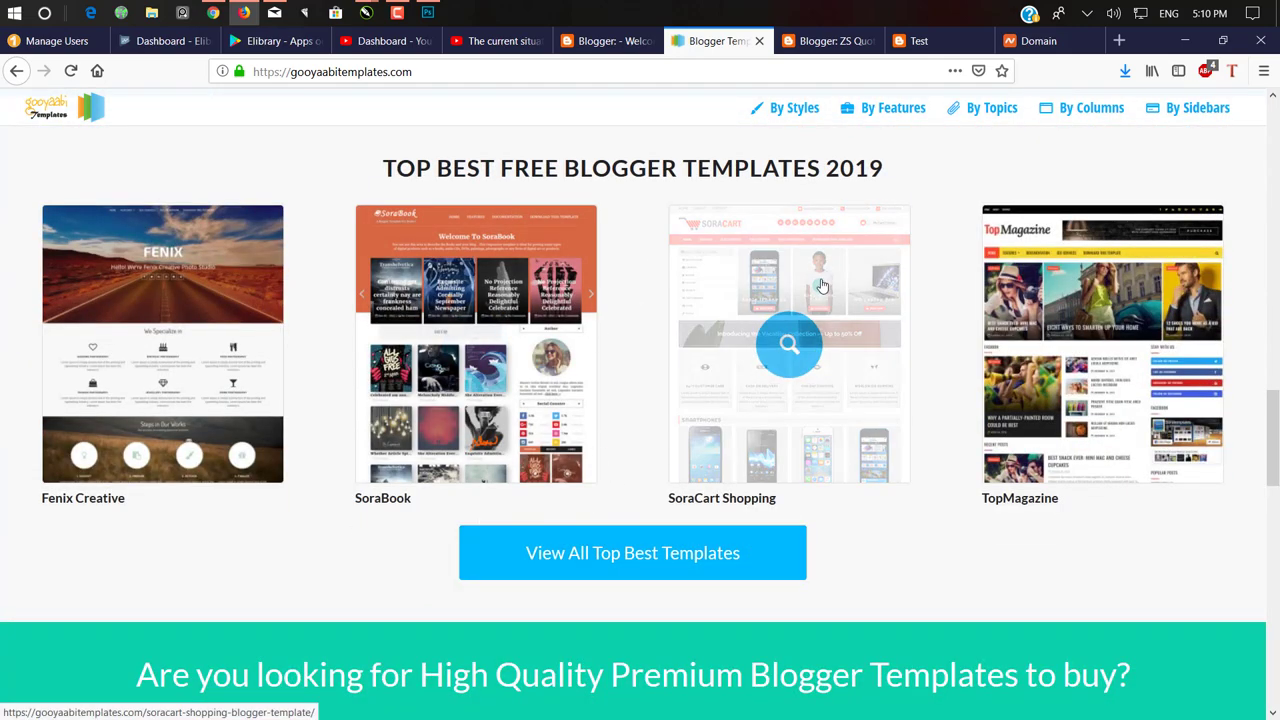
- View all top best templates and open the Hot Magazine template's page
click(629, 578)
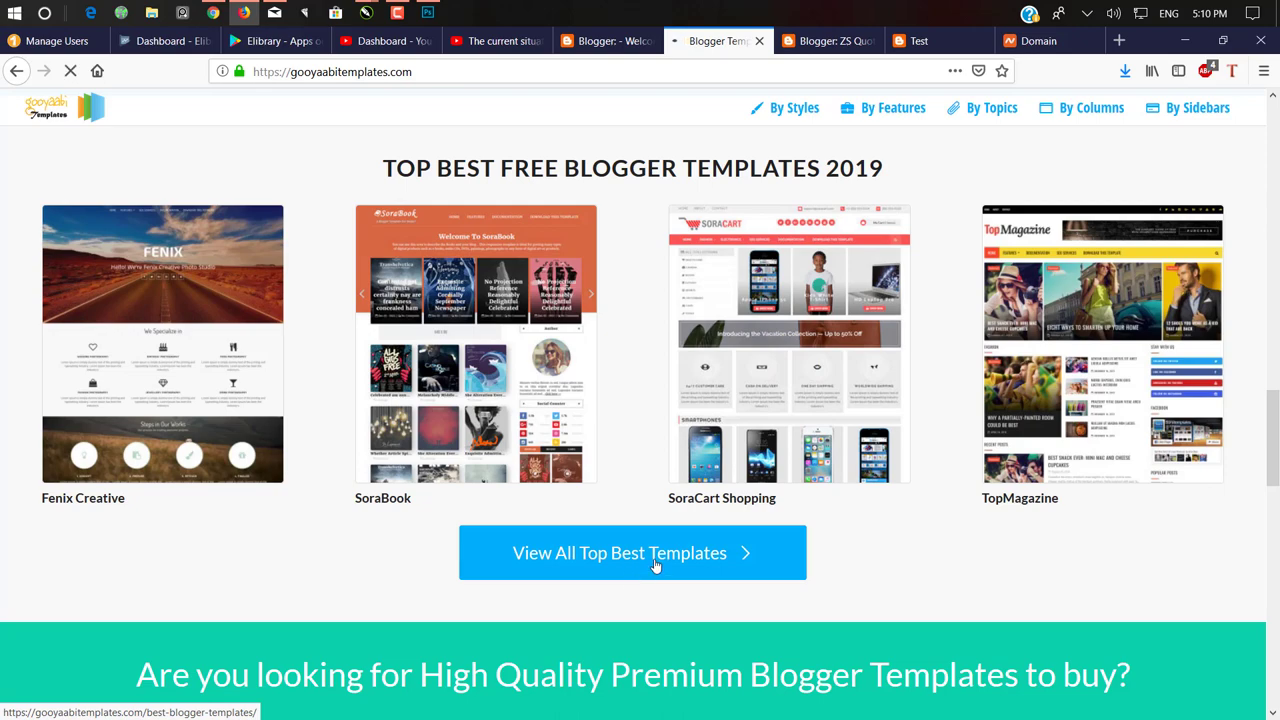
scroll(406, 389, down, 5)
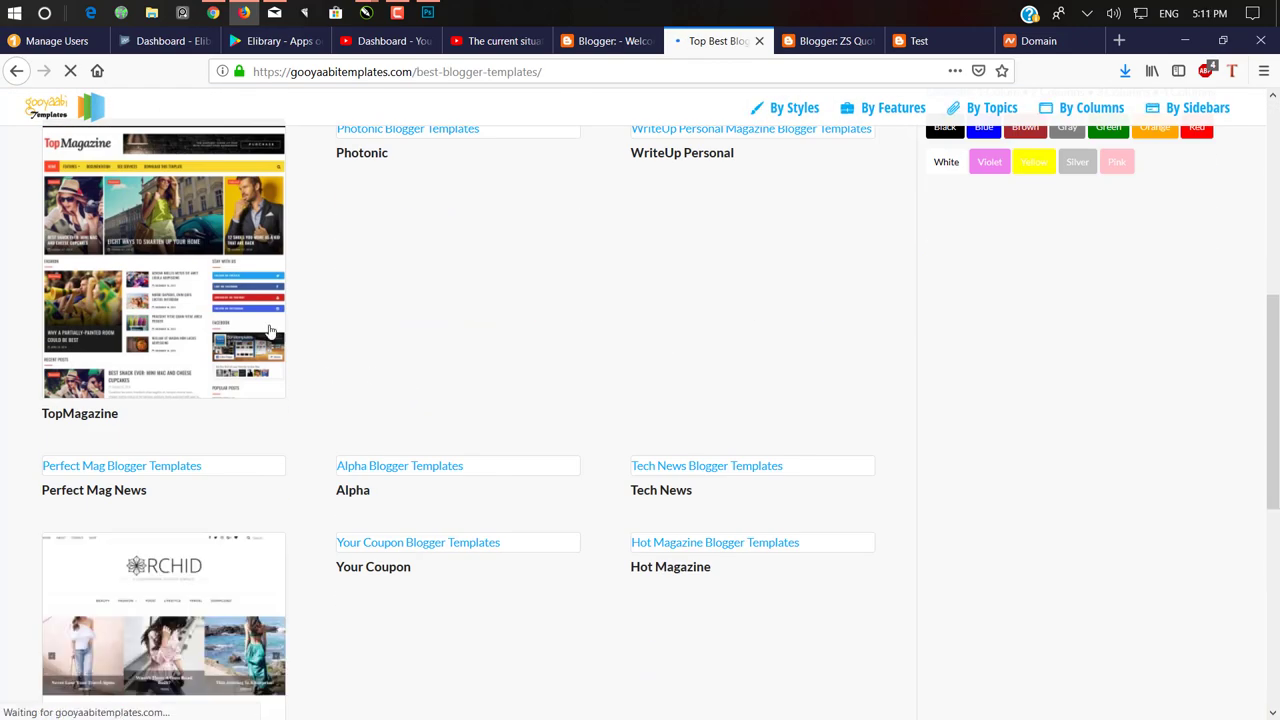
scroll(269, 330, down, 5)
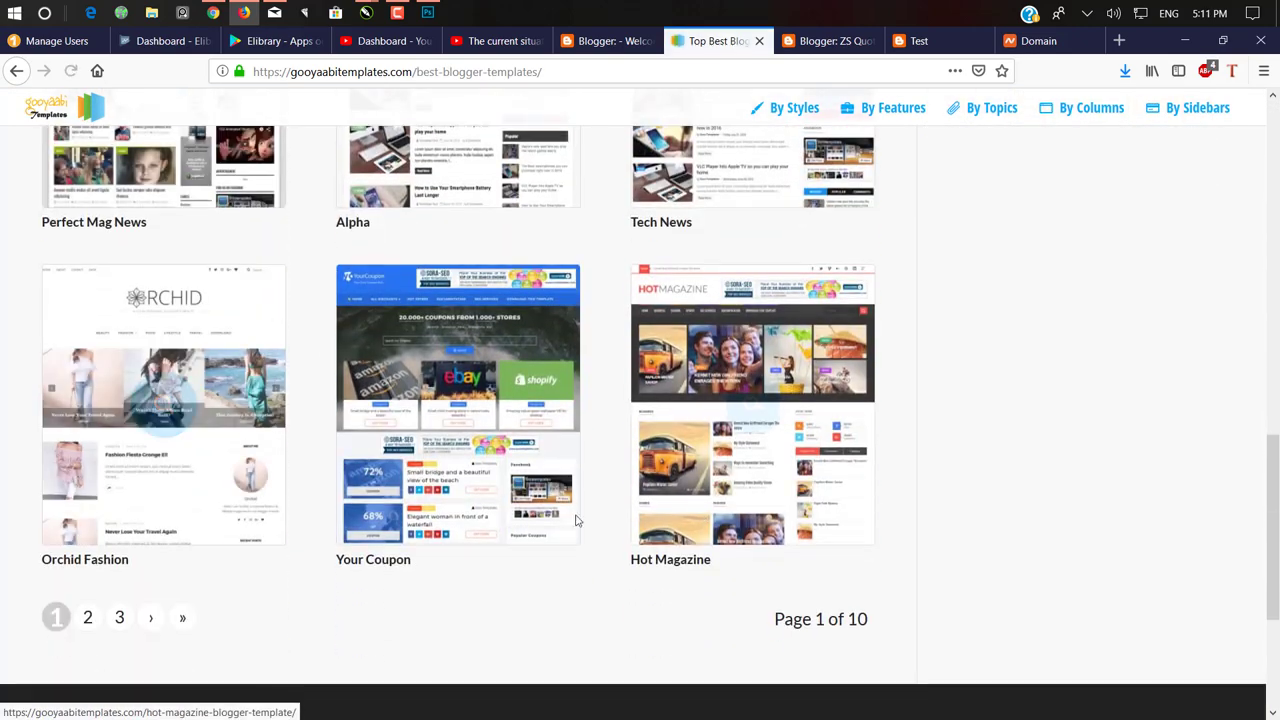
scroll(790, 530, up, 2)
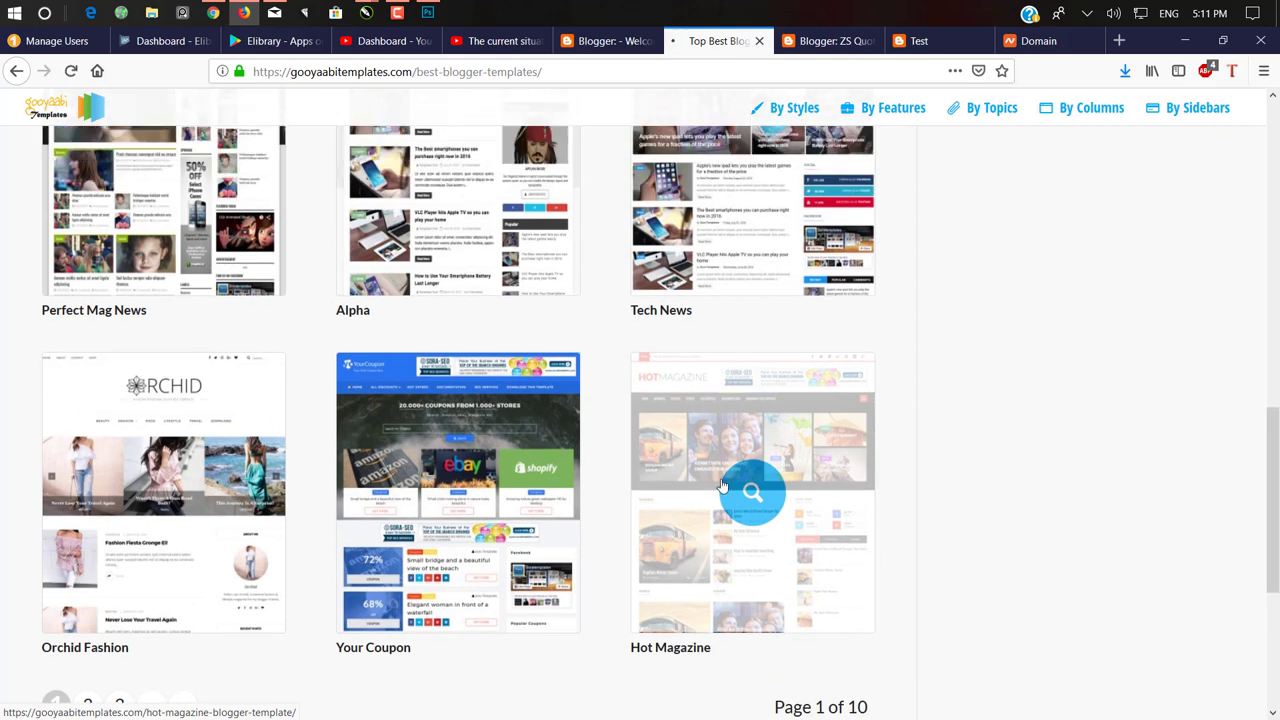
click(686, 540)
- Download the Hot Magazine template and save Hot-Magazine-Free-Version.zip to the computer
scroll(760, 323, down, 3)
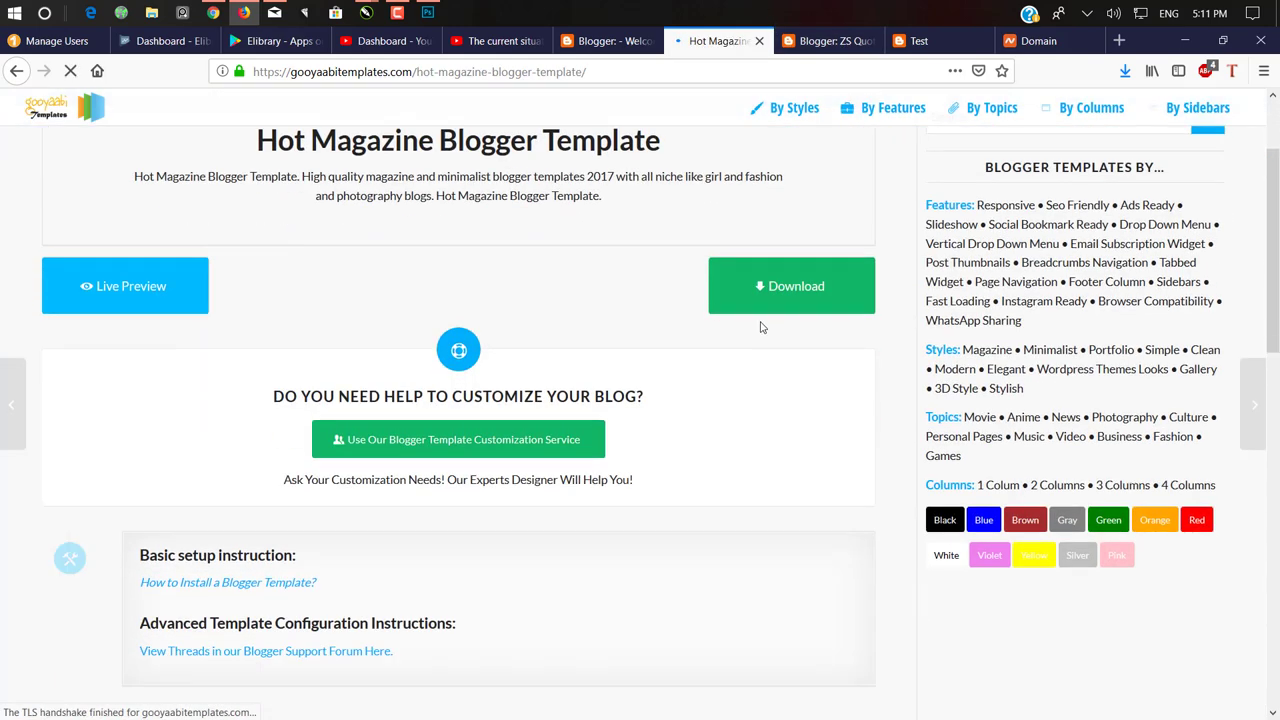
click(805, 678)
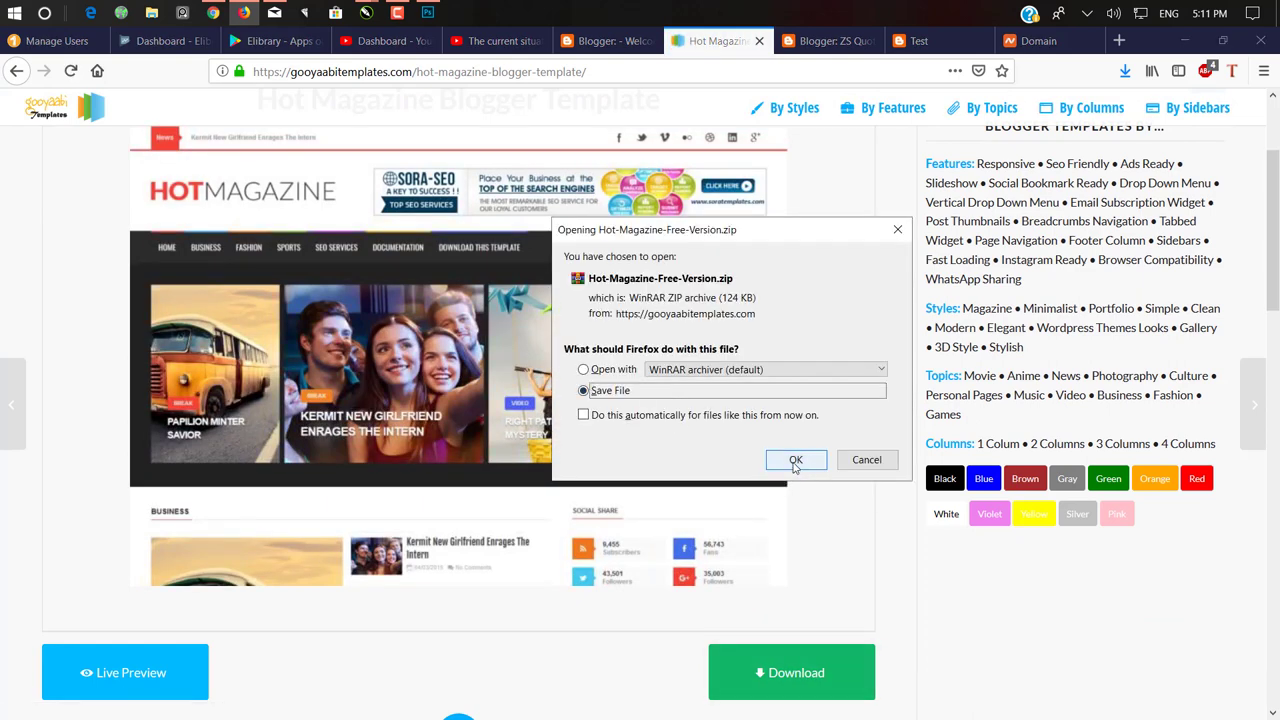
click(794, 468)
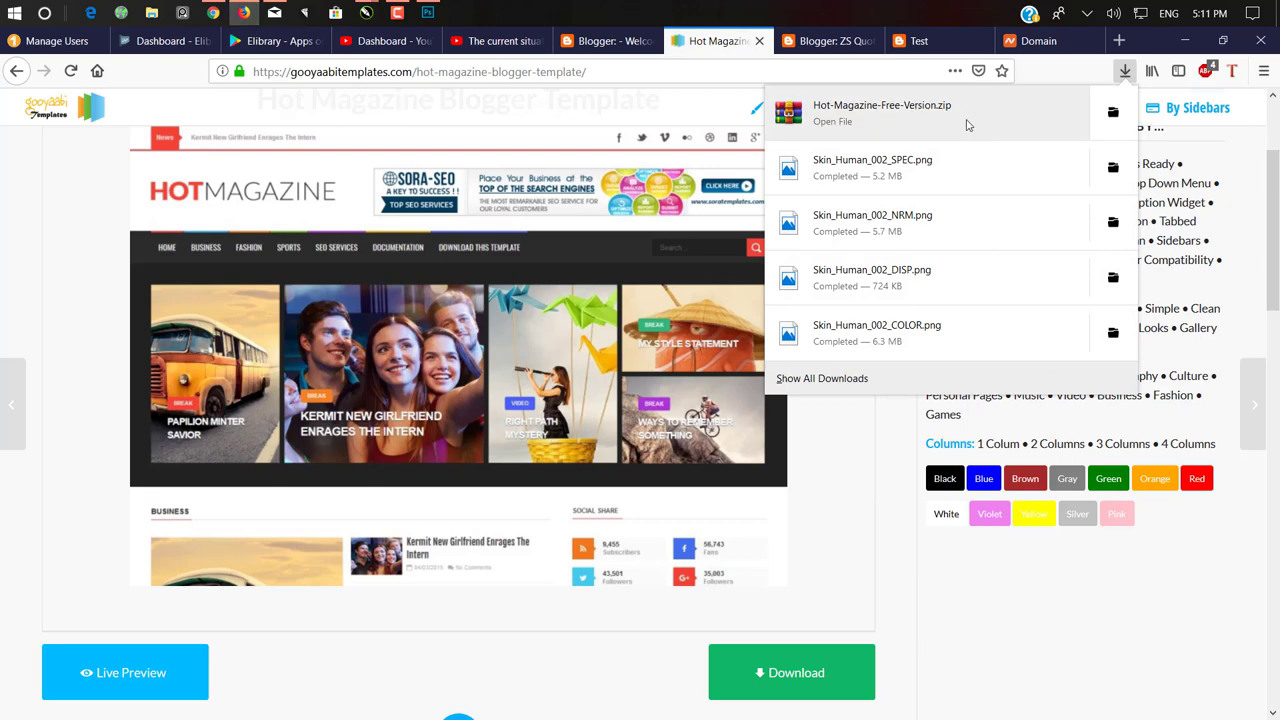
- Open the downloaded Hot-Magazine-Free-Version.zip and extract Hot Magazine Free Version.xml to the Desktop
click(962, 123)
click(957, 101)
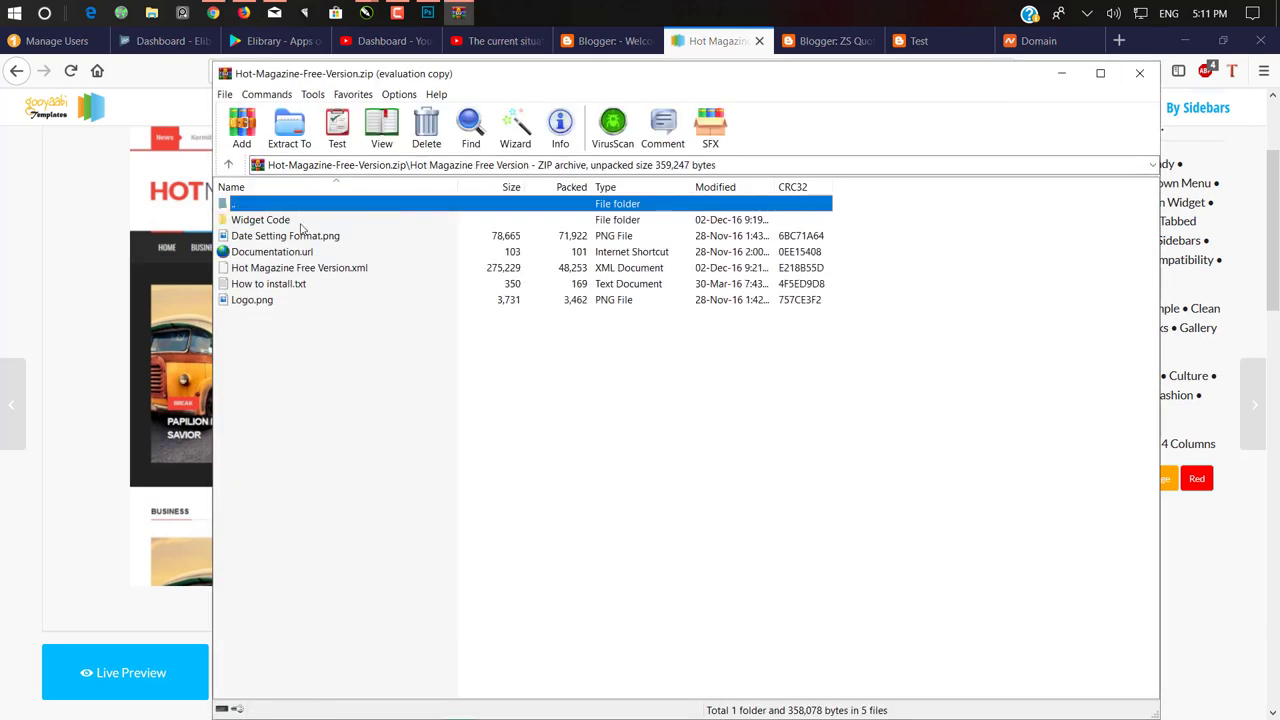
click(364, 270)
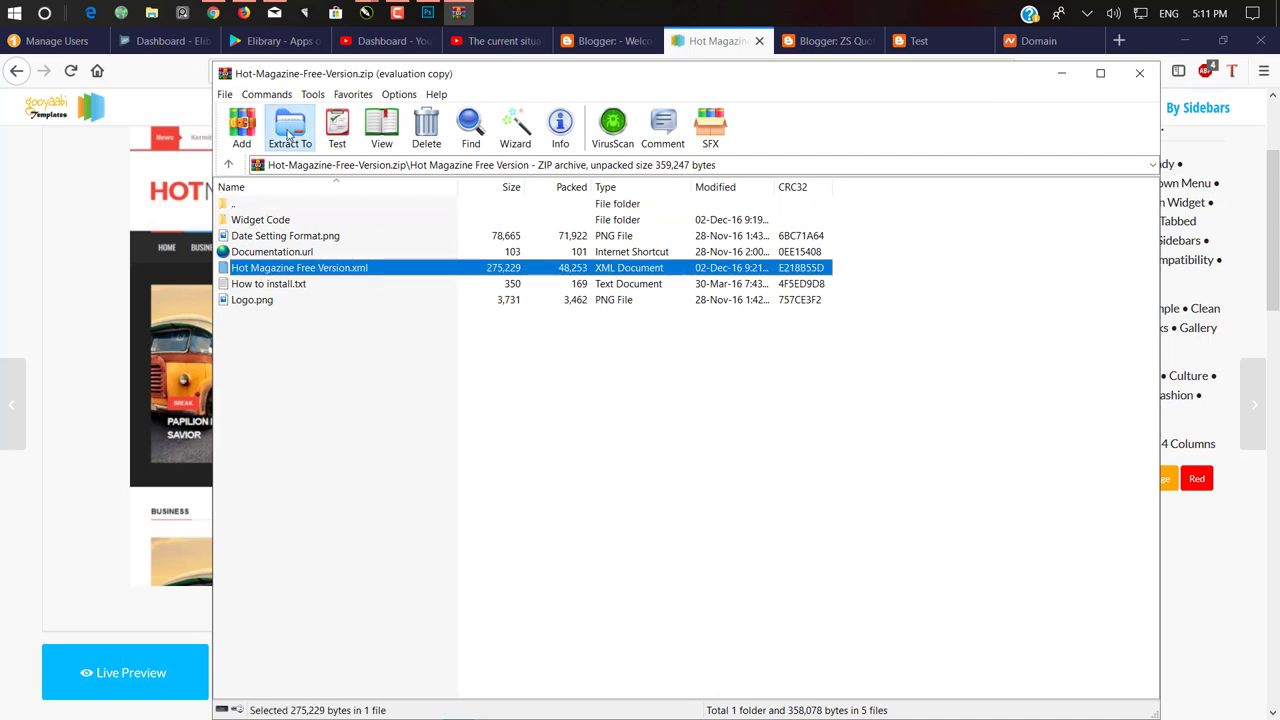
click(289, 125)
click(751, 396)
click(731, 568)
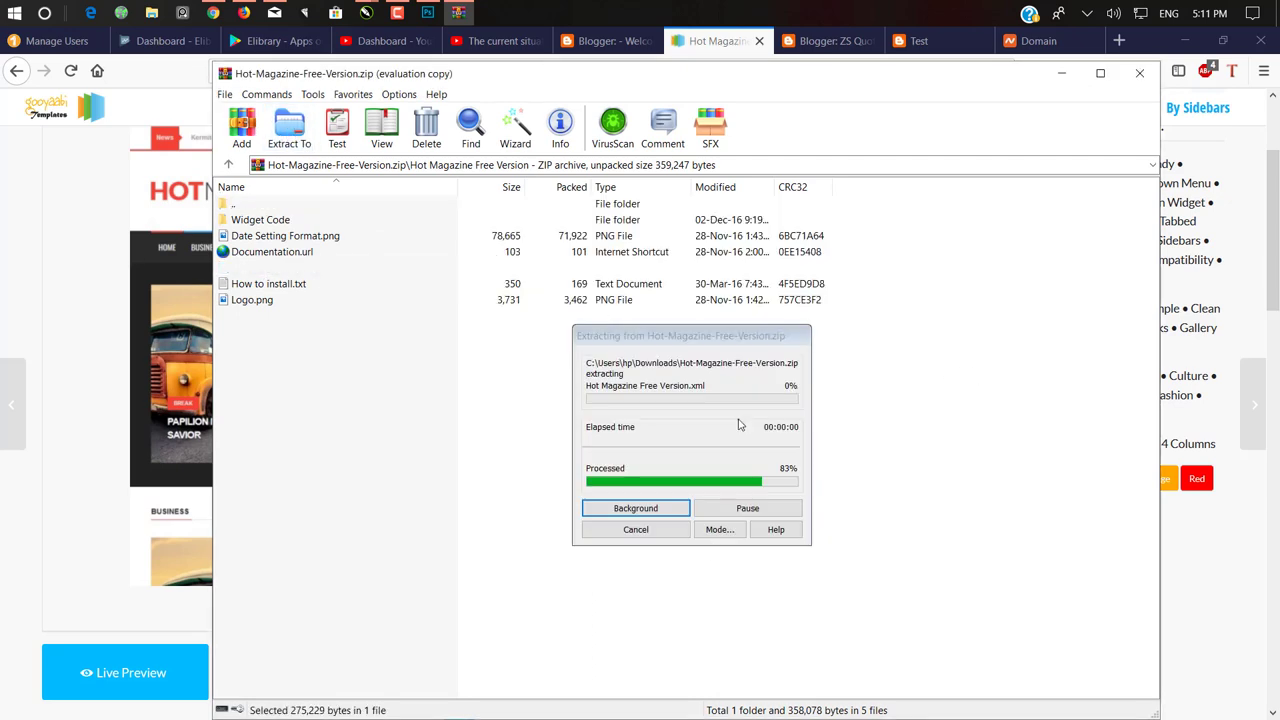
- Return to the ZS Quotes theme page in Blogger and open the theme file chooser under Backup / Restore
click(610, 55)
click(608, 48)
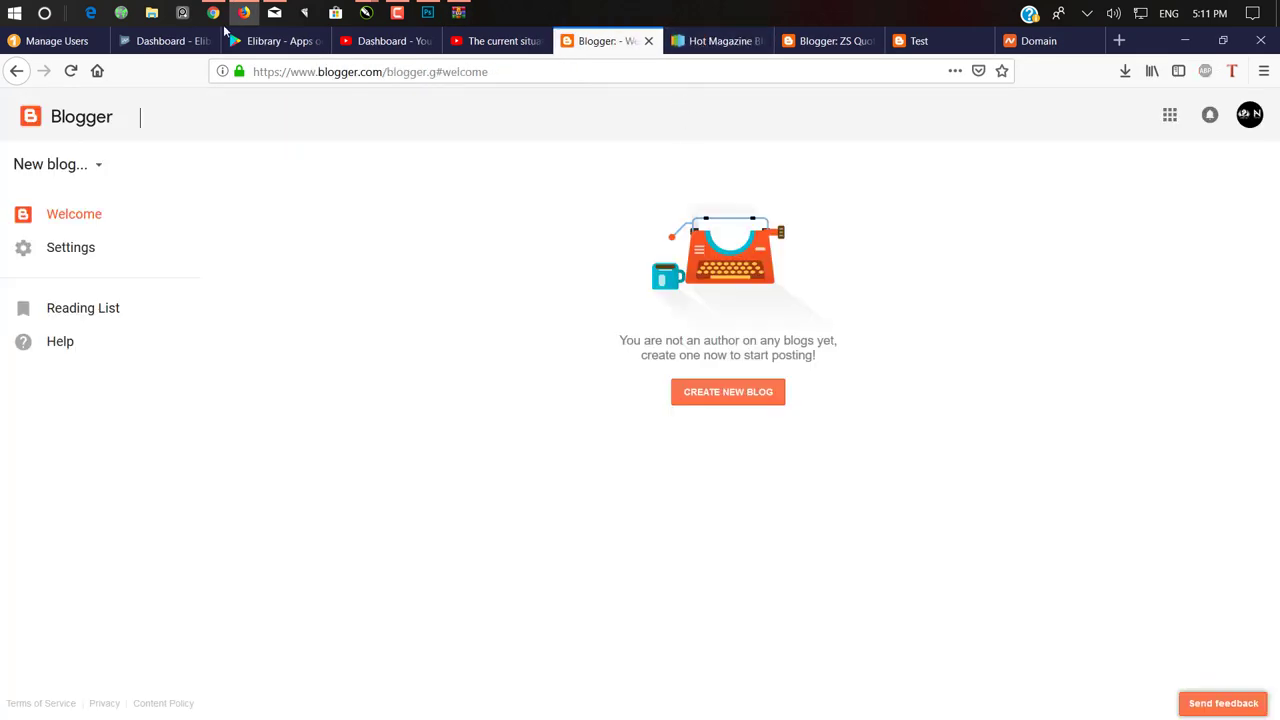
click(828, 40)
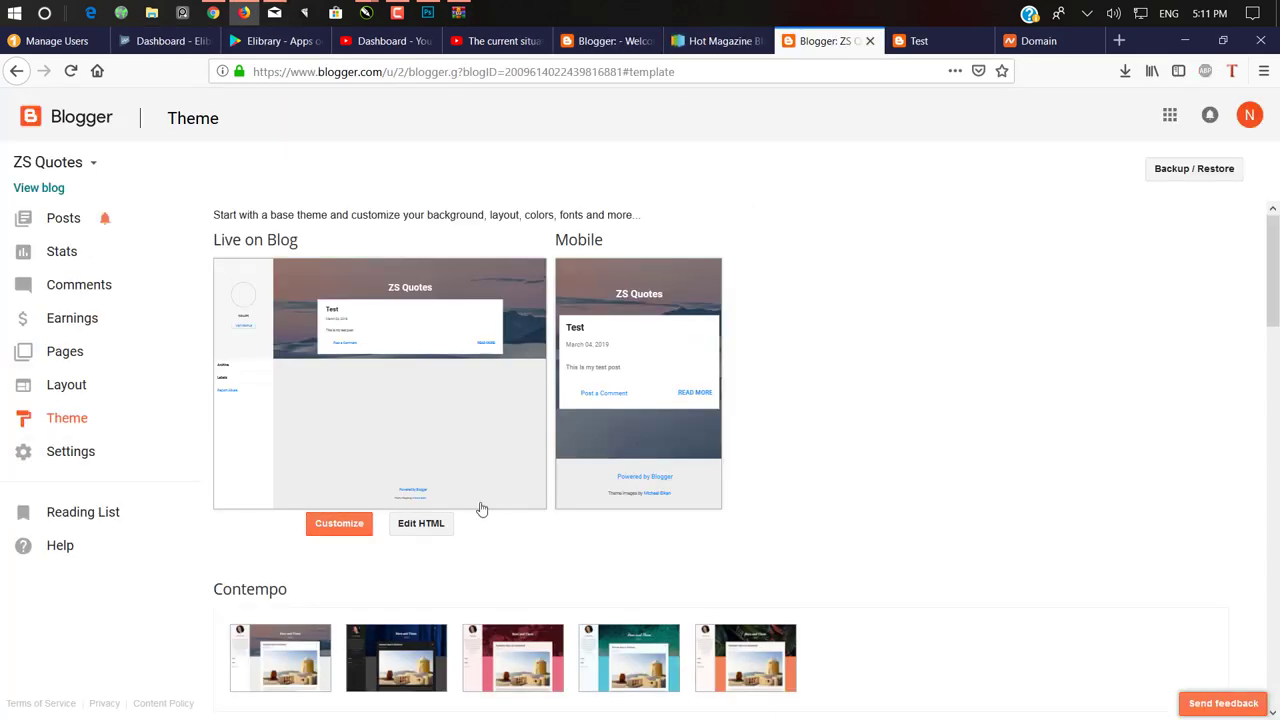
click(1189, 179)
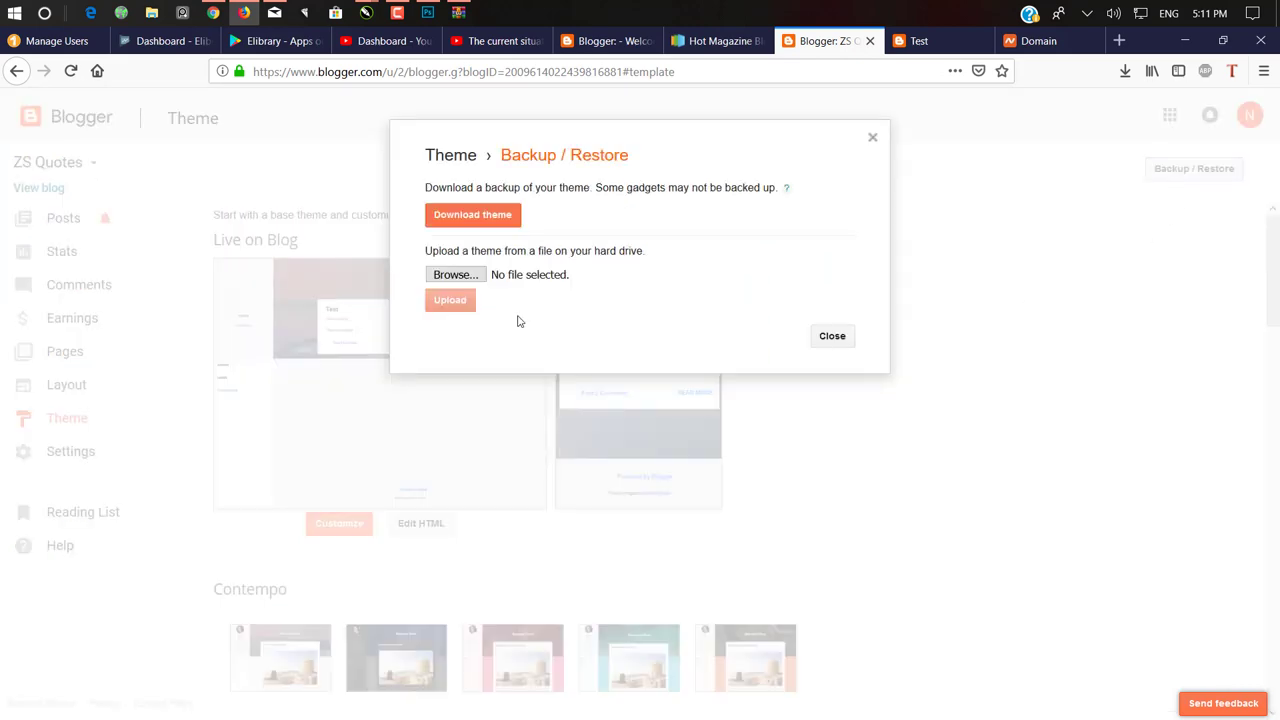
click(448, 277)
- Look through the Desktop and Downloads folders for the extracted Hot Magazine theme file
scroll(513, 335, down, 10)
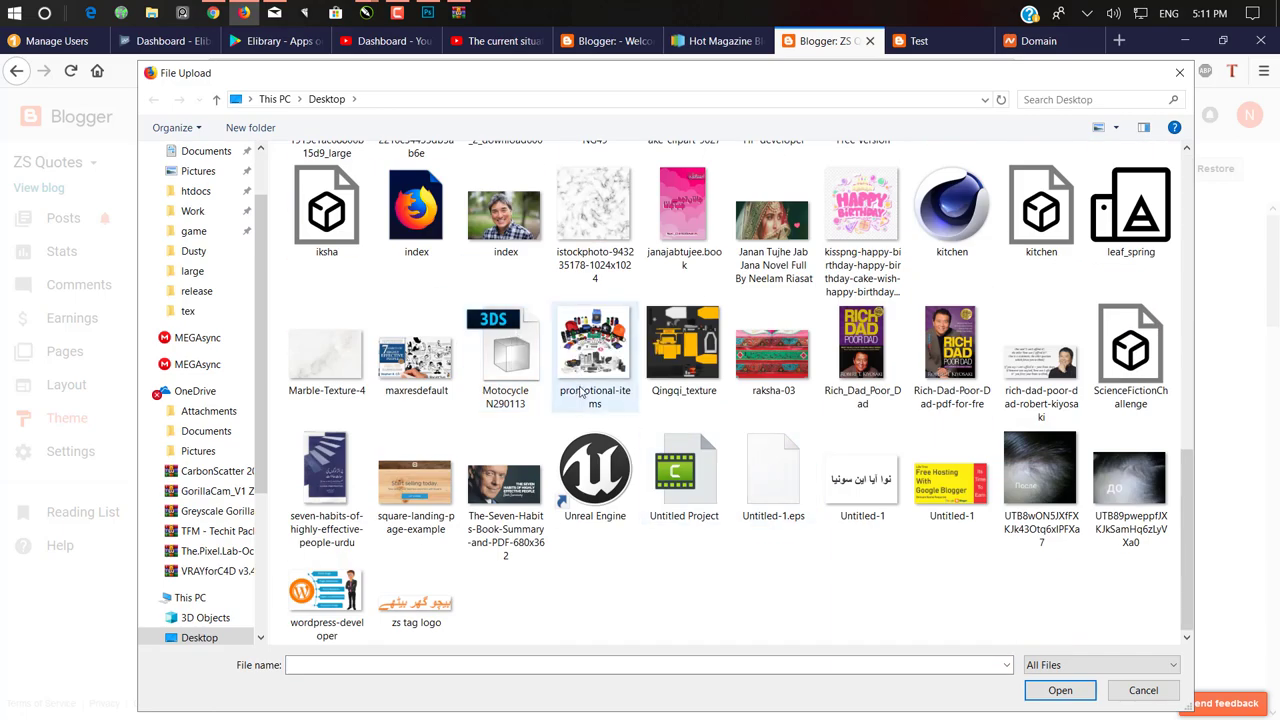
scroll(580, 392, up, 5)
scroll(575, 401, up, 3)
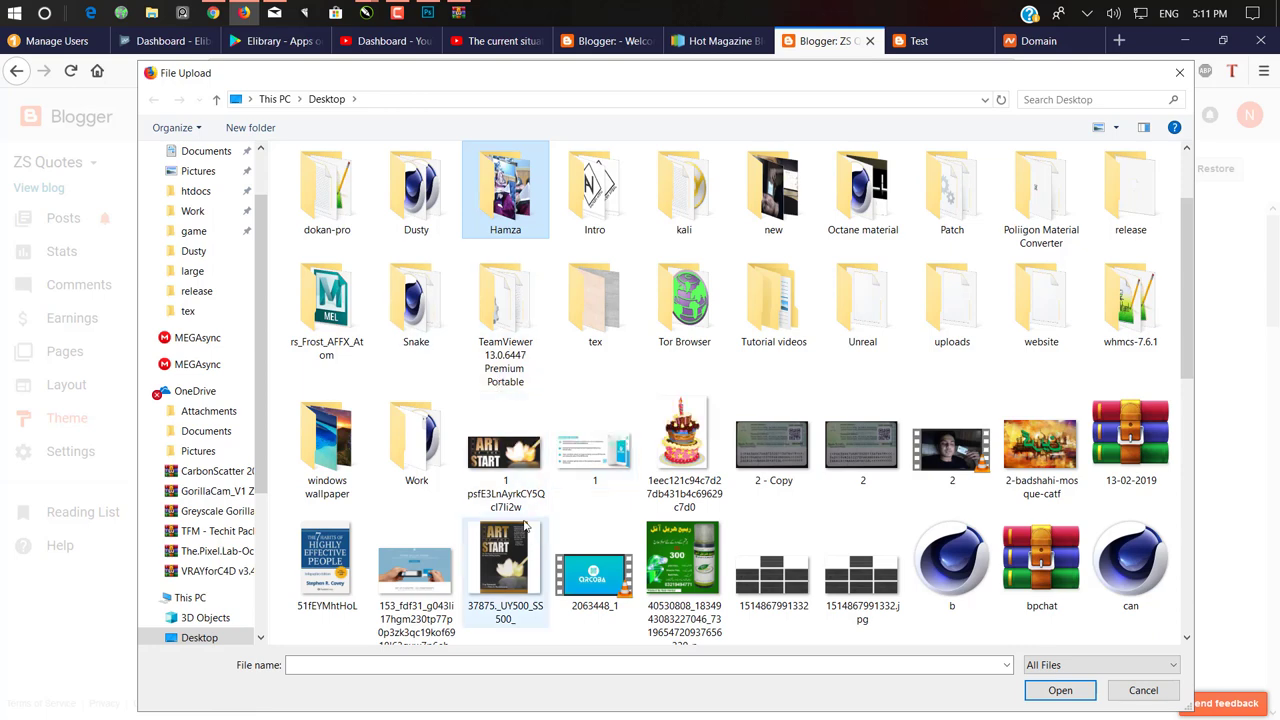
scroll(498, 384, up, 1)
scroll(418, 350, down, 7)
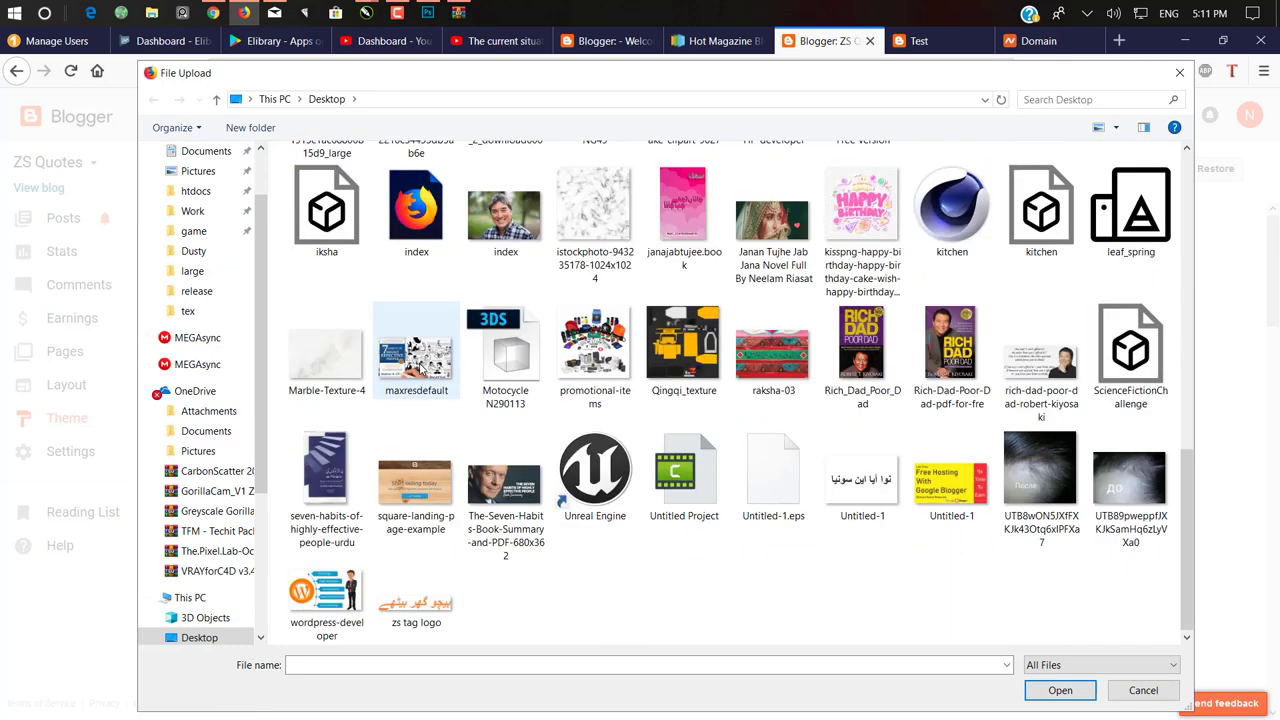
click(555, 442)
click(326, 355)
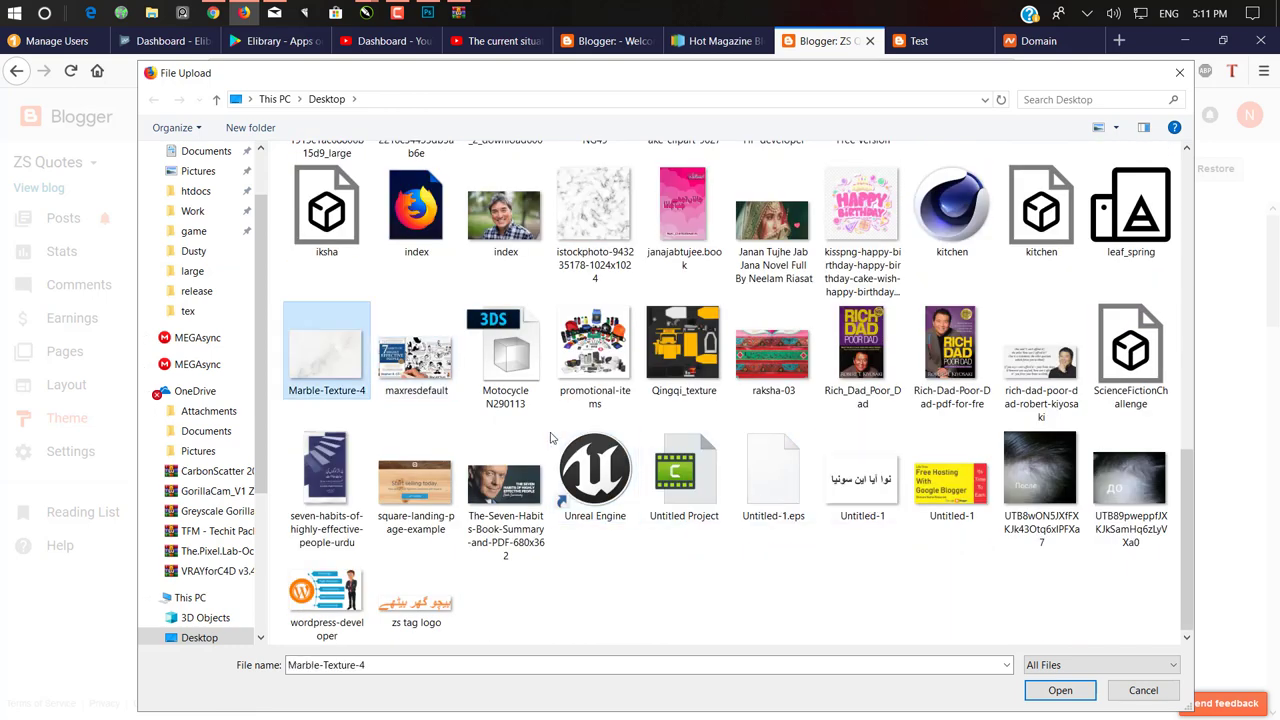
click(416, 355)
click(497, 400)
key(Left)
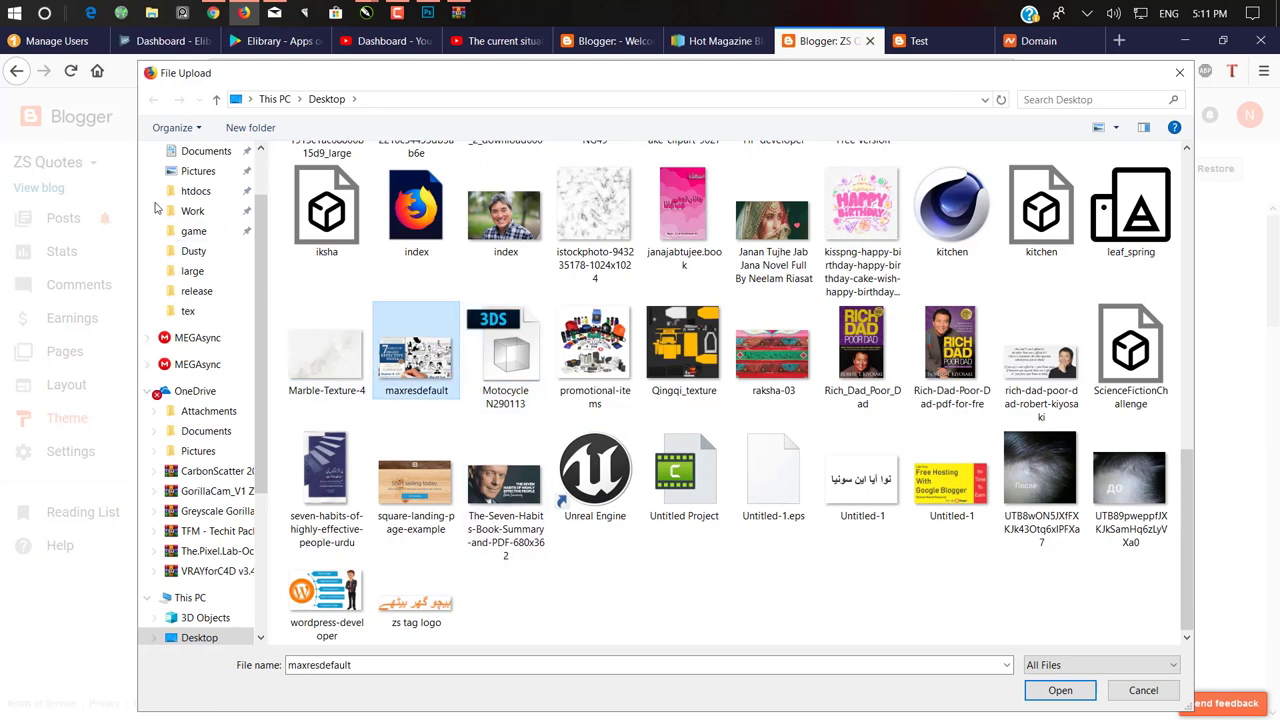
scroll(157, 463, up, 3)
click(200, 206)
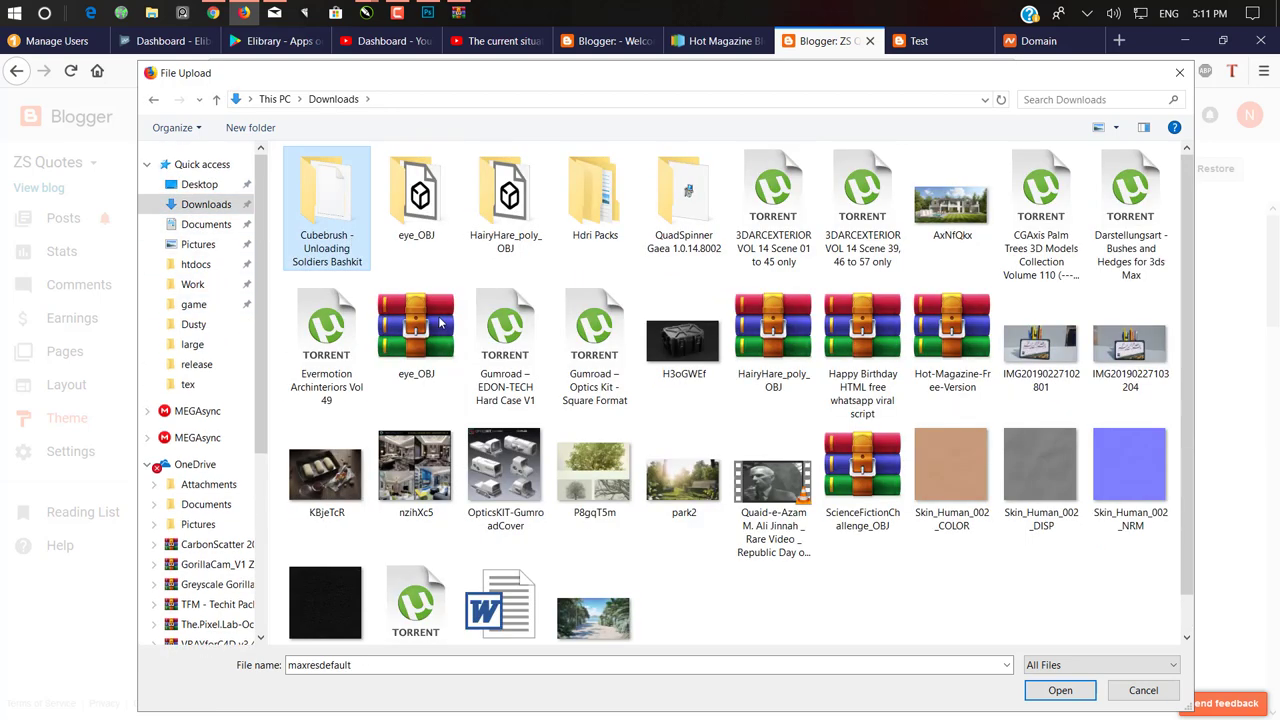
scroll(665, 433, down, 1)
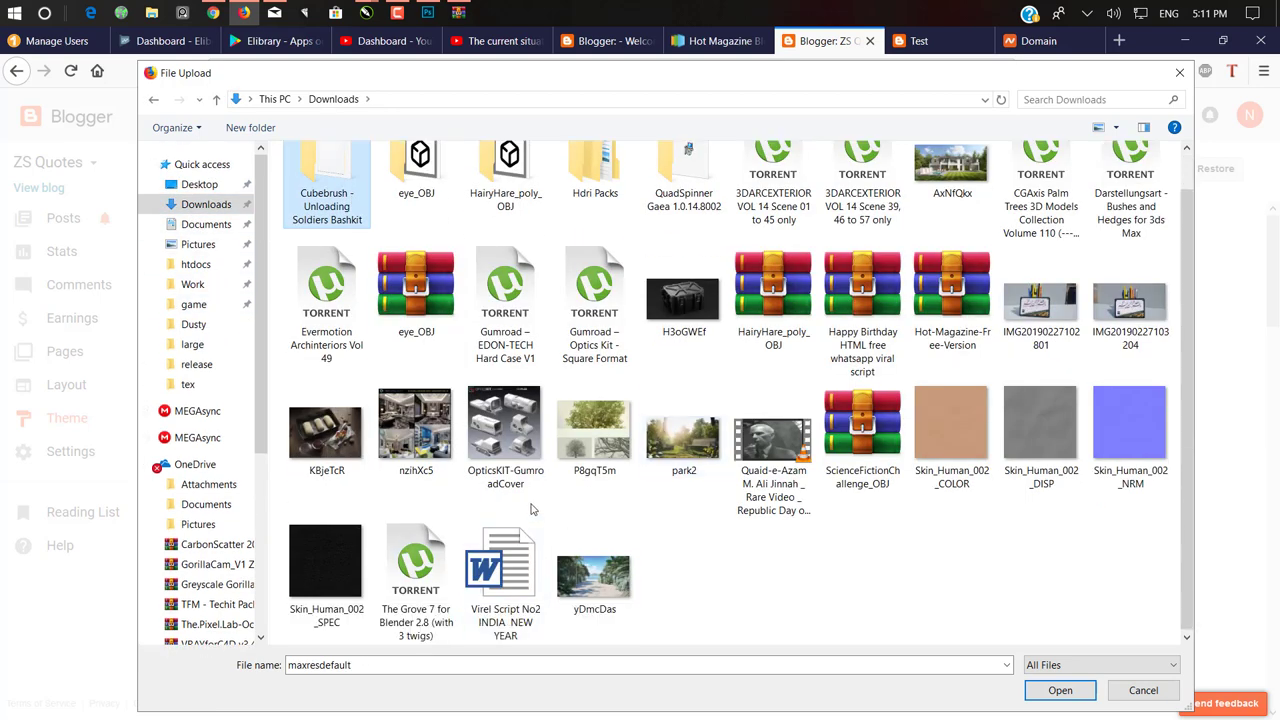
scroll(535, 510, up, 1)
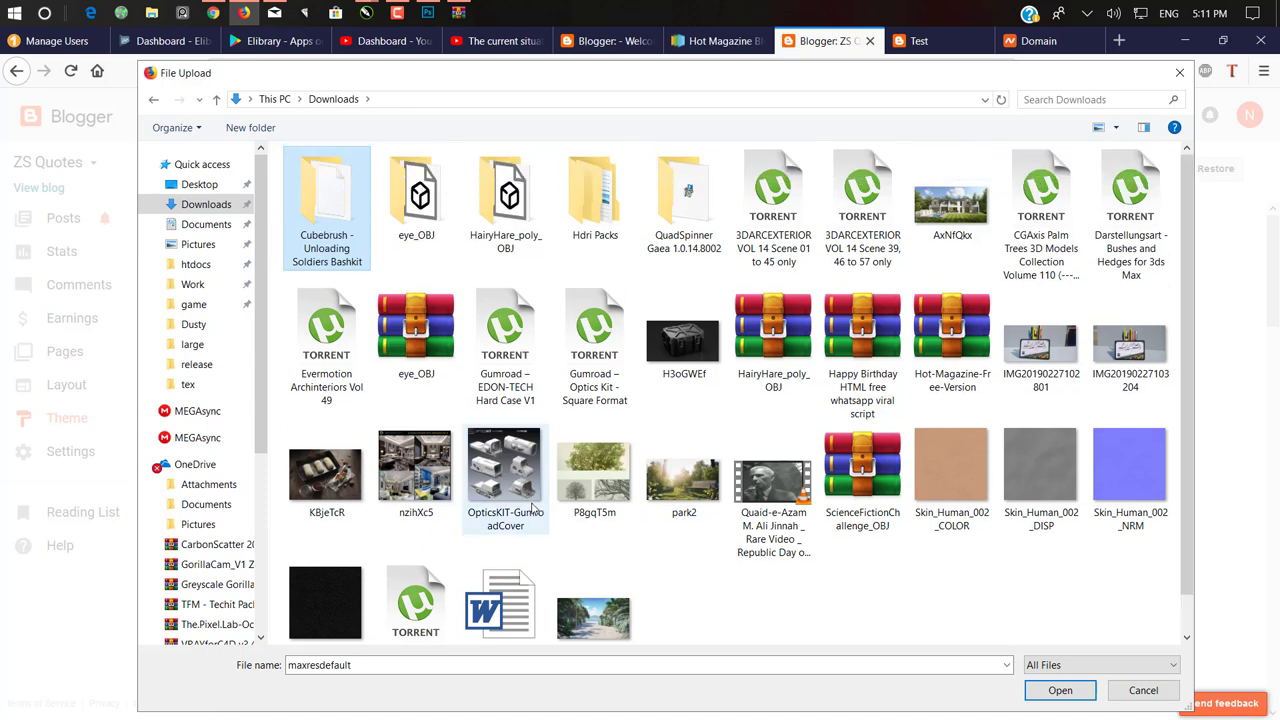
- Upload Hot Magazine Free Version.xml from the Desktop as the blog's theme and reload the published Test post
click(199, 184)
scroll(703, 318, down, 5)
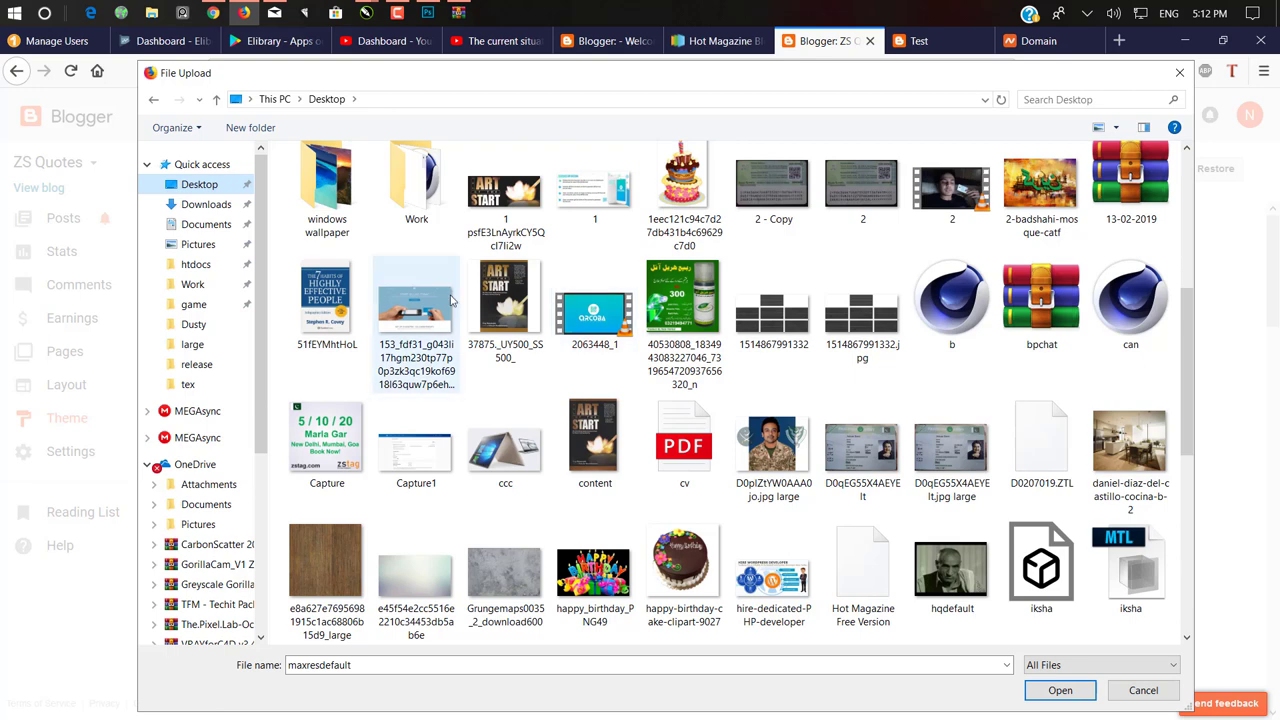
scroll(452, 300, down, 3)
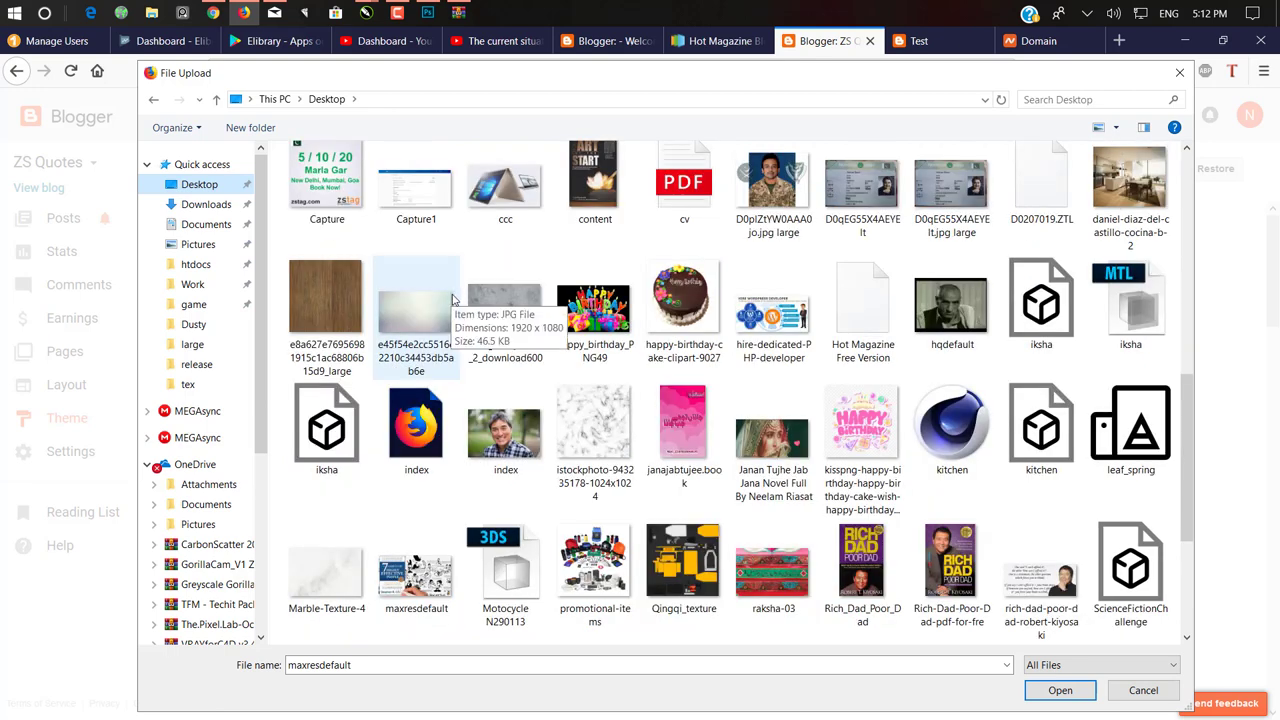
double_click(868, 354)
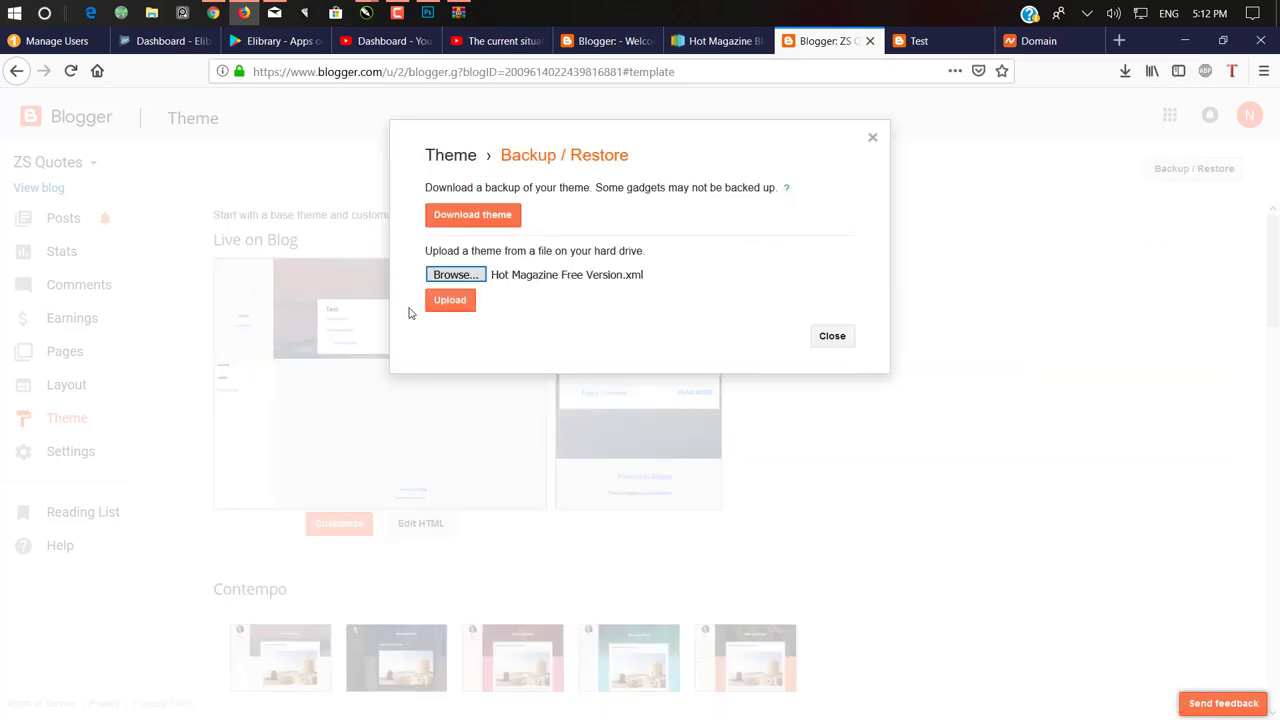
click(443, 310)
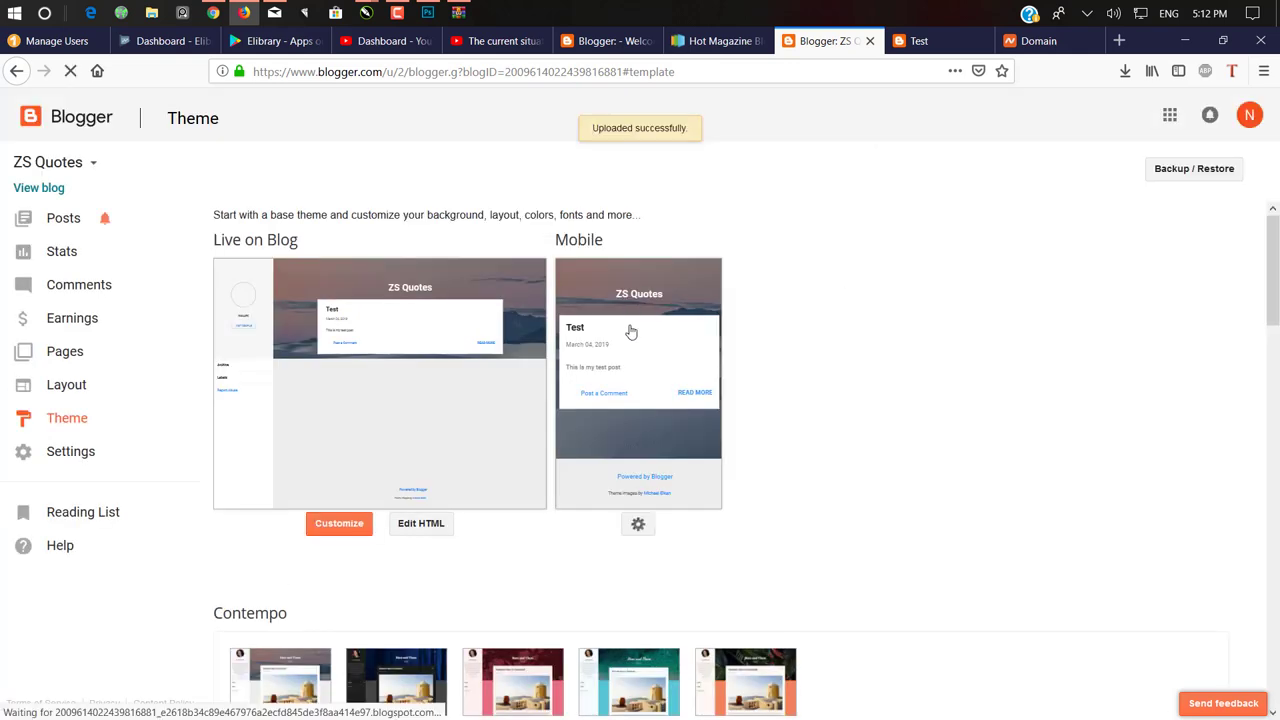
click(928, 40)
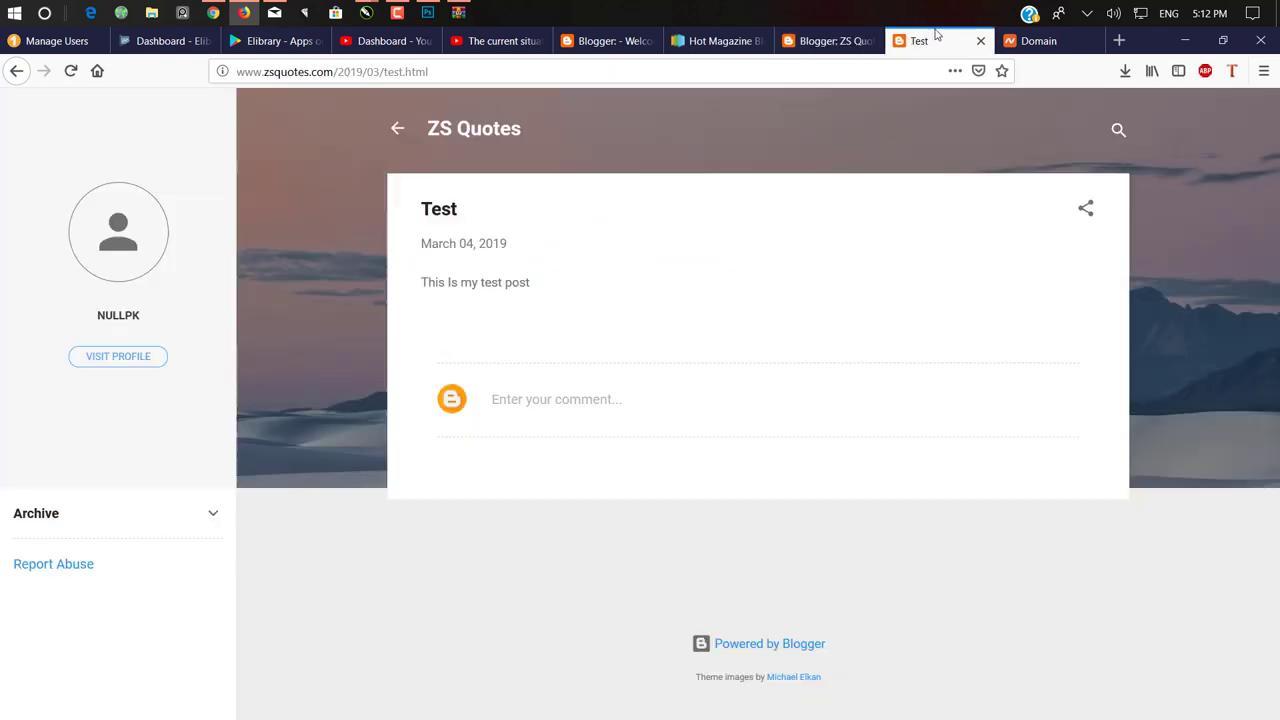
click(70, 70)
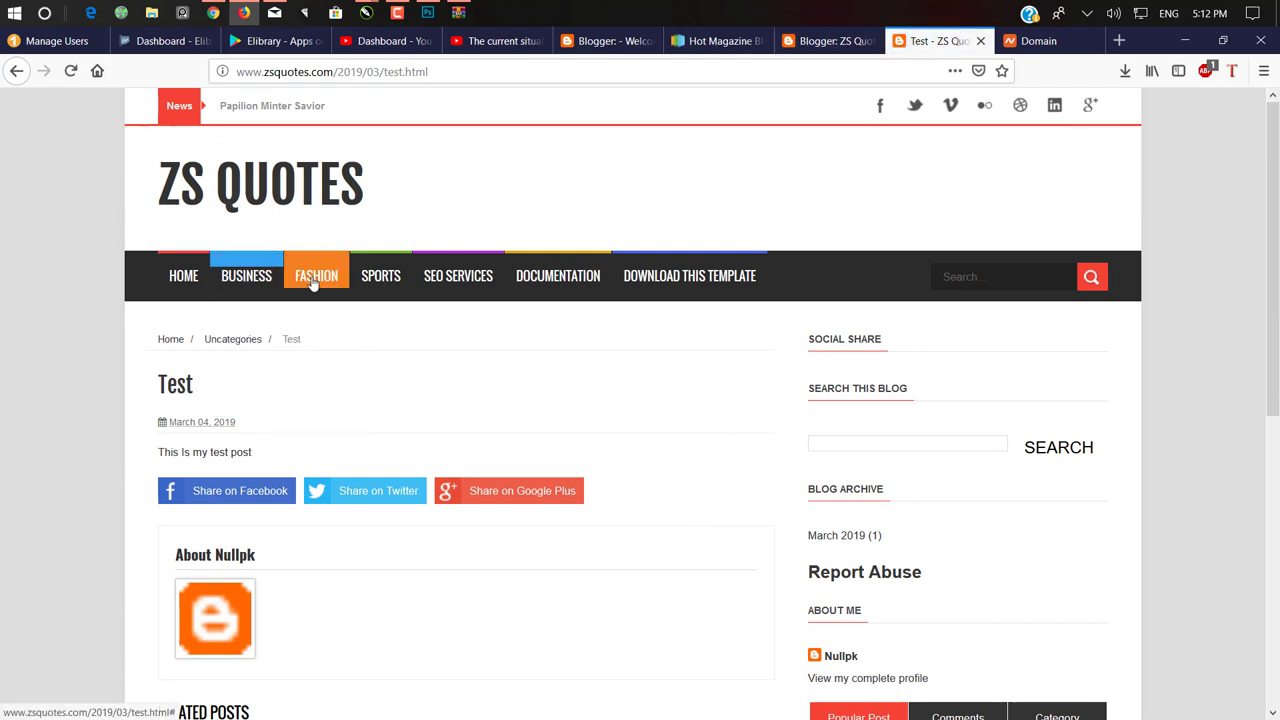
- Open the uploaded theme's HTML code in Blogger and look through its meta tags and styles
click(826, 41)
click(425, 527)
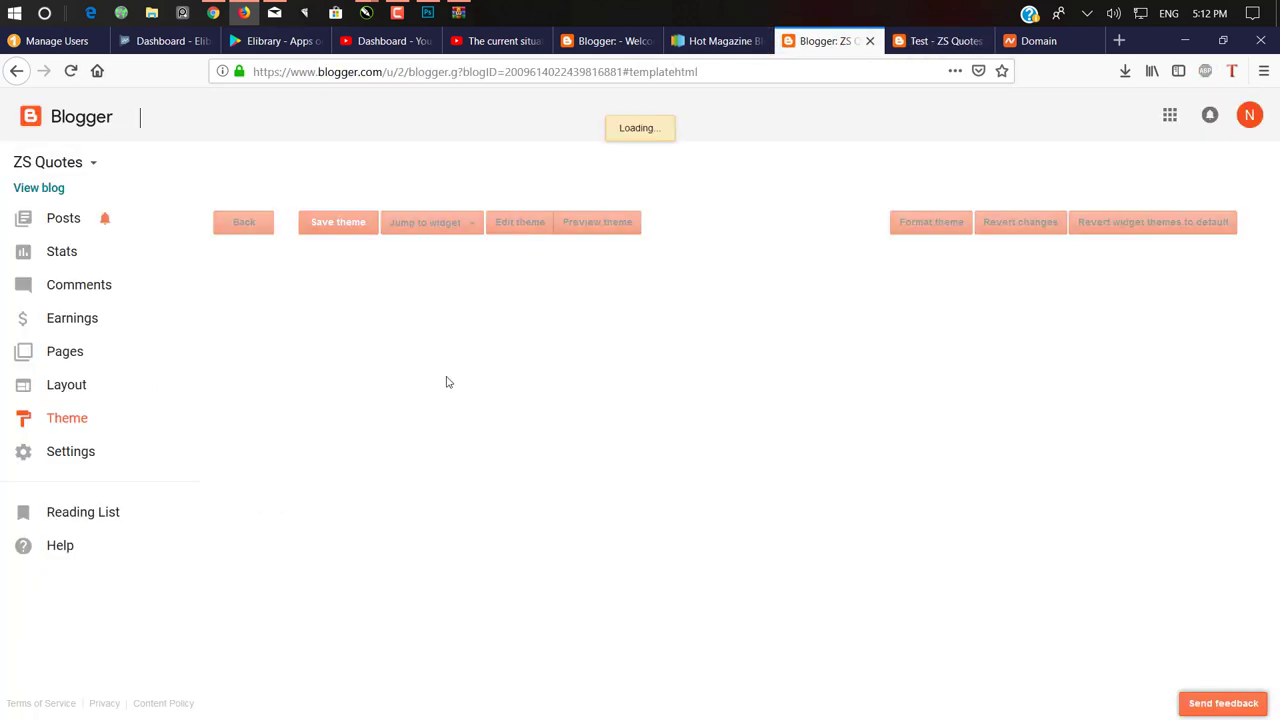
scroll(444, 400, down, 15)
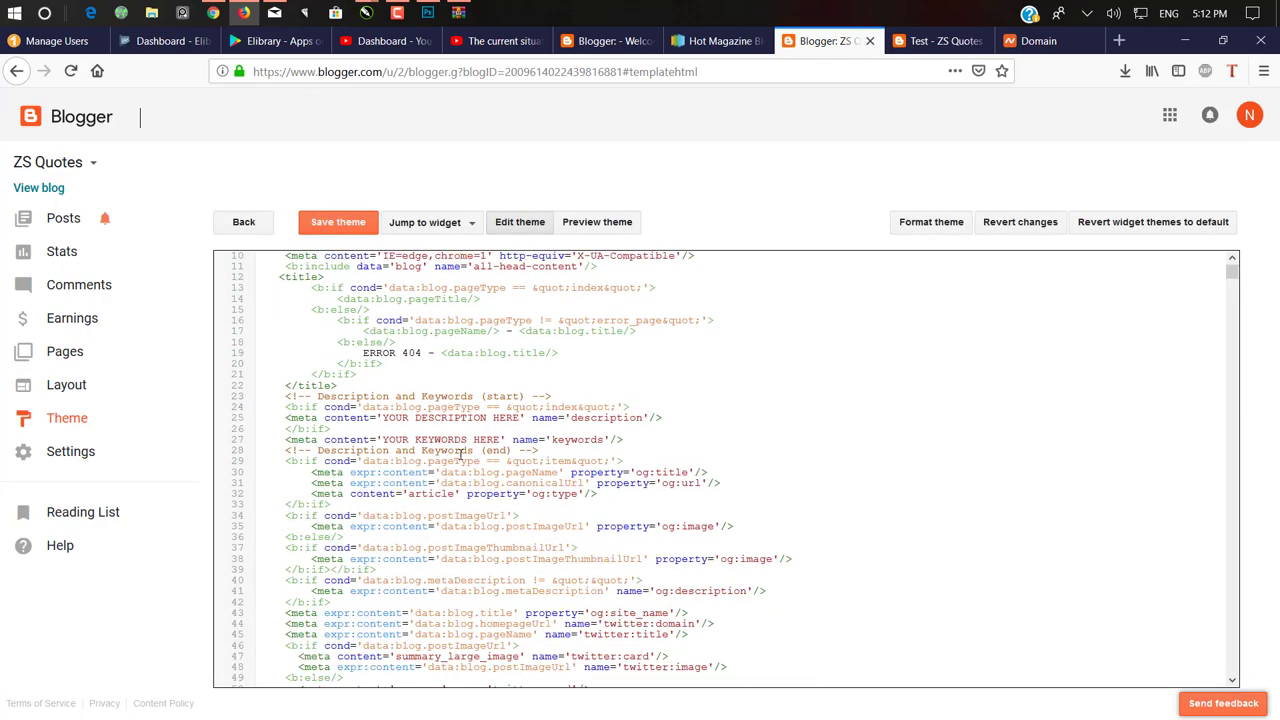
scroll(904, 340, down, 12)
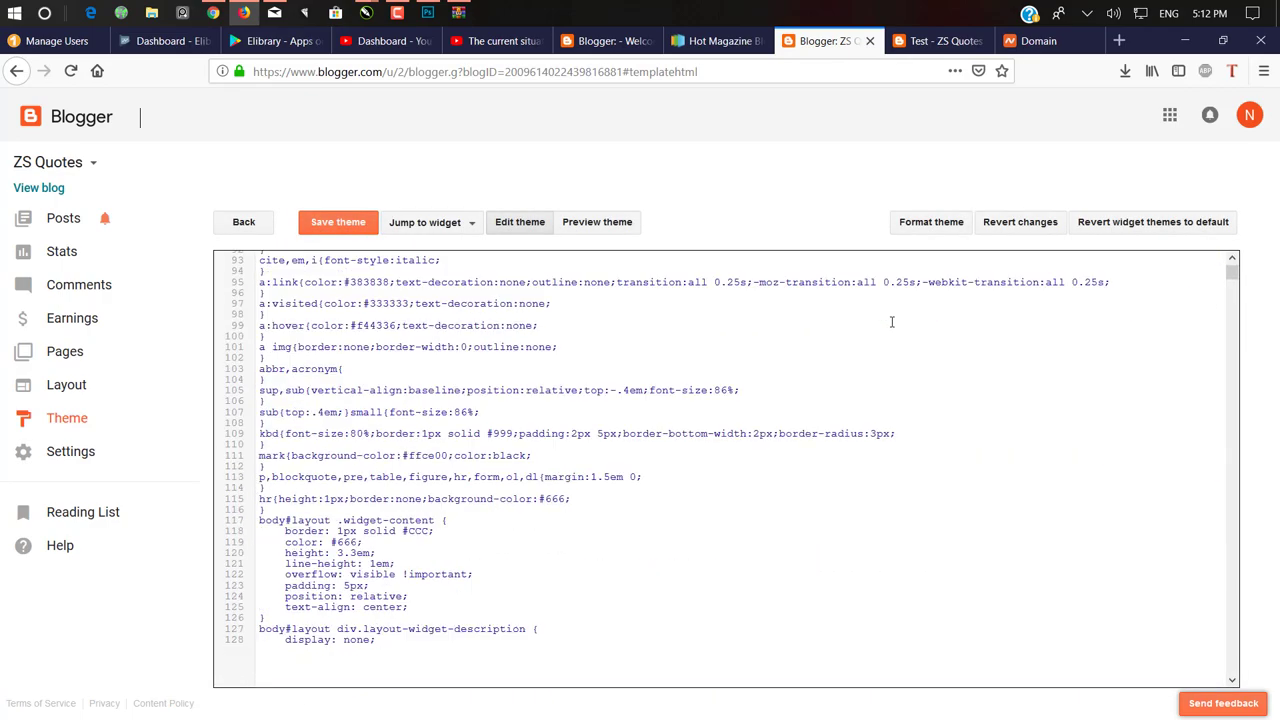
- Return to the published Test post and examine the page's layout with the new theme from header to footer
click(940, 42)
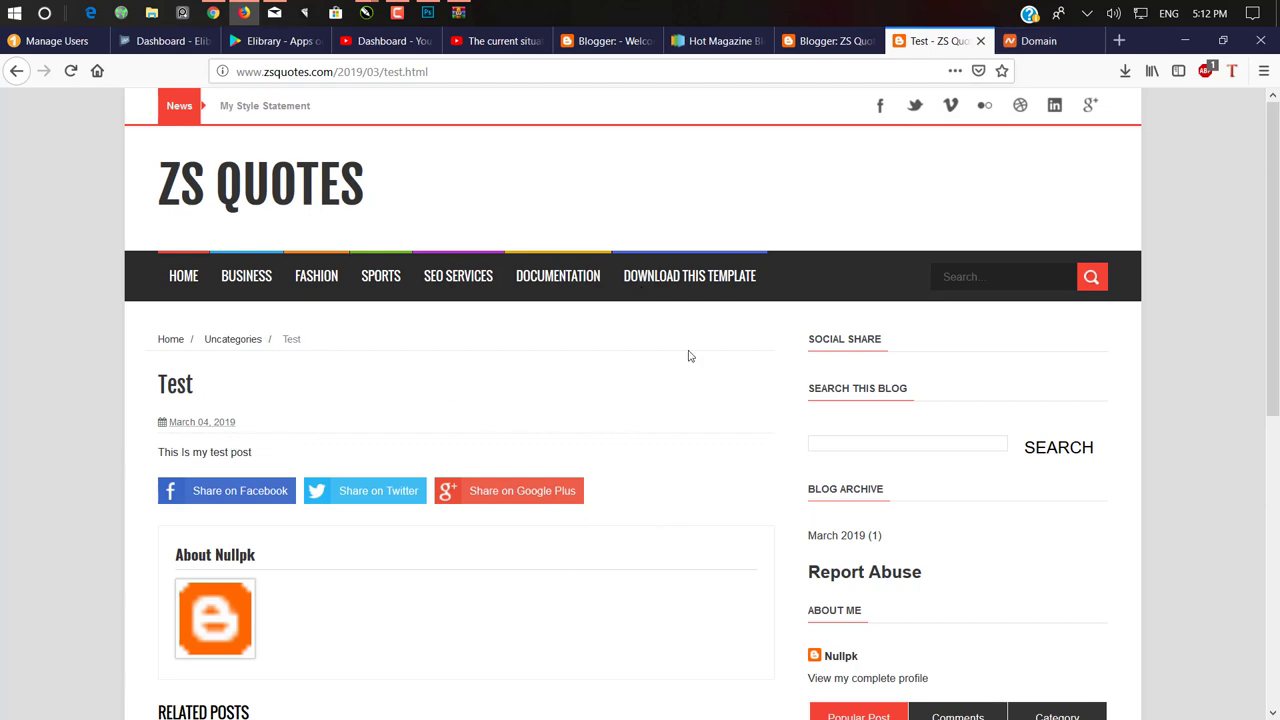
scroll(687, 271, down, 4)
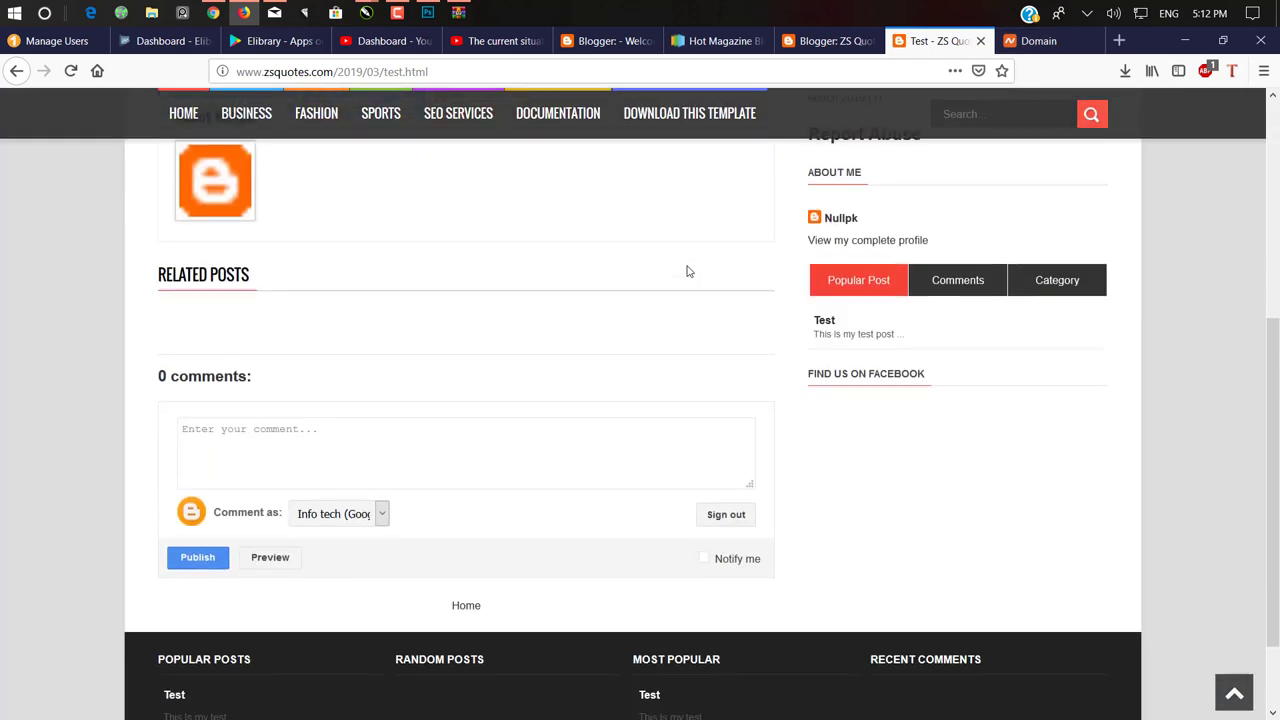
scroll(685, 268, down, 2)
scroll(674, 251, up, 8)
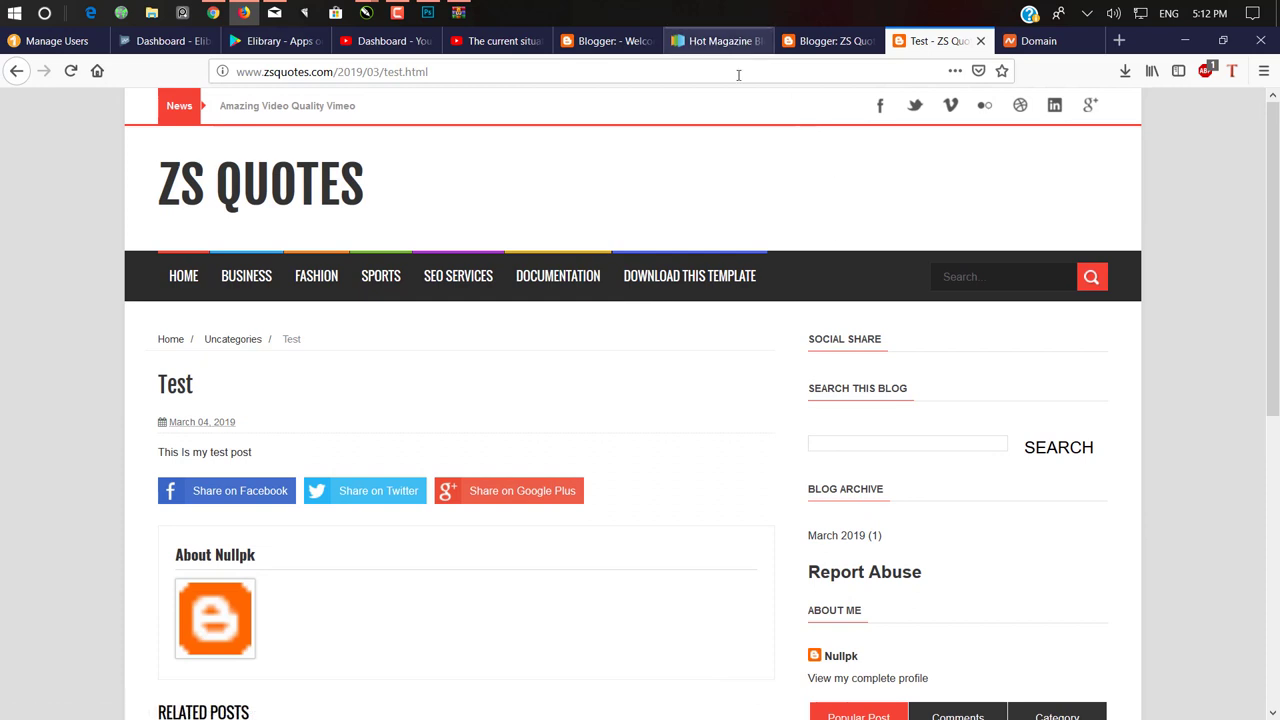
mouse_move(396, 13)
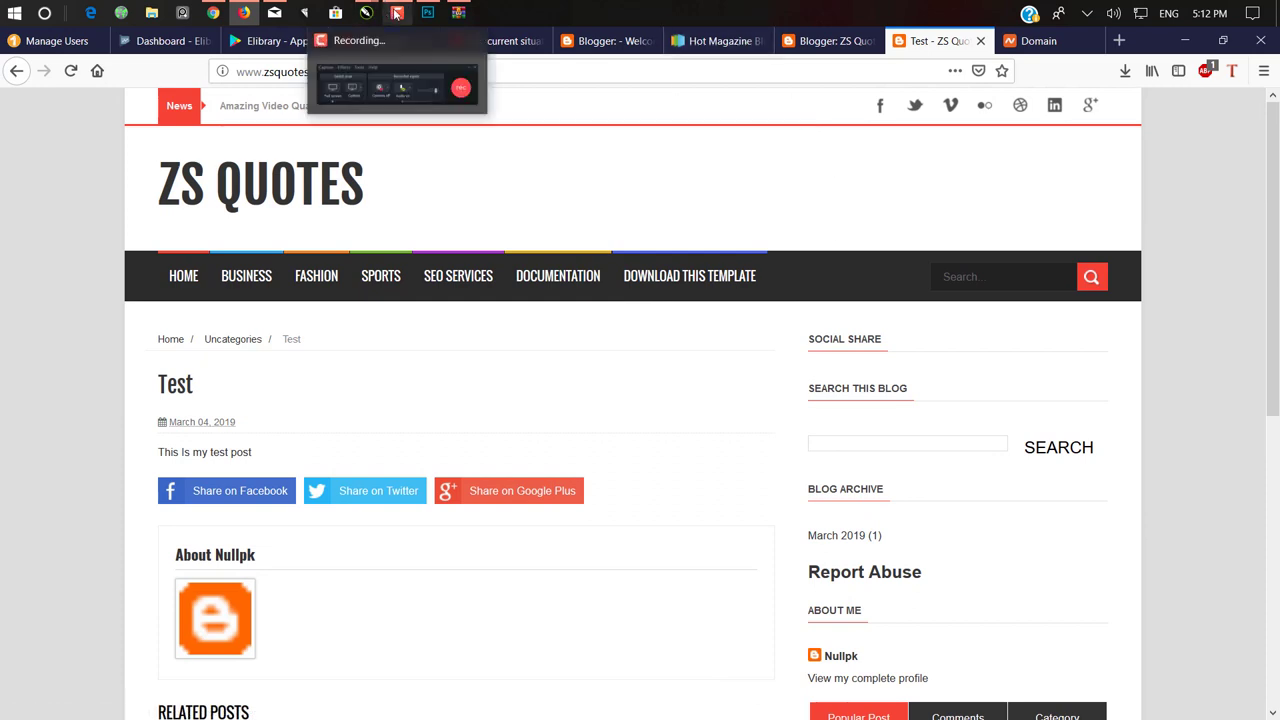